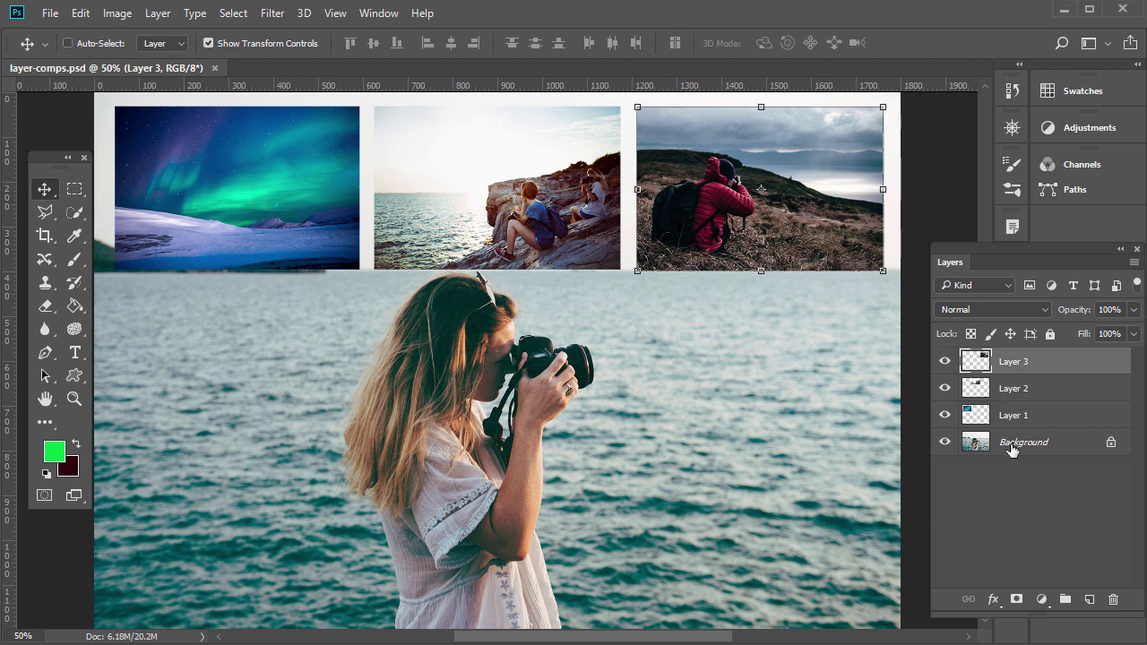
Select Layer 3 and open the boats.jpeg image in Photoshop.
left_click(1013, 445)
left_click(1029, 415)
left_click(1035, 392)
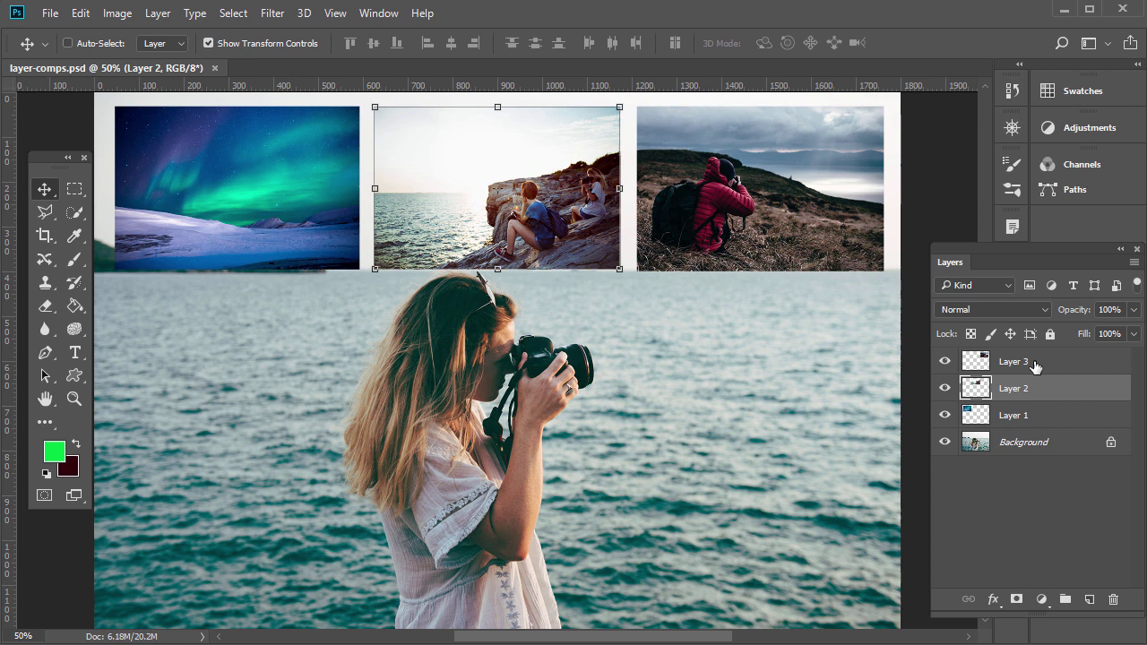
left_click(1034, 363)
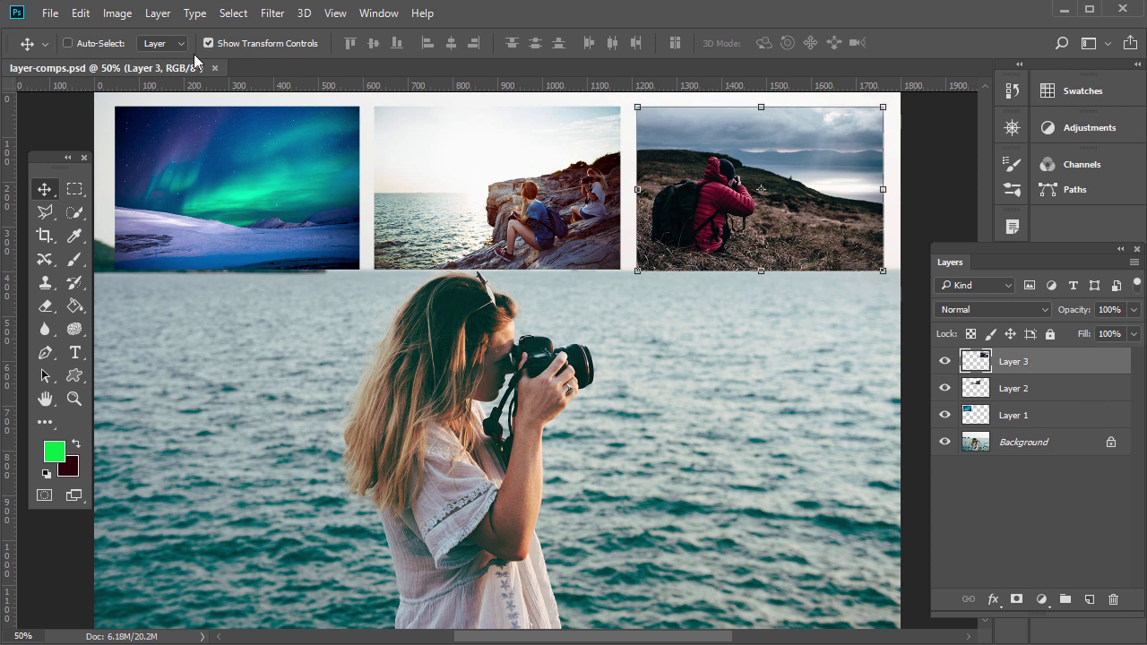
left_click(51, 13)
left_click(63, 48)
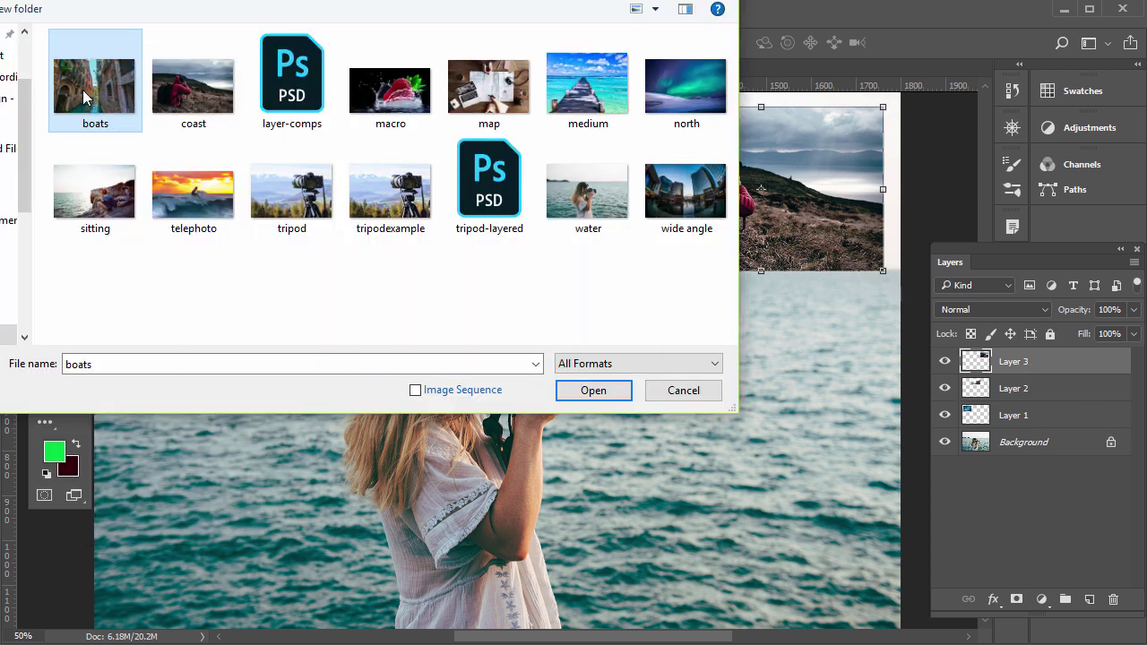
left_click(582, 393)
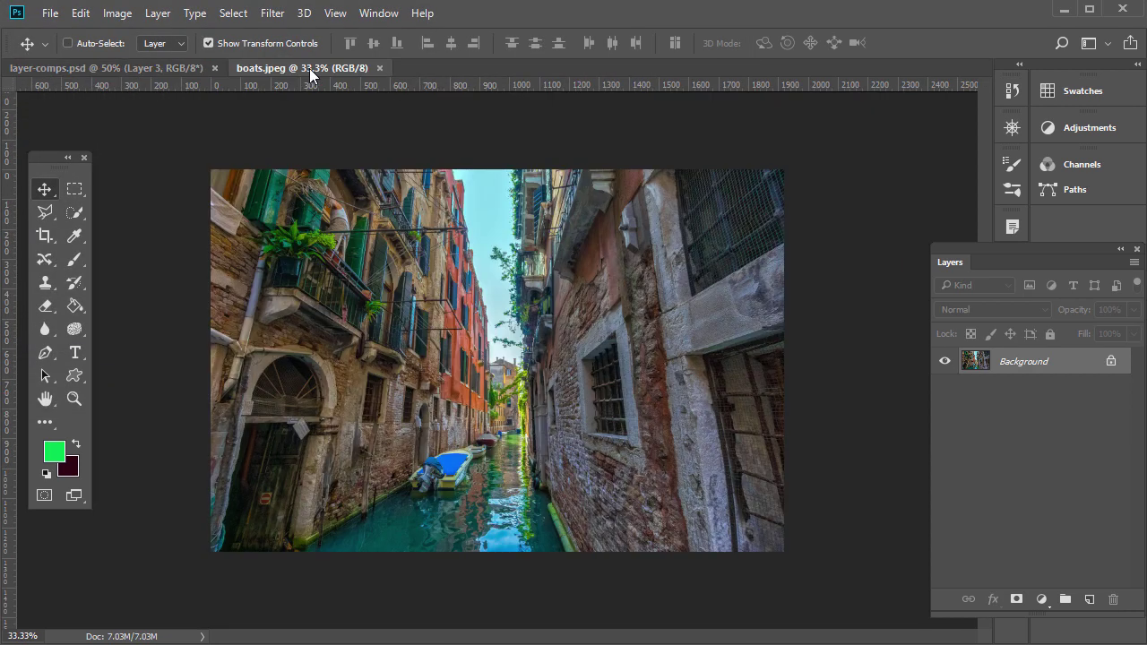
Copy the boats image onto layer-comps.psd as a new layer, accepting the colour profile conversion.
left_click_drag(307, 68, 625, 228)
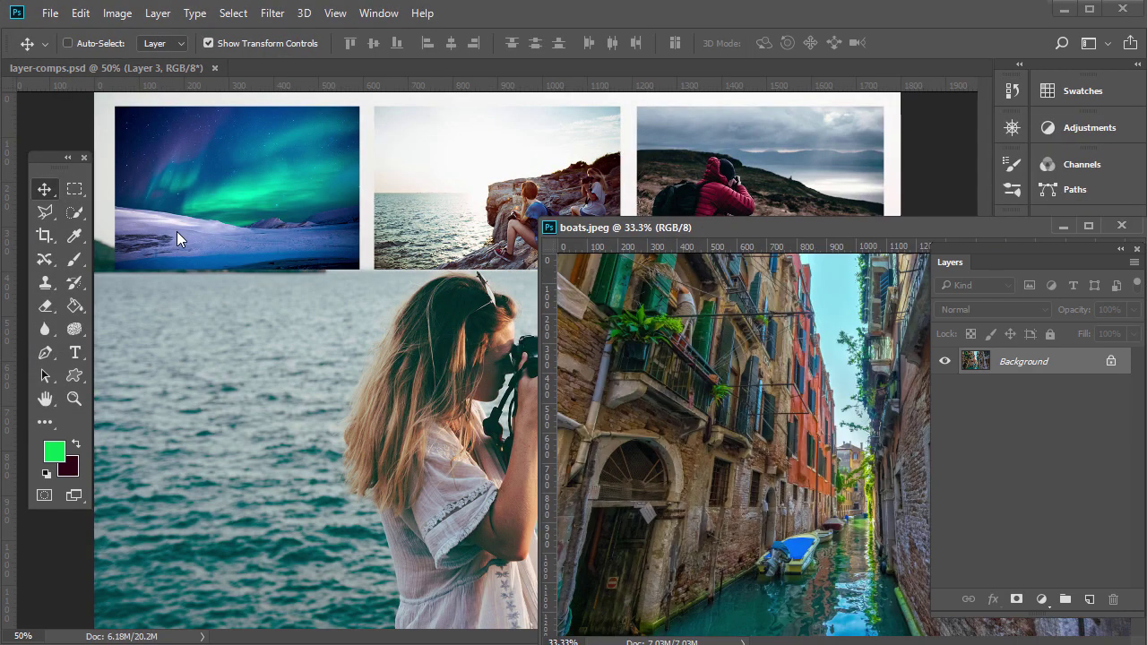
left_click_drag(645, 318, 346, 371)
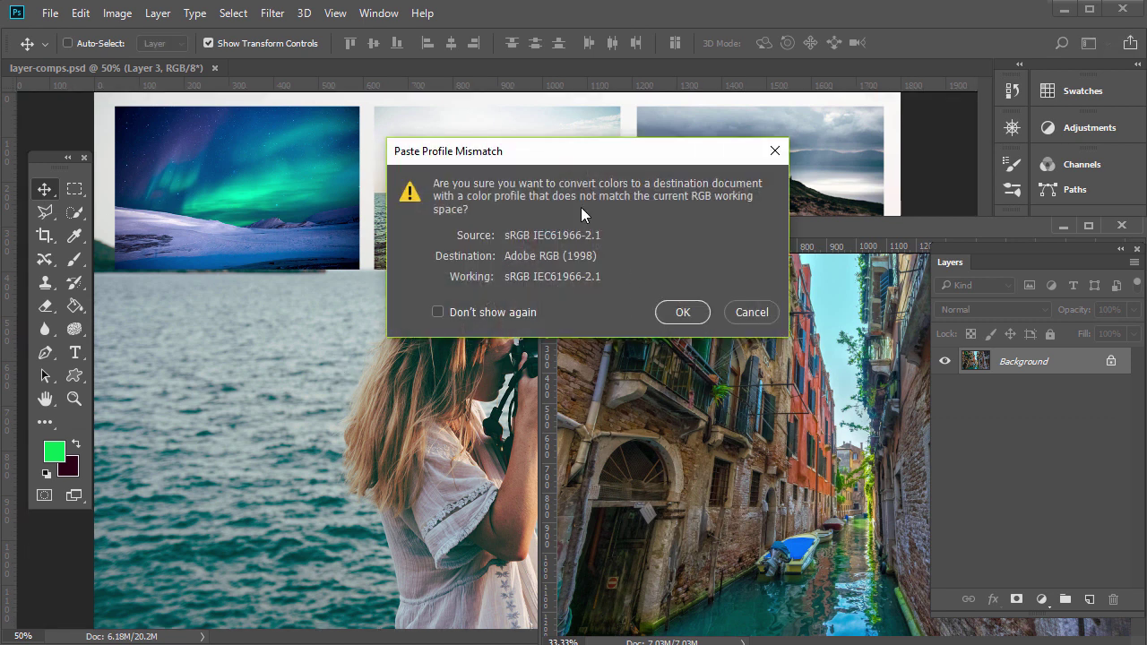
left_click(683, 311)
left_click_drag(771, 223, 379, 153)
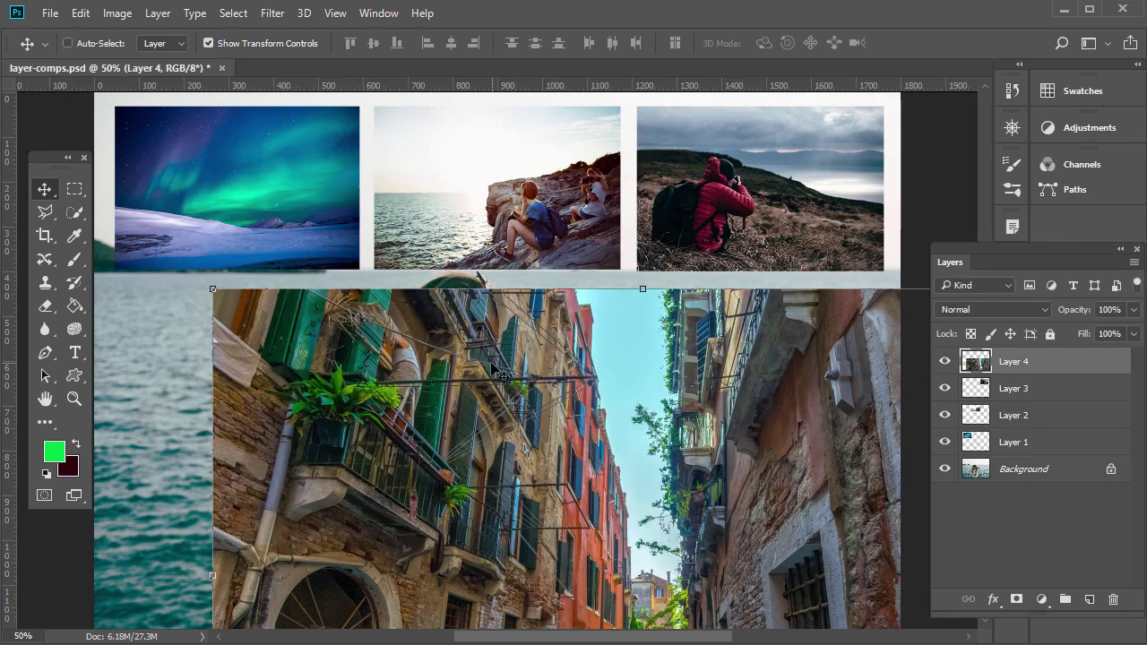
left_click_drag(502, 376, 421, 203)
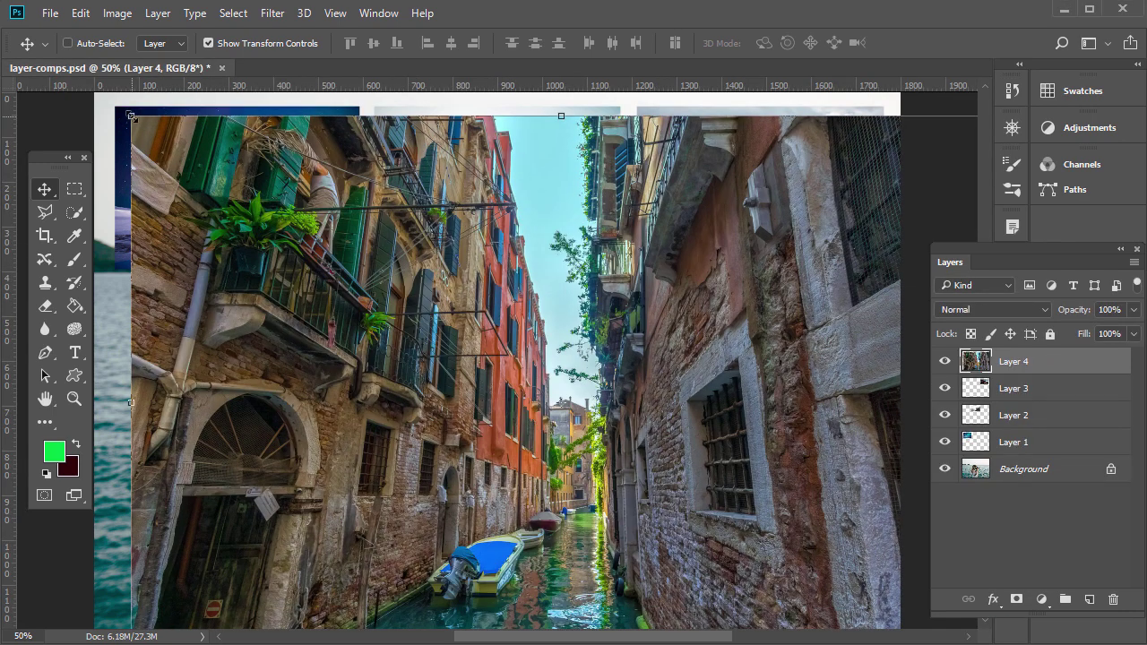
Scale the Venice canal photo down to about 29% and apply the transform.
left_click_drag(131, 116, 711, 317)
left_click_drag(617, 464, 640, 450)
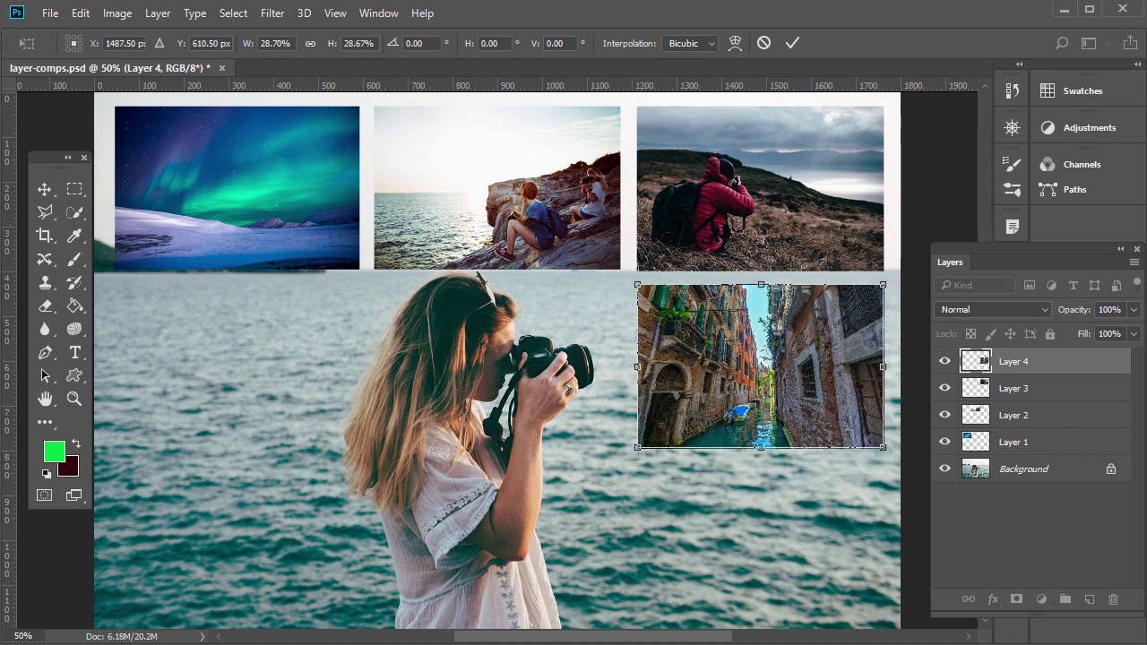
left_click(45, 185)
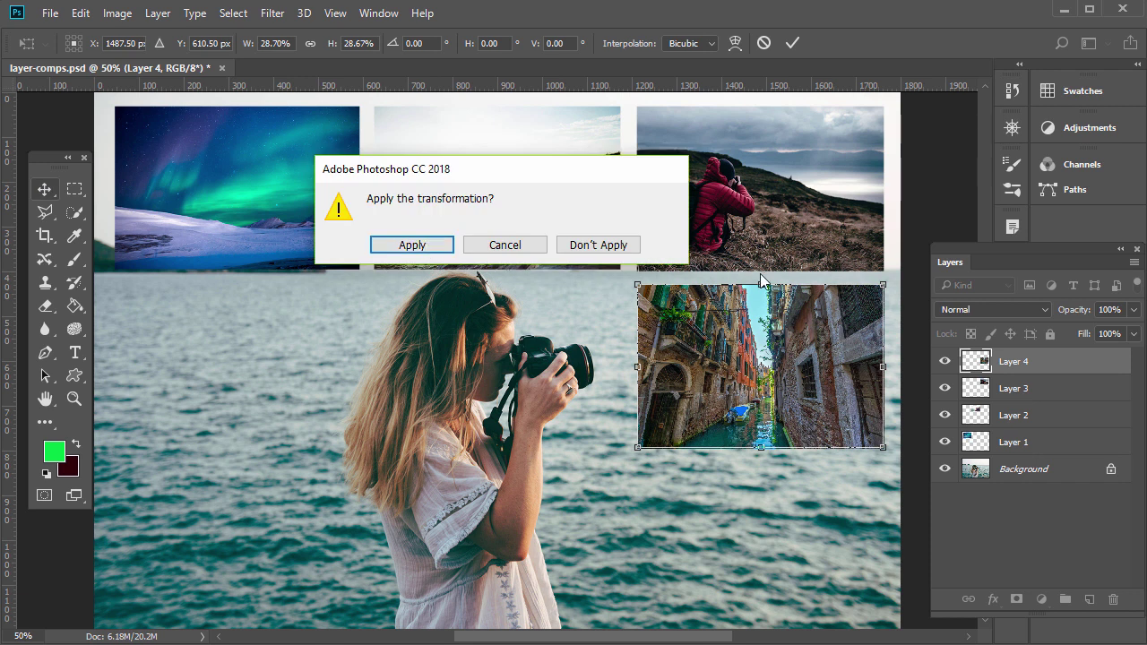
left_click(419, 249)
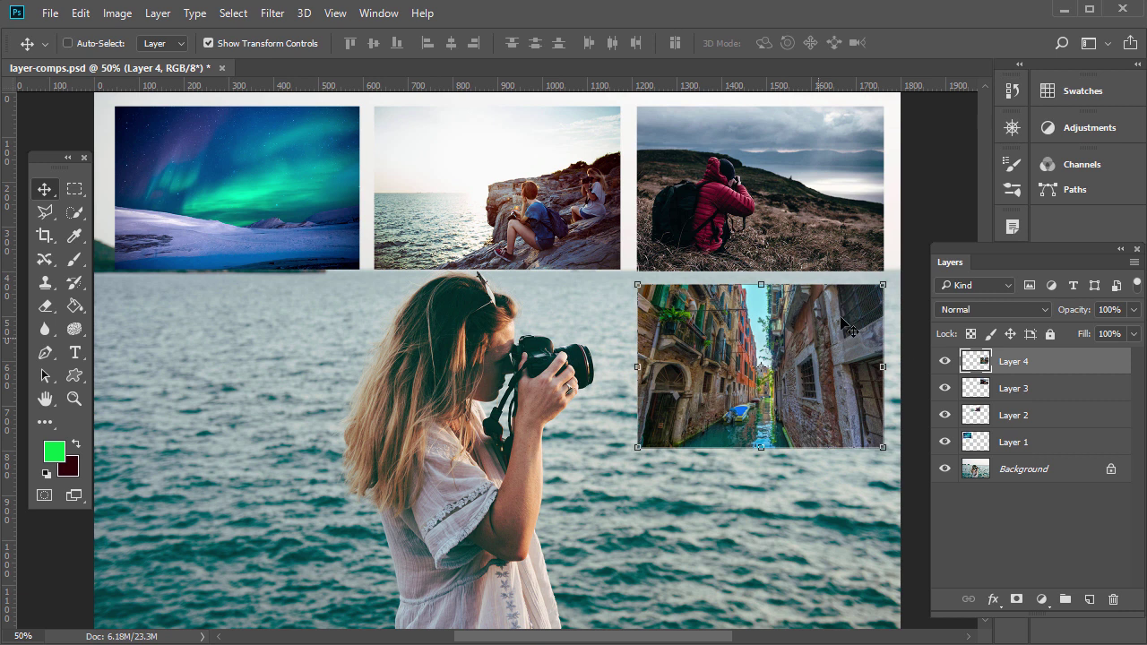
Show the Layer Comps panel and save the current four-photo collage as comp 'Default'.
left_click(378, 13)
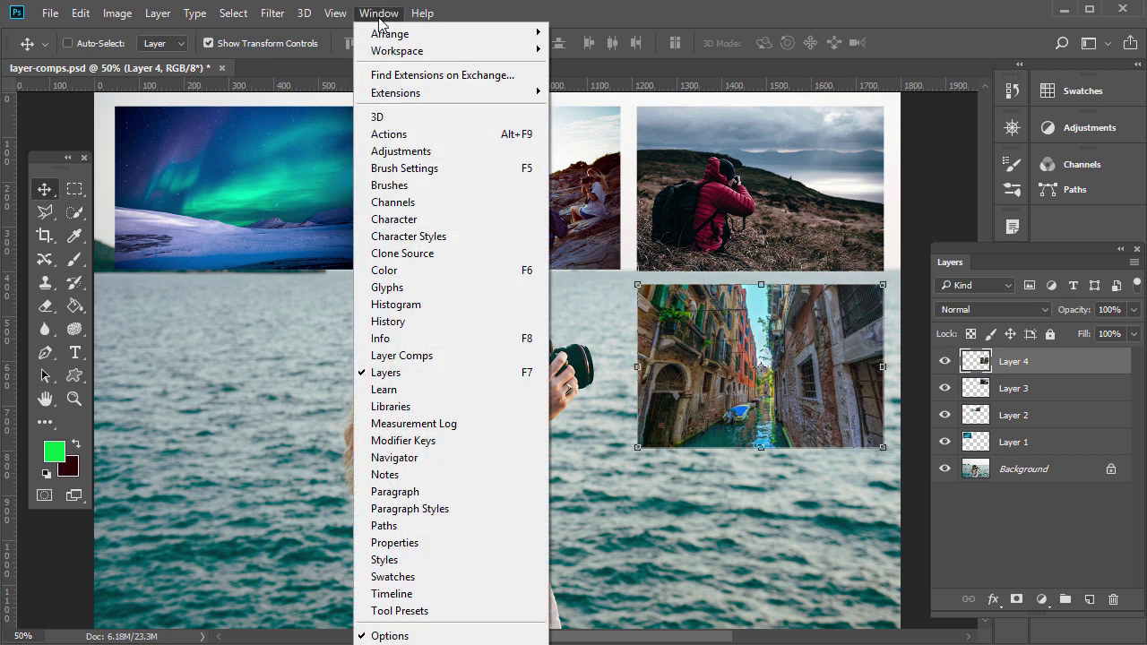
mouse_move(388, 56)
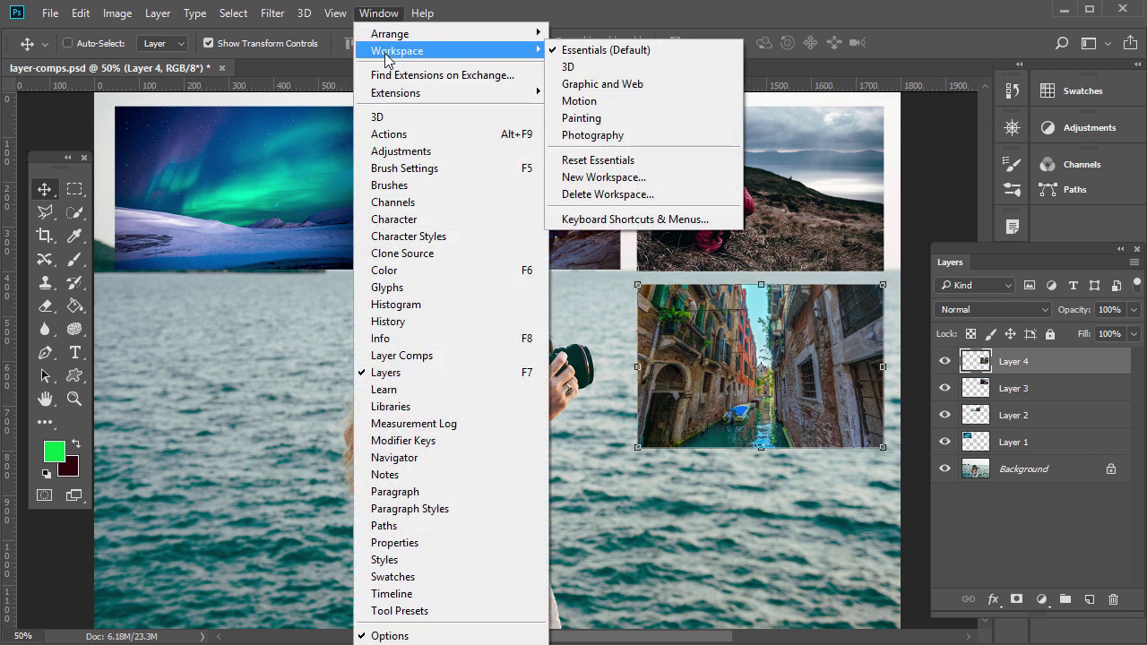
left_click(435, 355)
mouse_move(833, 119)
left_mouse_down()
mouse_move(791, 146)
mouse_move(833, 136)
left_mouse_up()
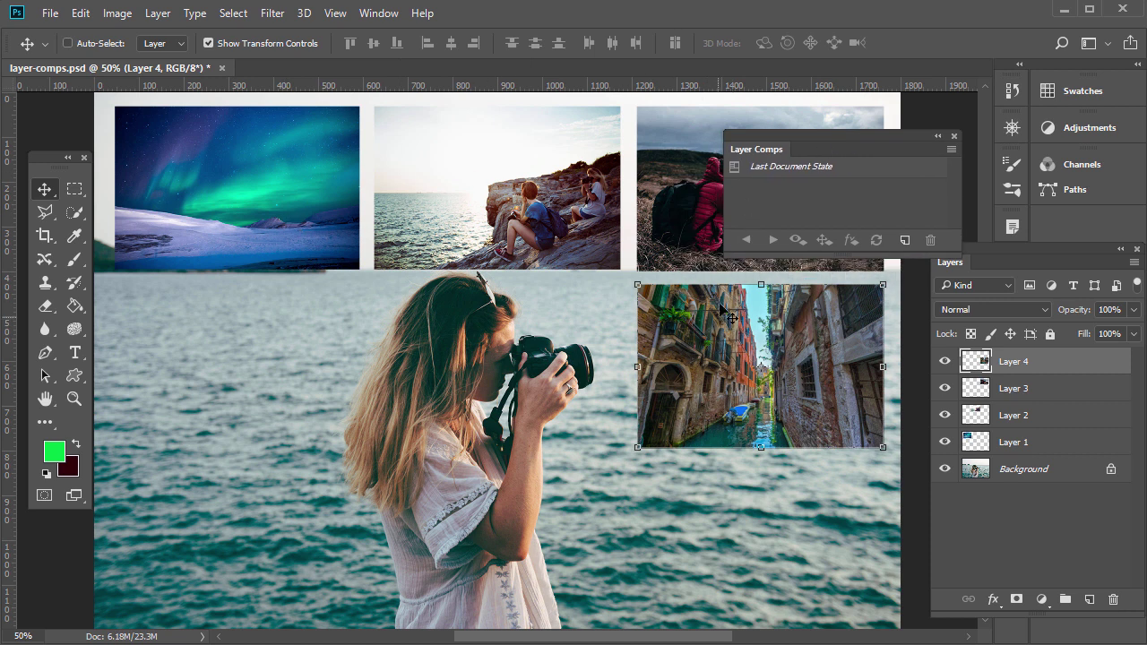
left_click(905, 240)
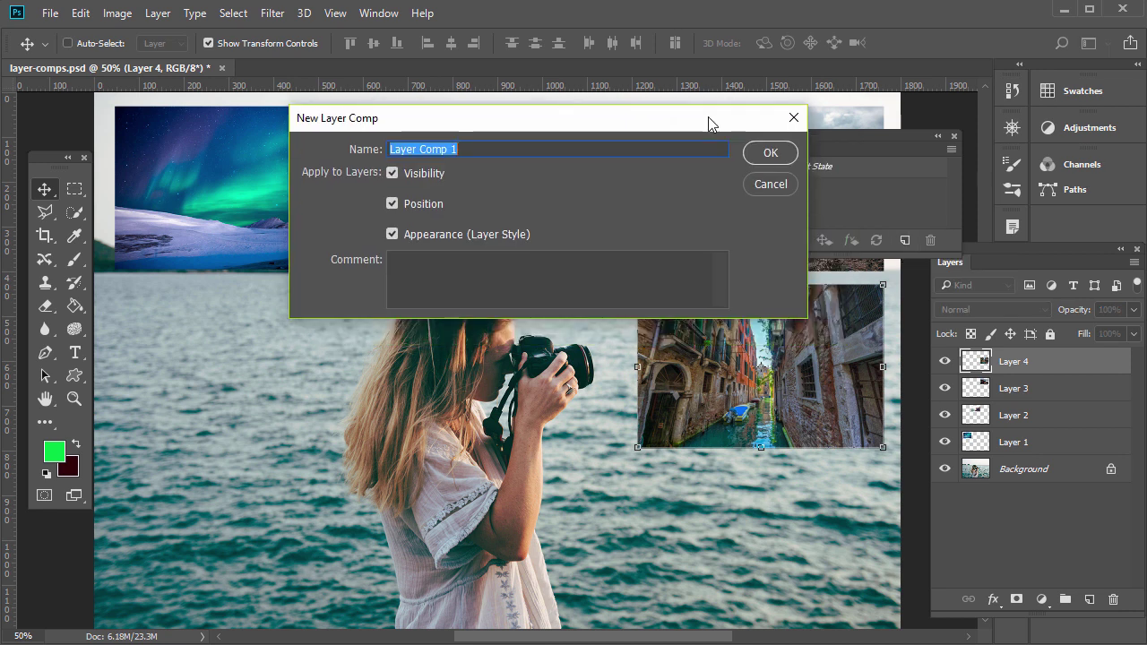
left_click_drag(712, 117, 756, 123)
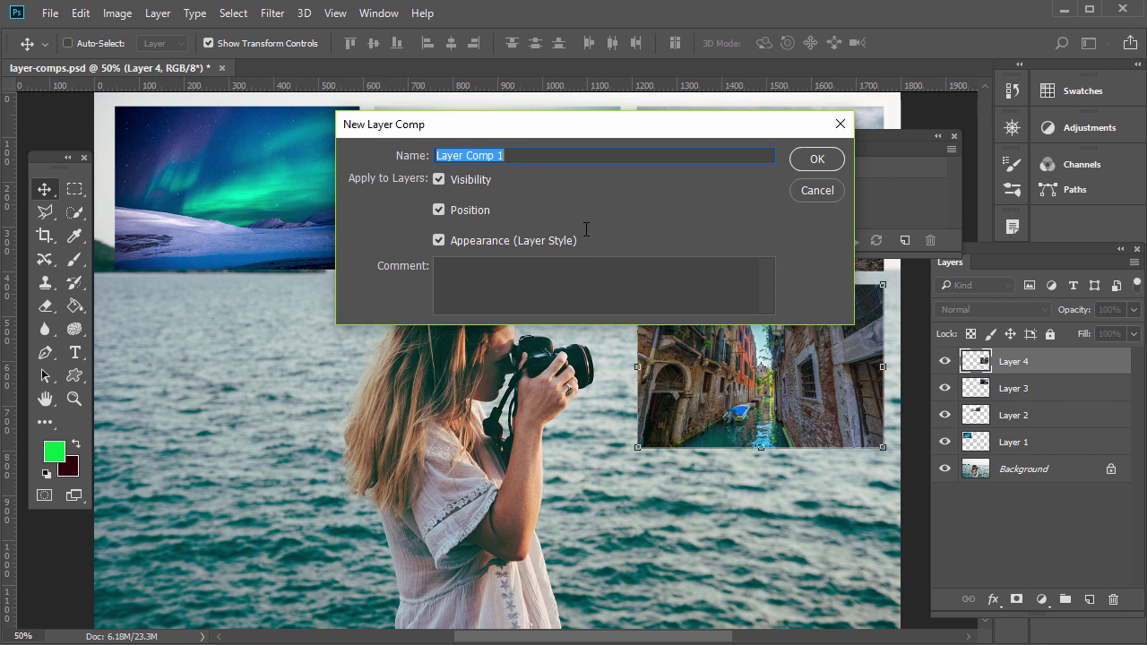
type("Default")
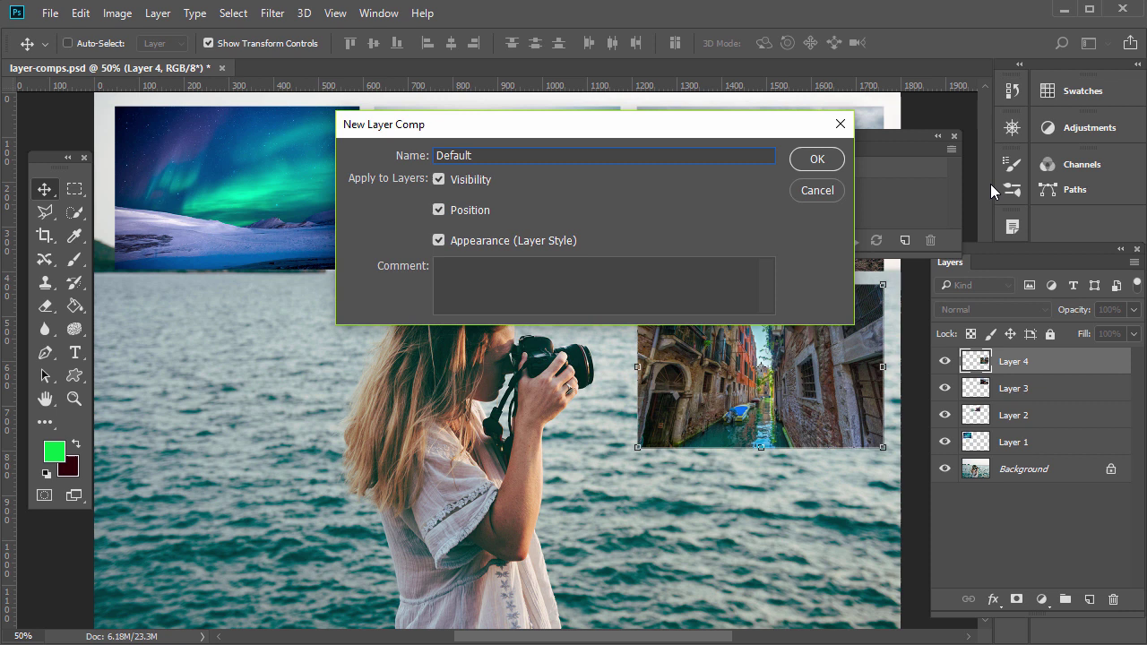
left_click(828, 169)
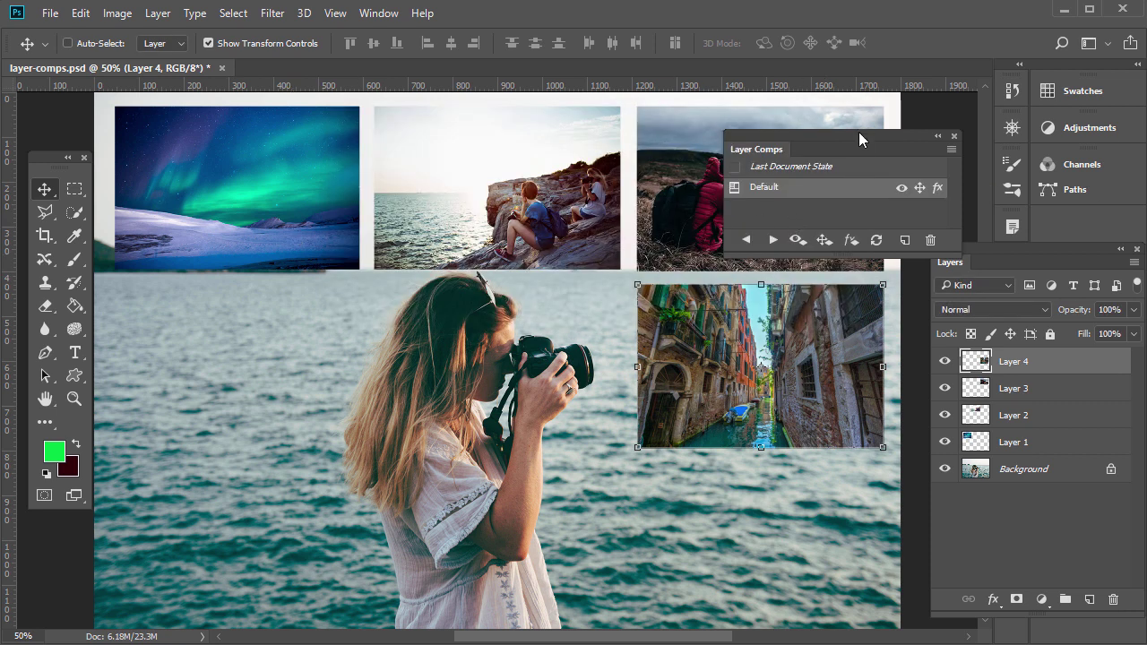
Drag the Venice photo under the aurora photo and select all four photo layers.
left_click_drag(859, 132, 875, 137)
left_click_drag(771, 334, 273, 333)
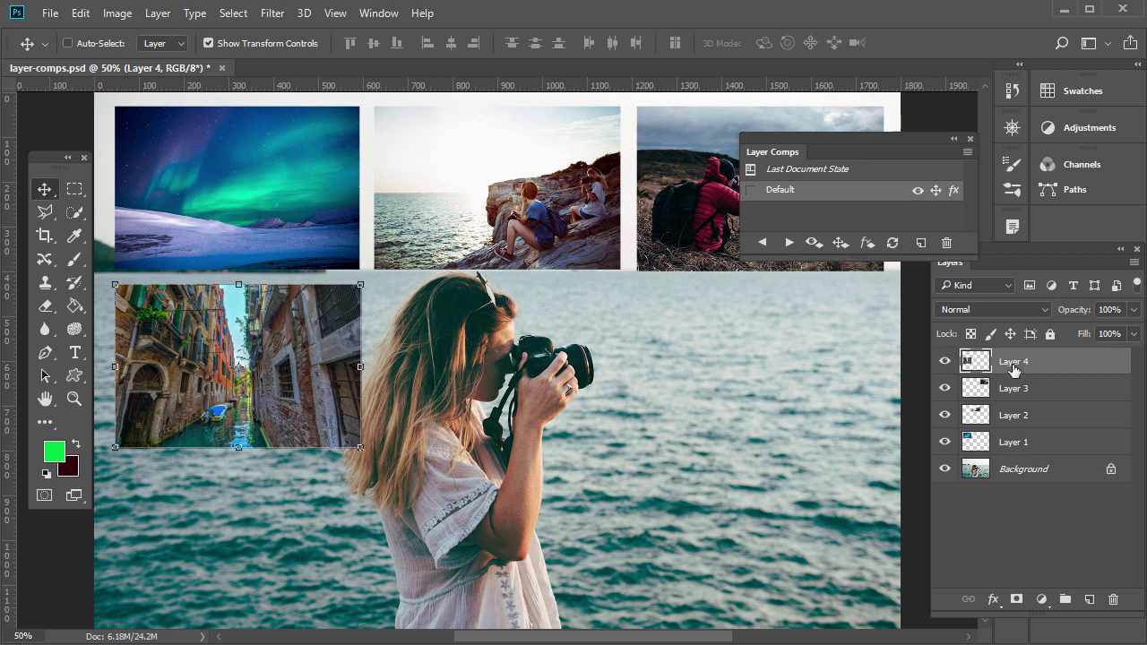
left_click(1018, 444, "shift")
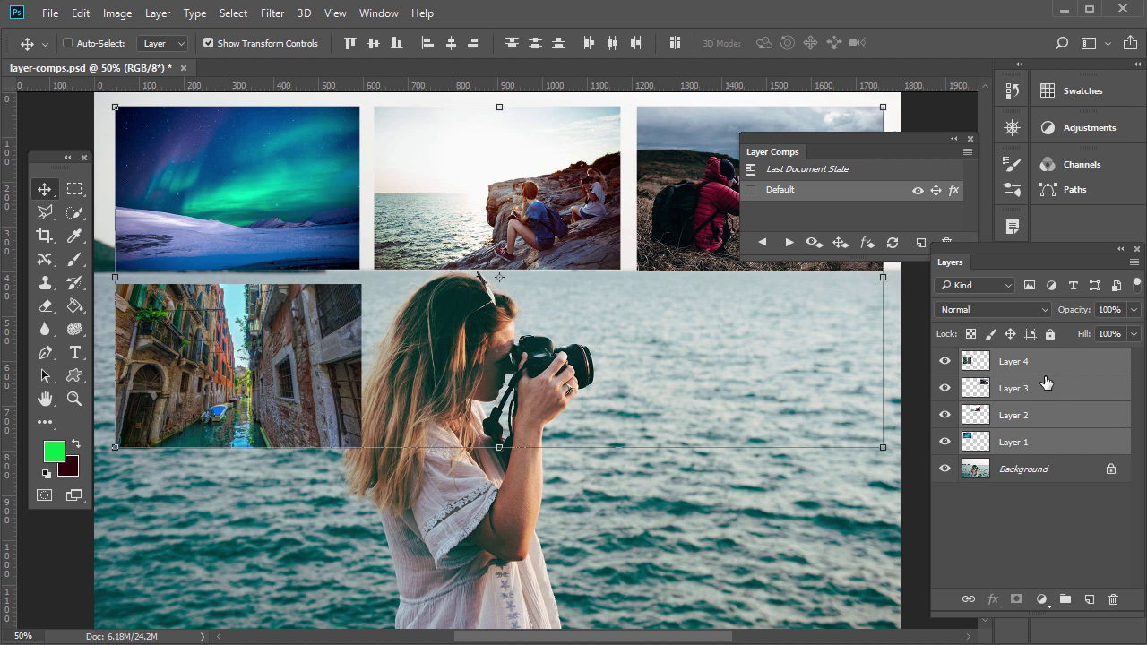
left_click(996, 363)
Restore the four photos to 100% opacity, undo the stray move, then reselect Layer 4.
key("7")
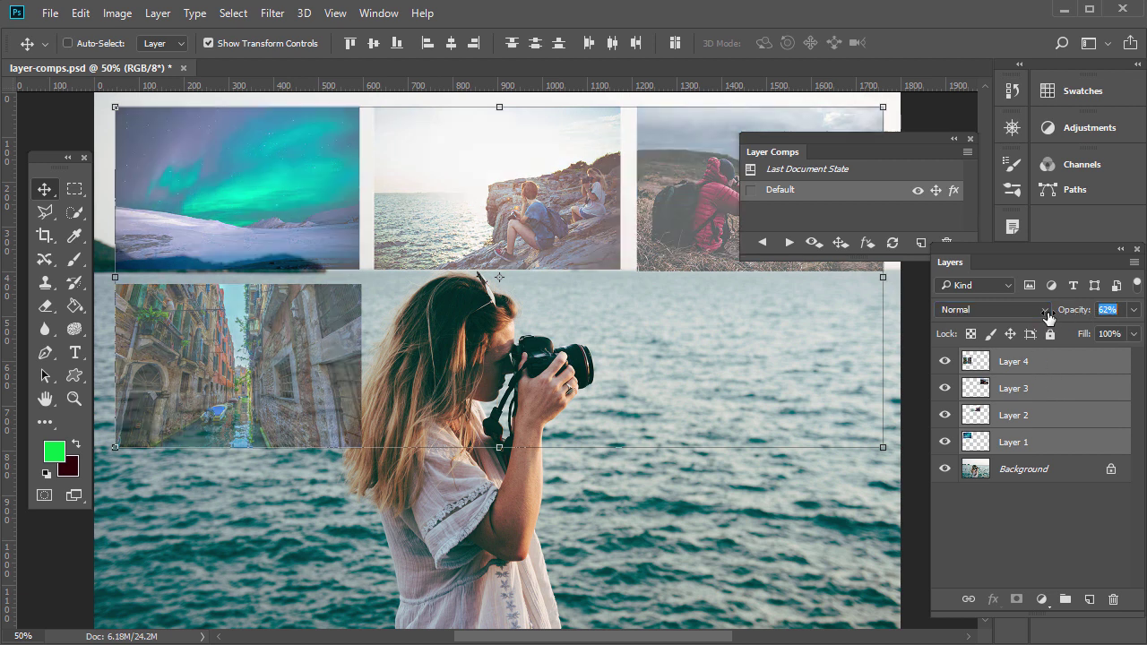
left_click(1102, 311)
type("100")
key("Return")
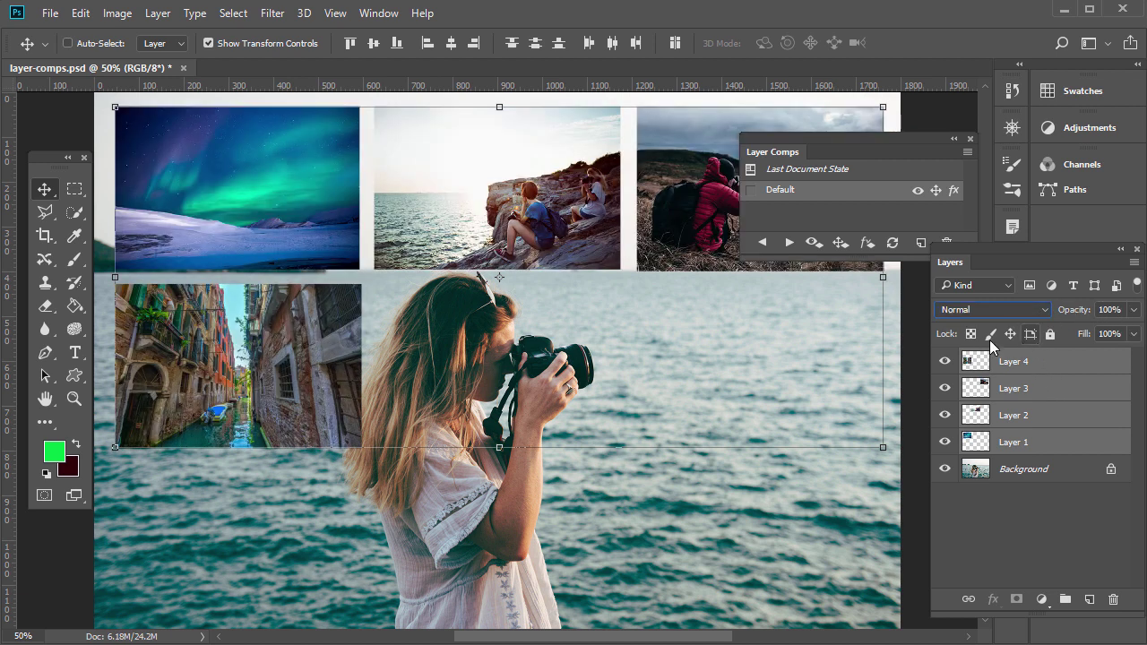
left_click_drag(484, 158, 502, 176)
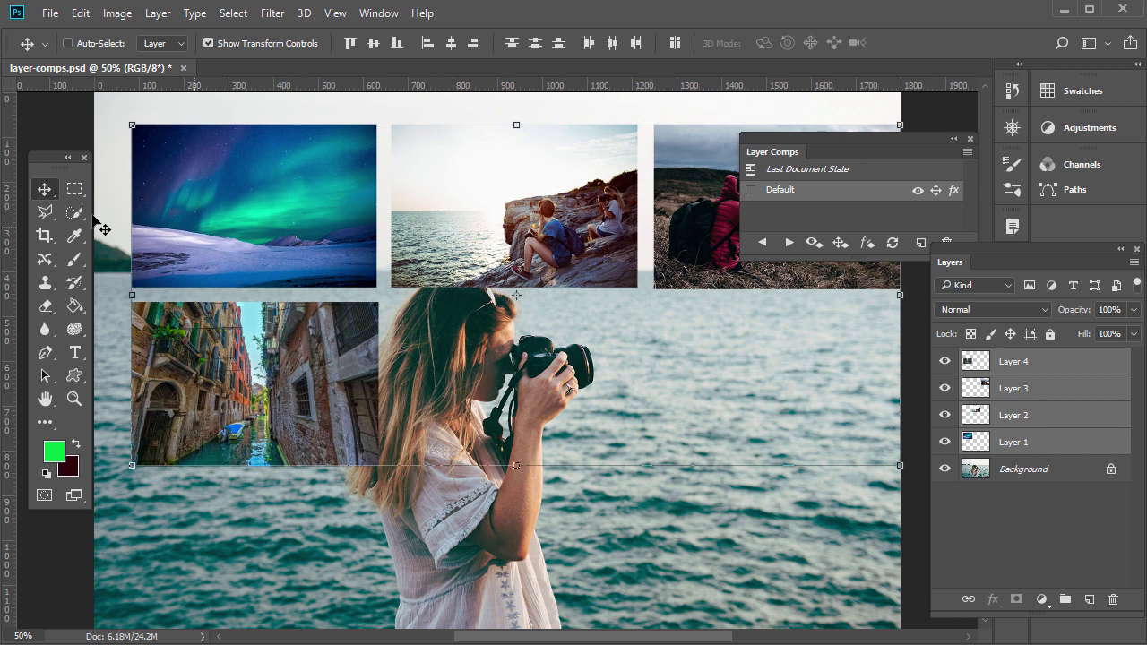
key("ctrl+z")
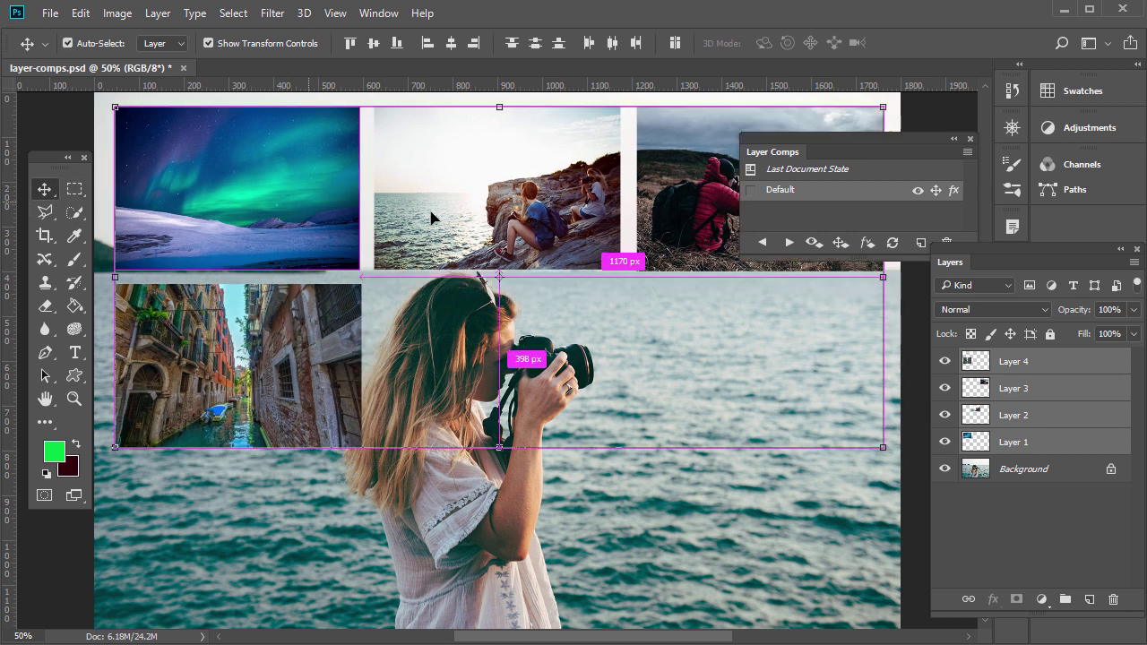
left_click(890, 379)
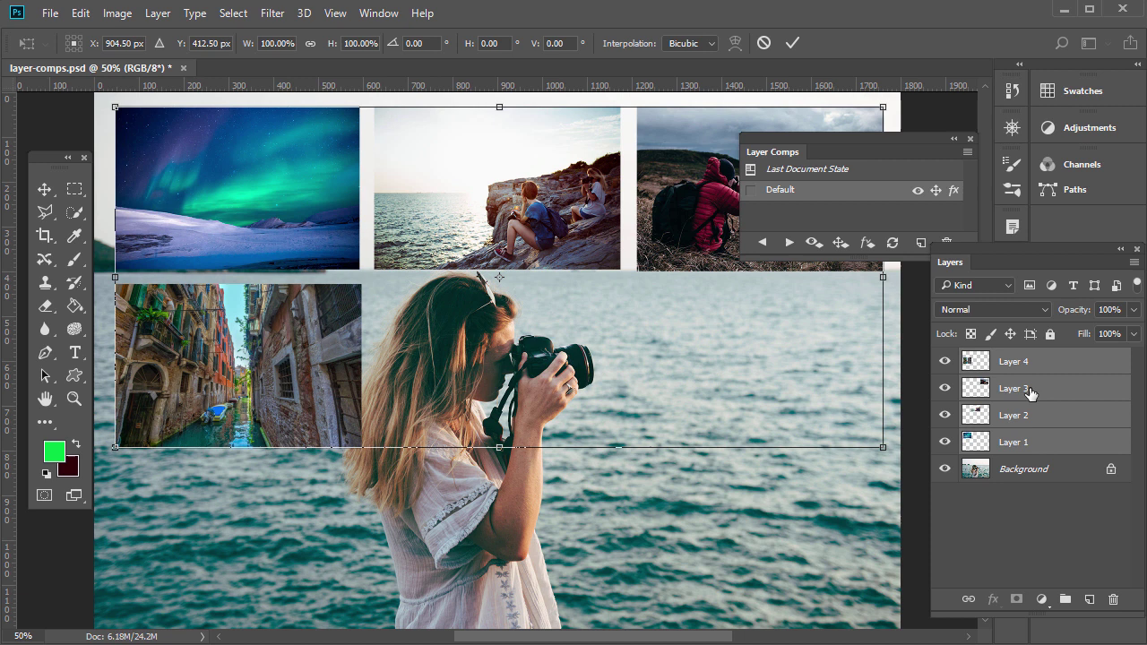
key("Return")
left_click(981, 362)
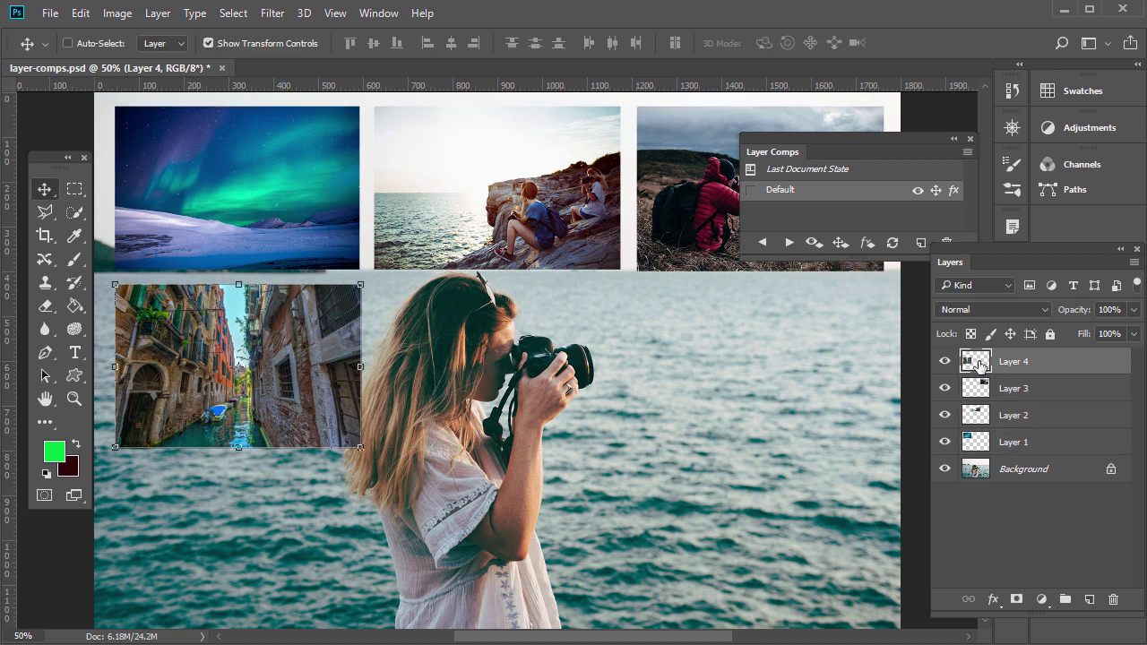
Add a drop shadow to the Venice photo with a -37° angle.
left_click(158, 13)
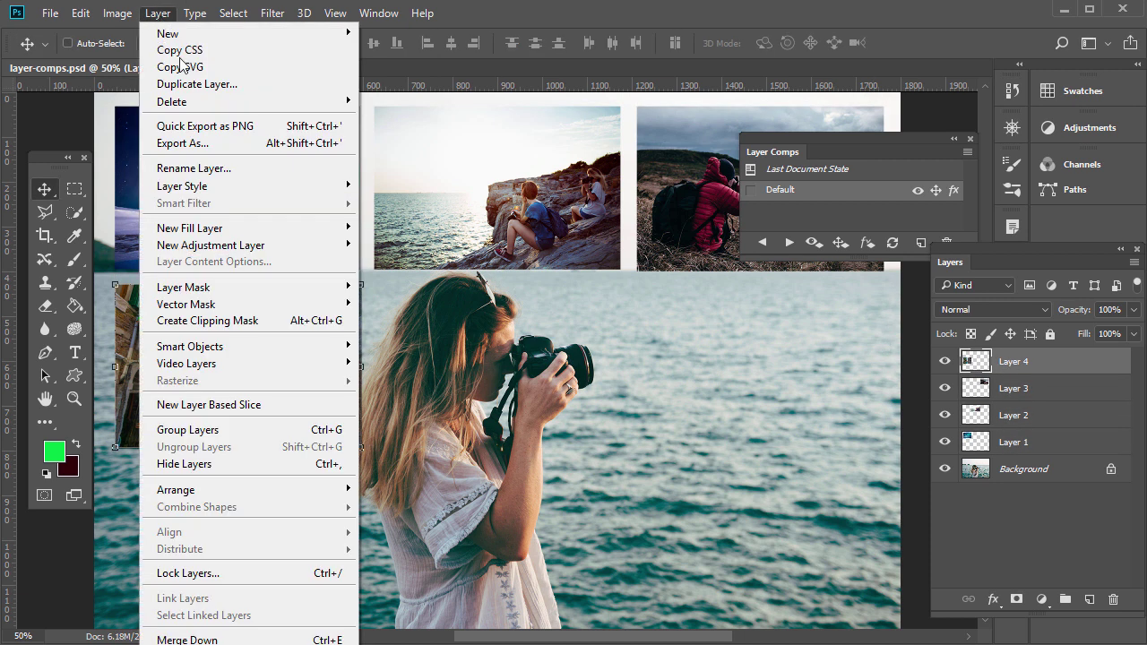
mouse_move(222, 188)
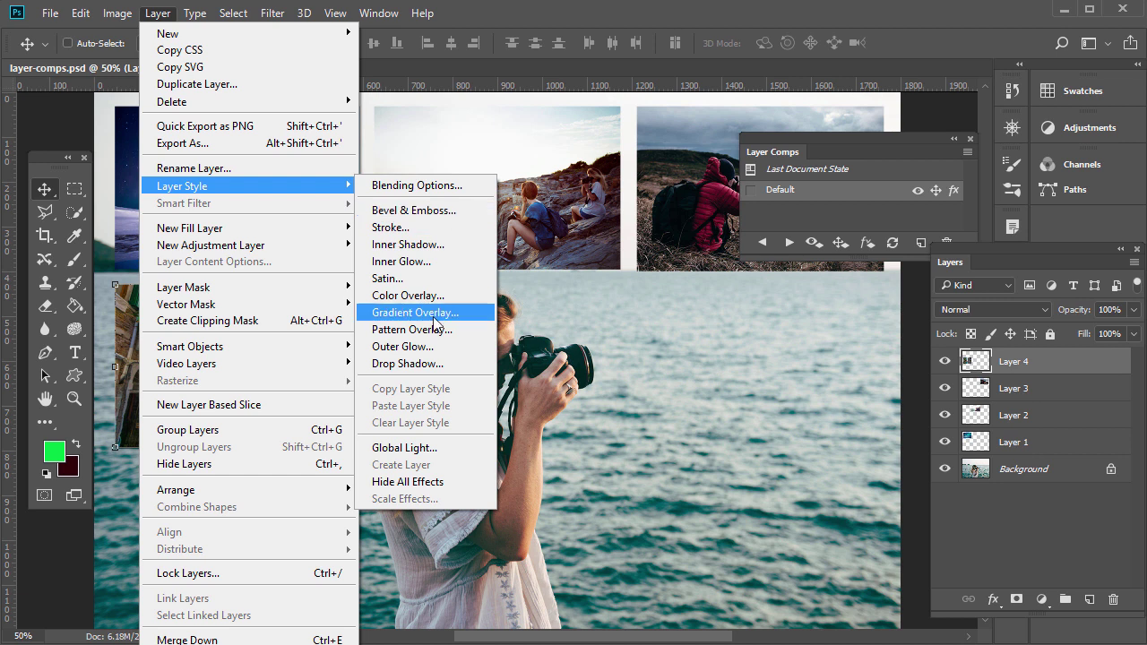
left_click(401, 363)
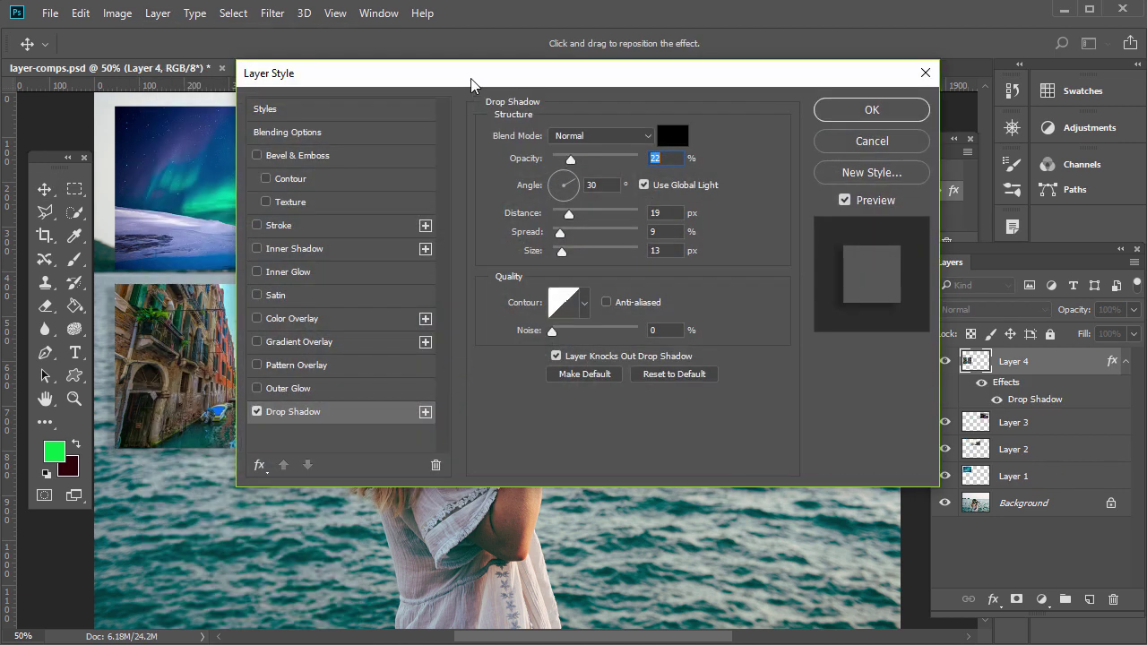
left_click_drag(471, 83, 546, 111)
left_click_drag(661, 198, 655, 226)
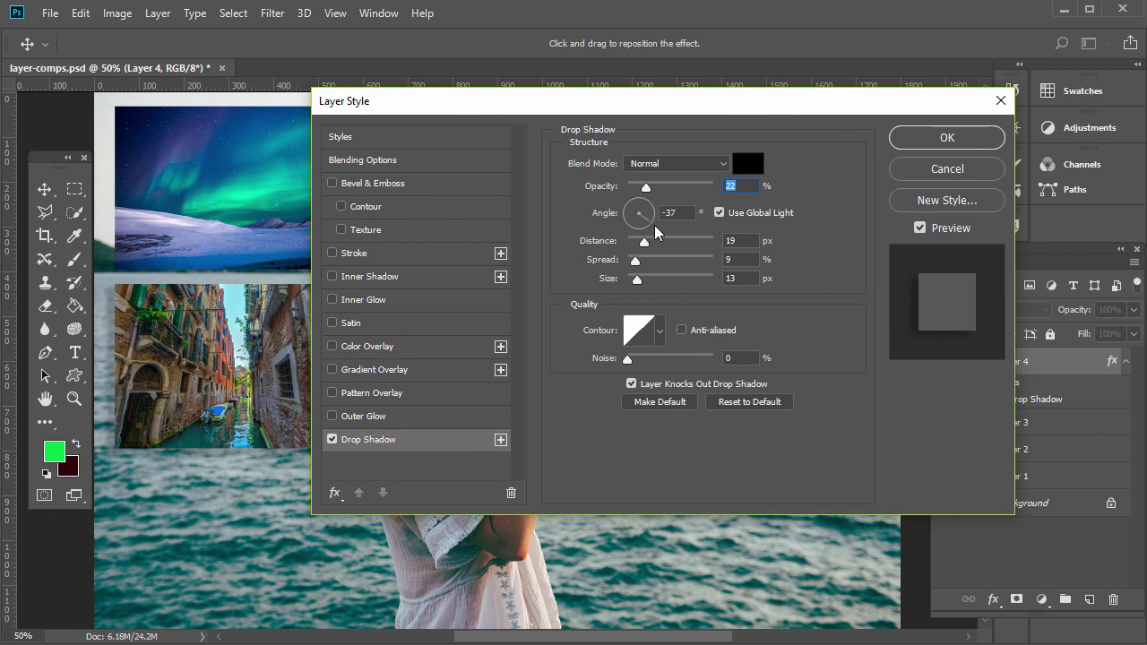
left_click_drag(757, 107, 924, 75)
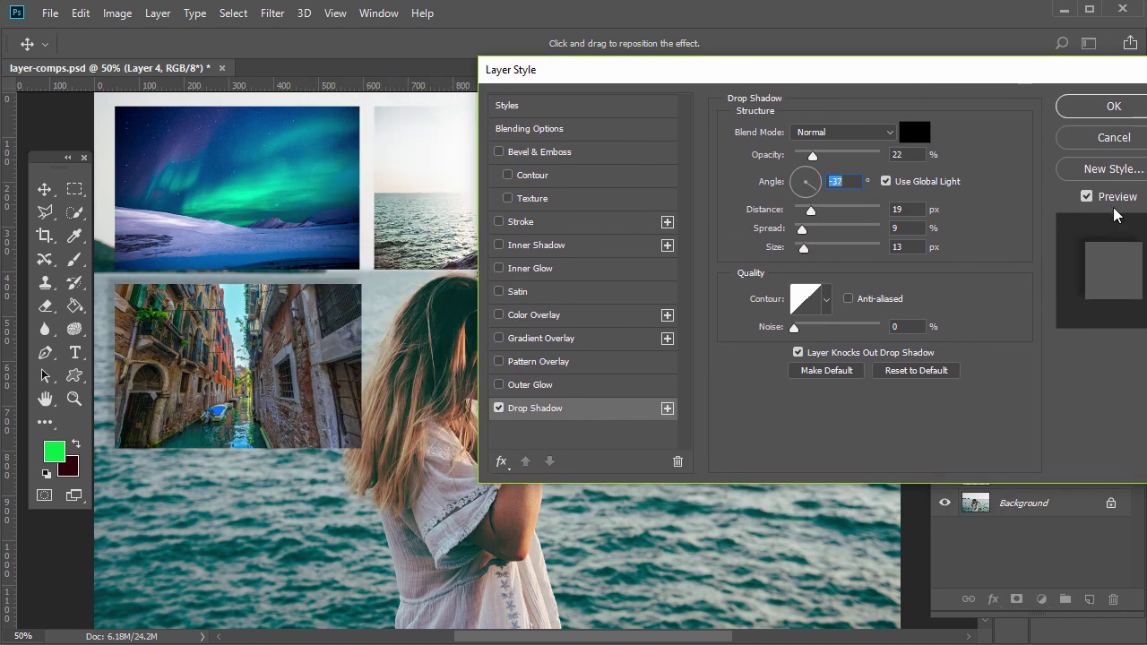
Compare the preview, reduce the shadow distance to 15 px, then turn Drop Shadow off.
left_click(1087, 197)
left_click(1088, 197)
left_click_drag(811, 209, 869, 163)
mouse_move(795, 70)
left_mouse_down()
mouse_move(1031, 120)
mouse_move(772, 71)
left_mouse_up()
left_click(476, 409)
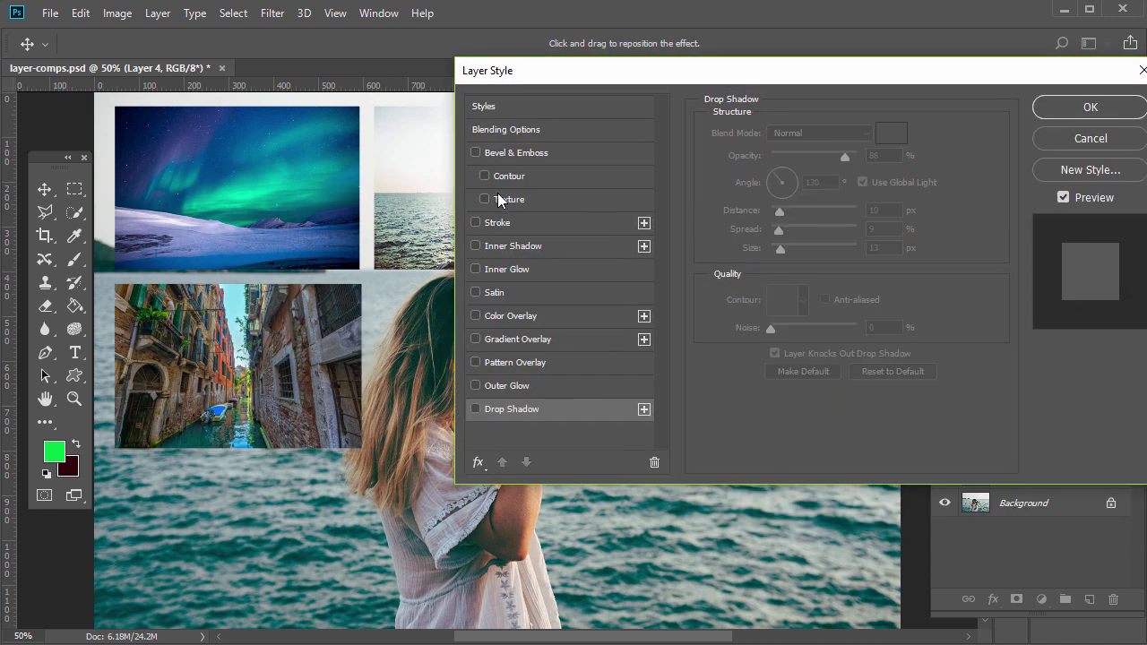
Add an 8 px white Stroke positioned Inside to the Venice photo and apply it.
left_click(496, 223)
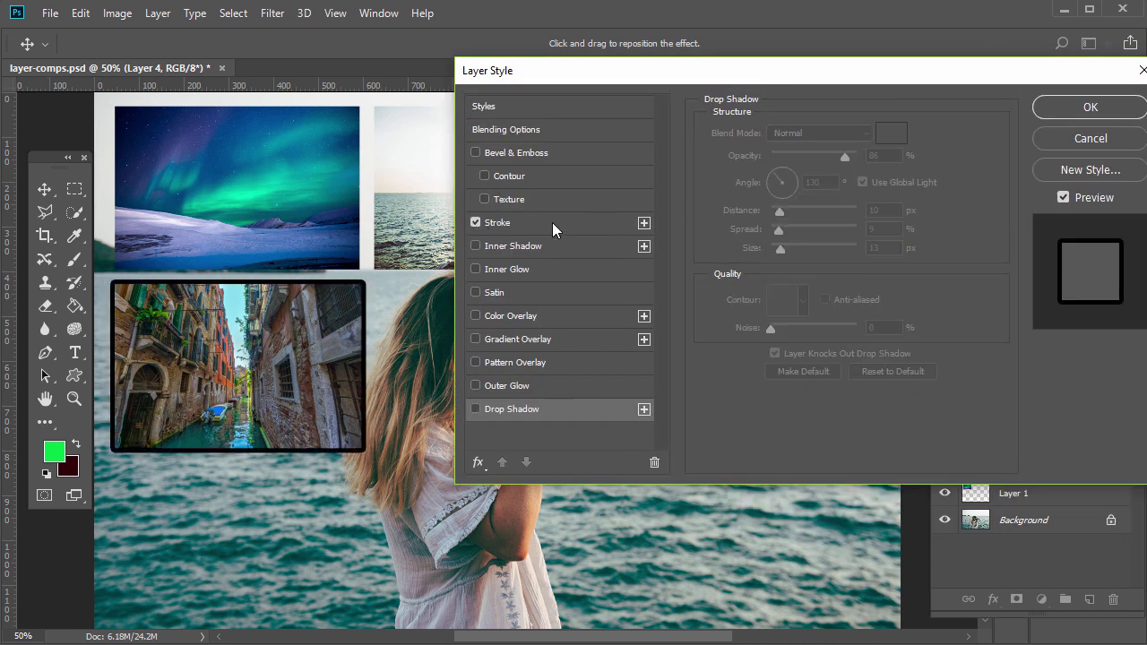
left_click(746, 262)
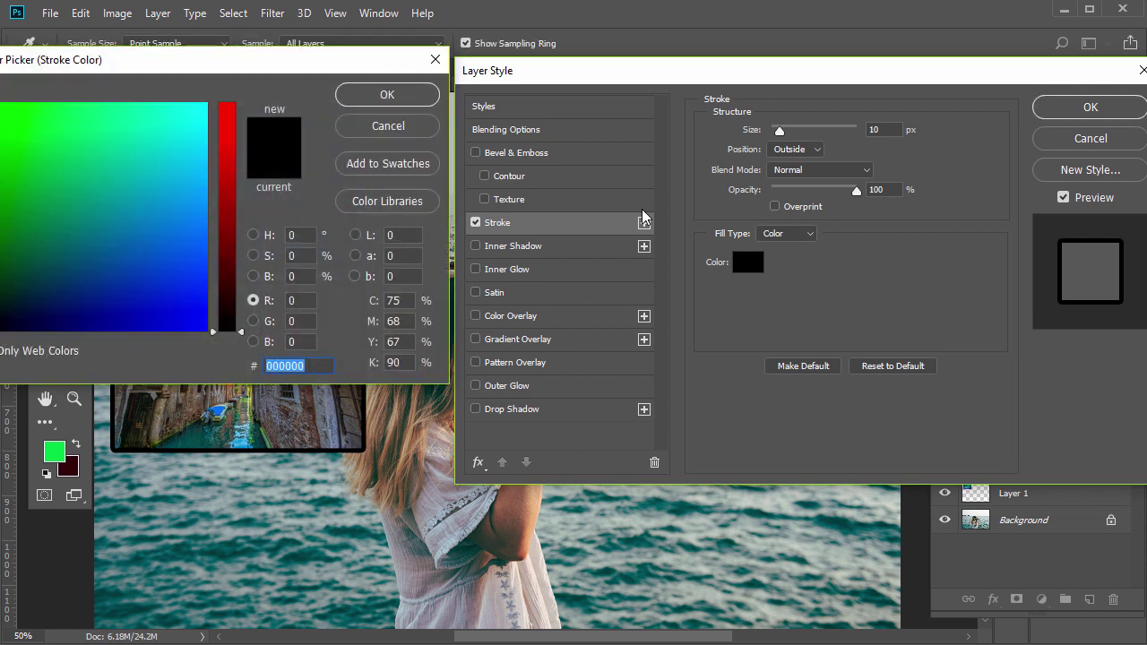
left_click_drag(204, 106, 218, 63)
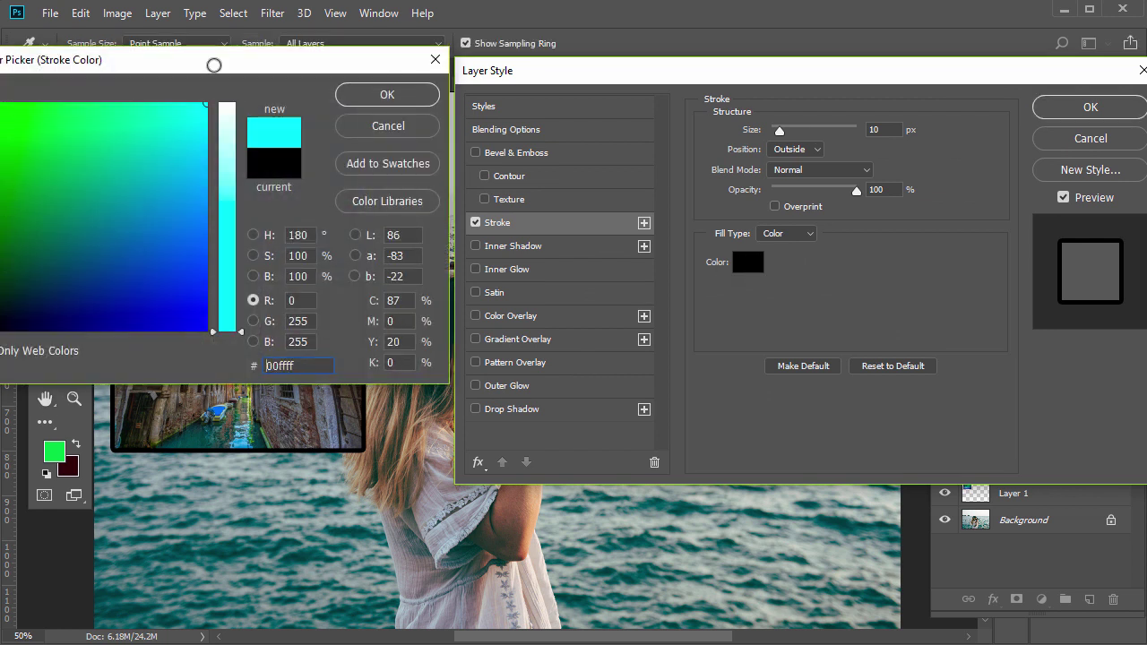
left_click_drag(227, 134, 242, 63)
left_click(367, 95)
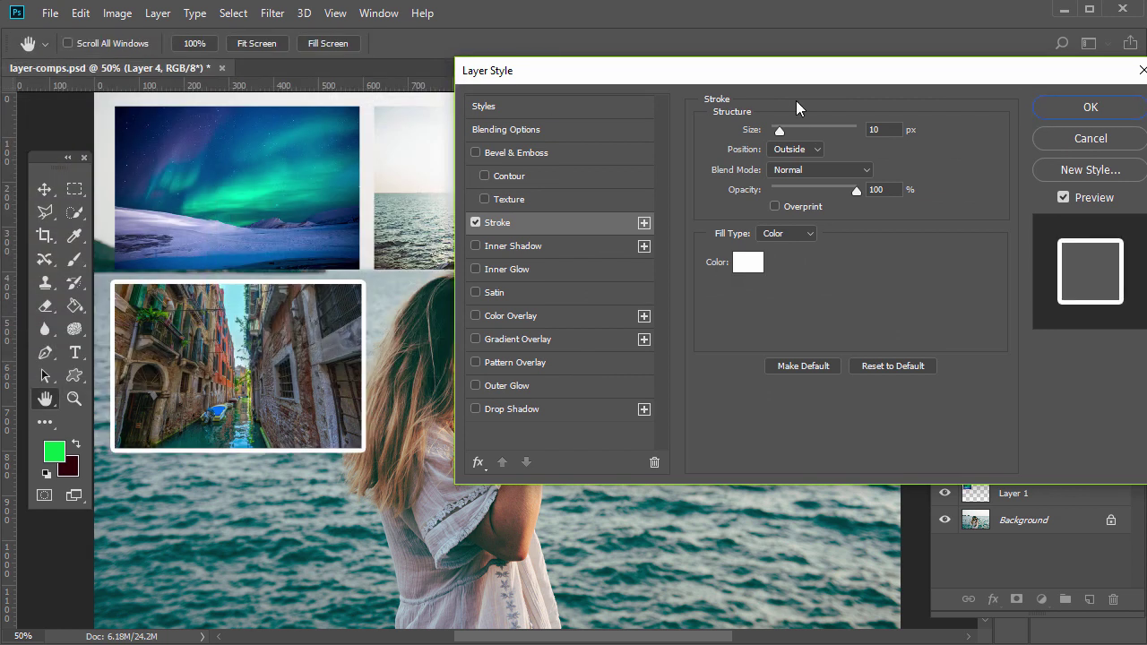
left_click_drag(781, 129, 777, 131)
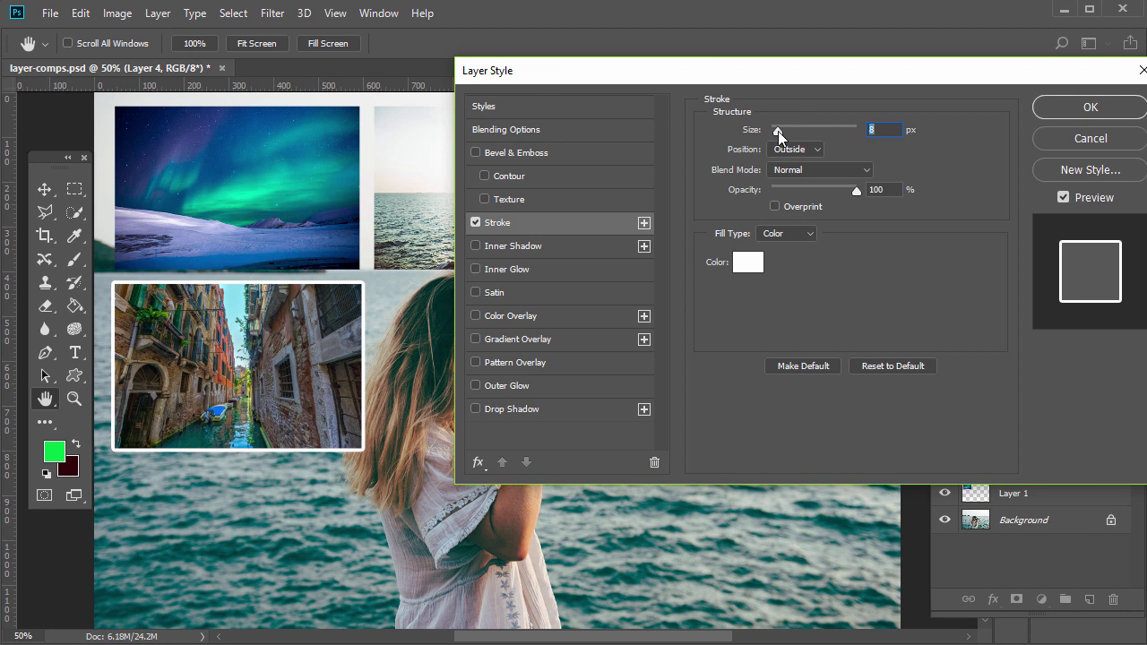
left_click(789, 149)
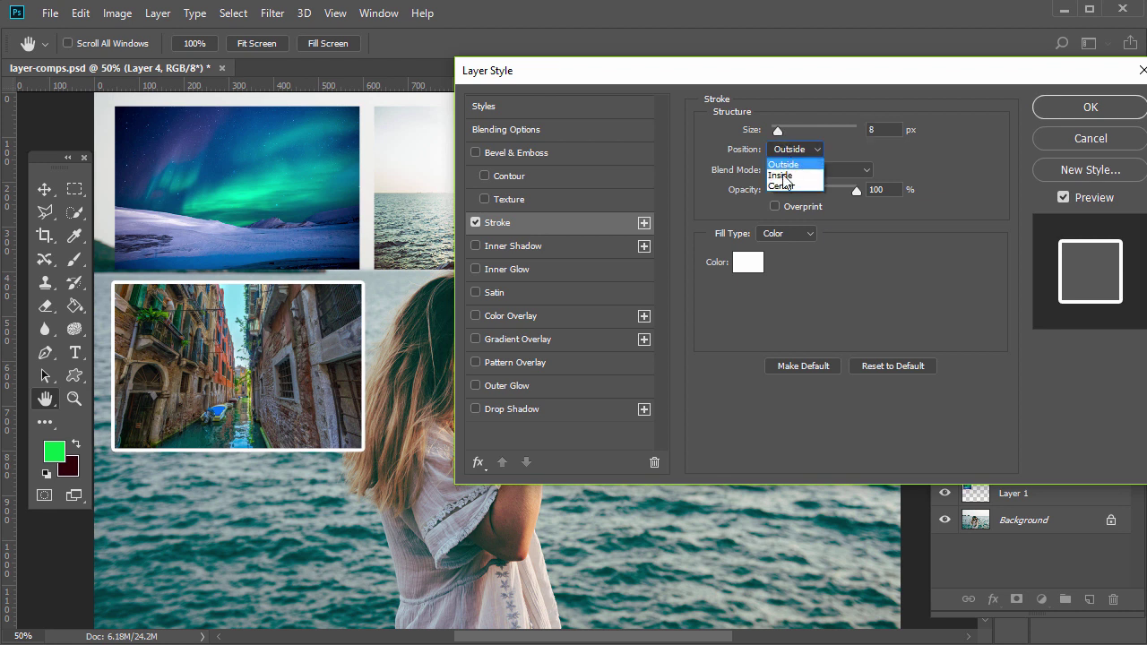
left_click(787, 175)
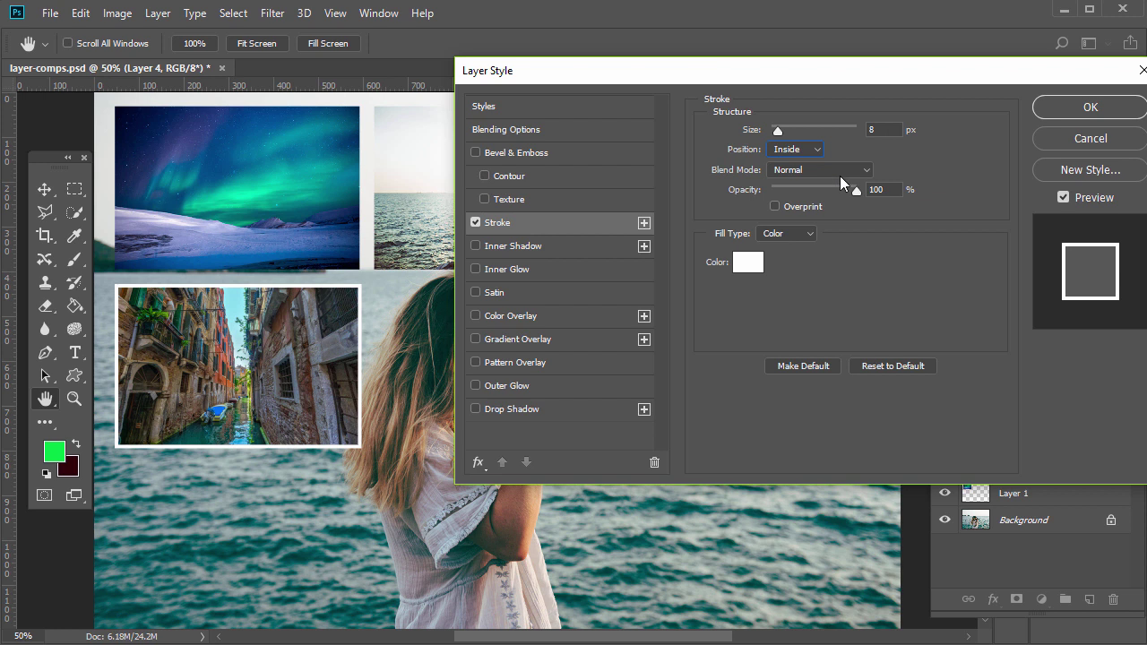
left_click(1089, 107)
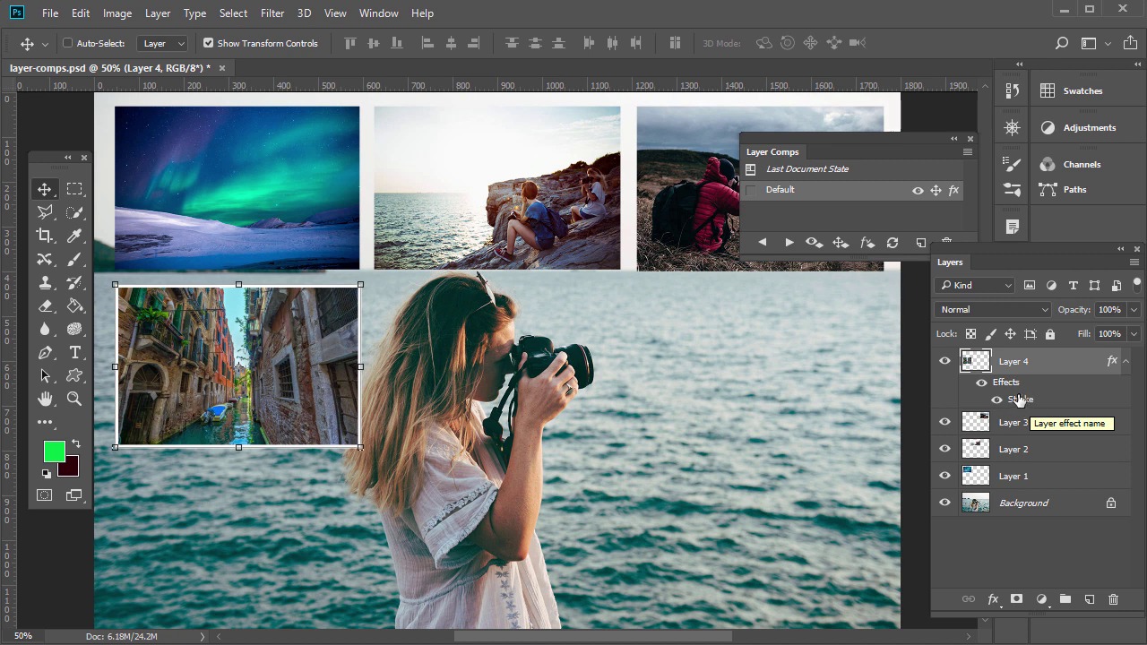
Copy Layer 4's white Stroke effect onto Layers 3, 2 and 1.
left_click(1006, 425)
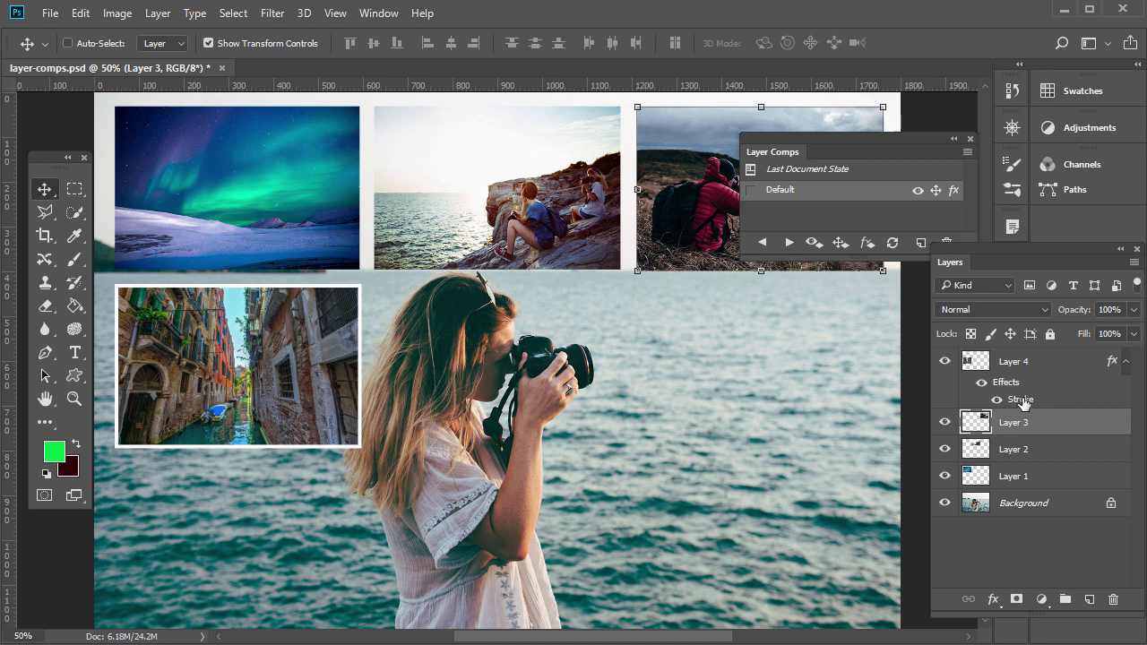
left_click_drag(1019, 405, 1024, 433)
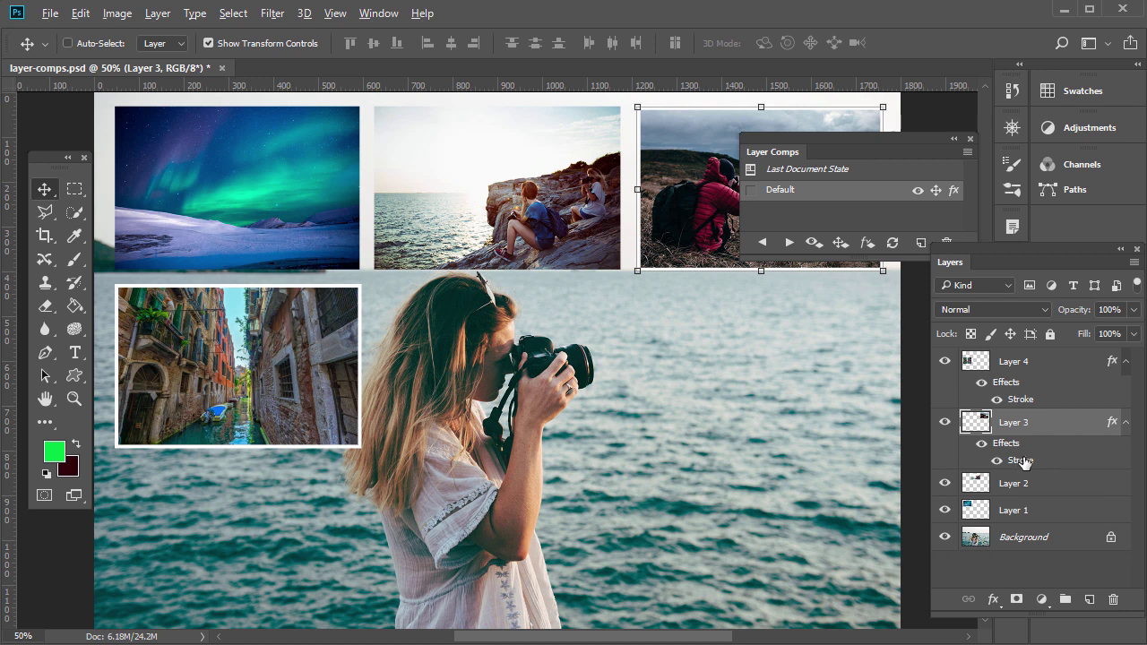
left_click_drag(1025, 461, 1019, 498)
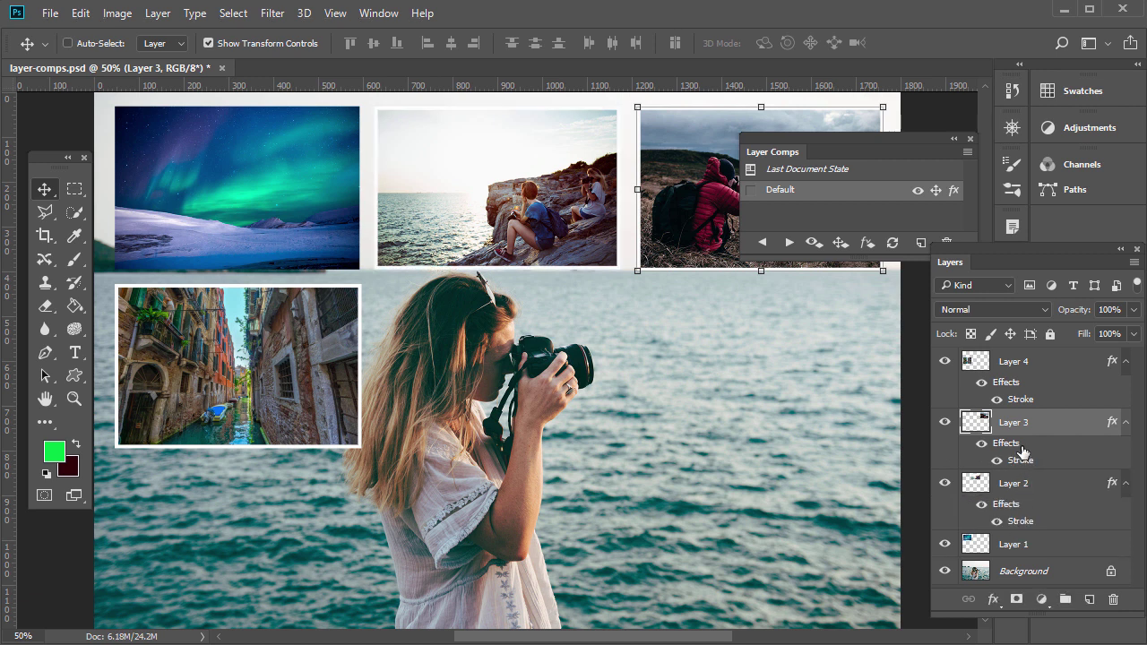
left_click(1017, 518)
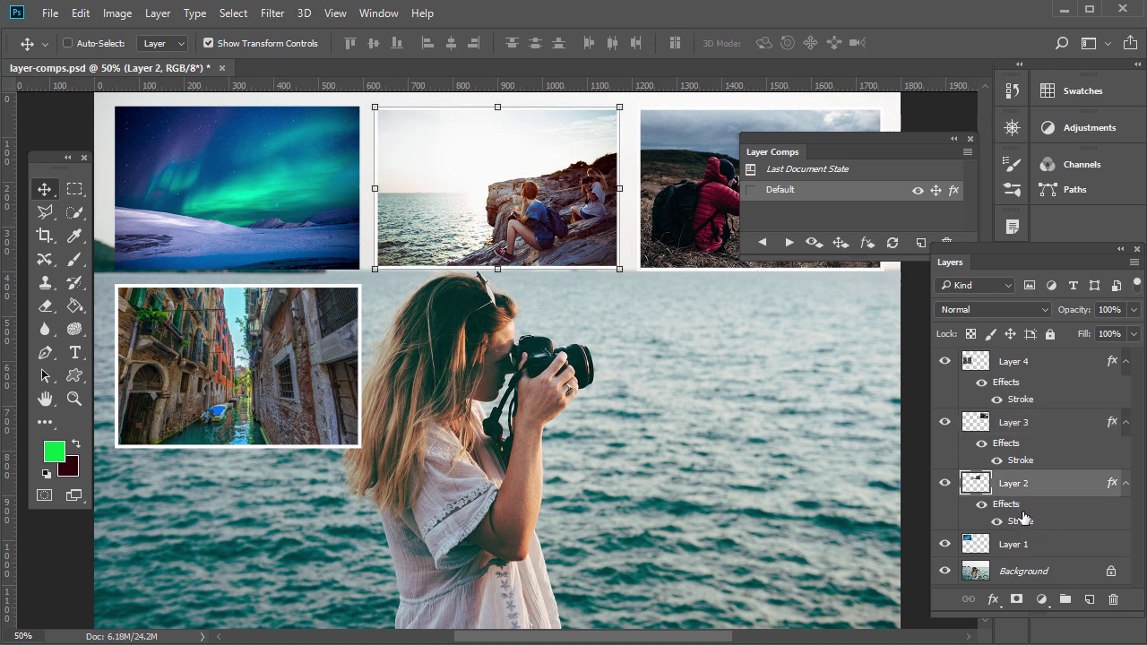
left_click_drag(1020, 521, 1036, 544)
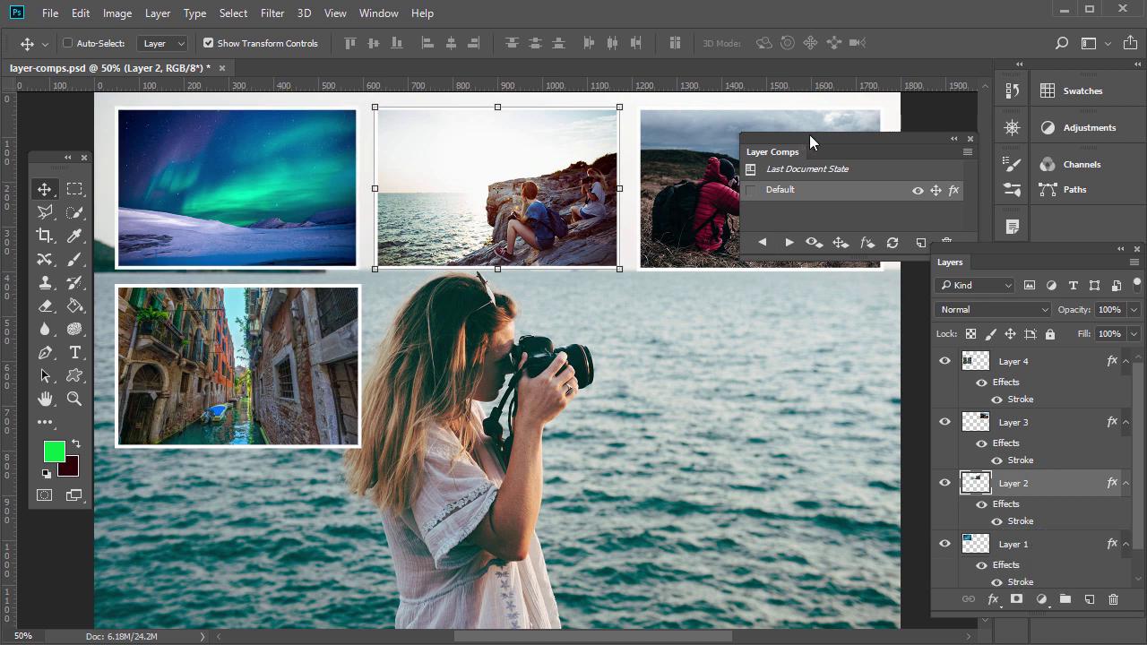
left_click_drag(810, 134, 742, 302)
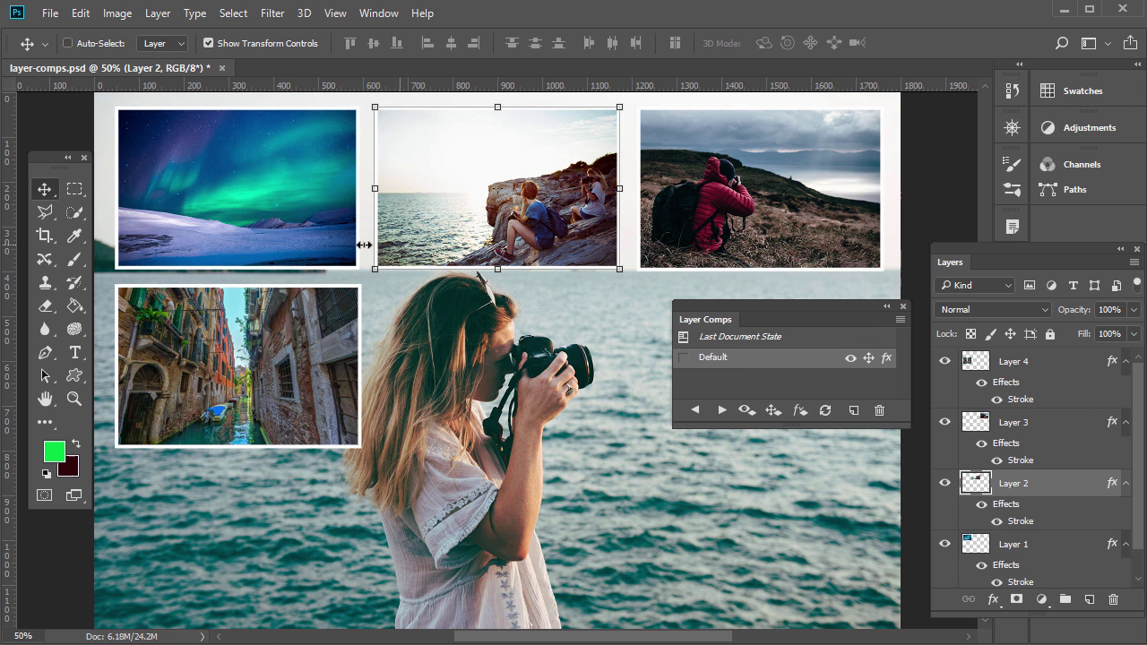
Create the 'Photo Borders' layer comp recording Visibility, Position and Appearance.
left_click(853, 412)
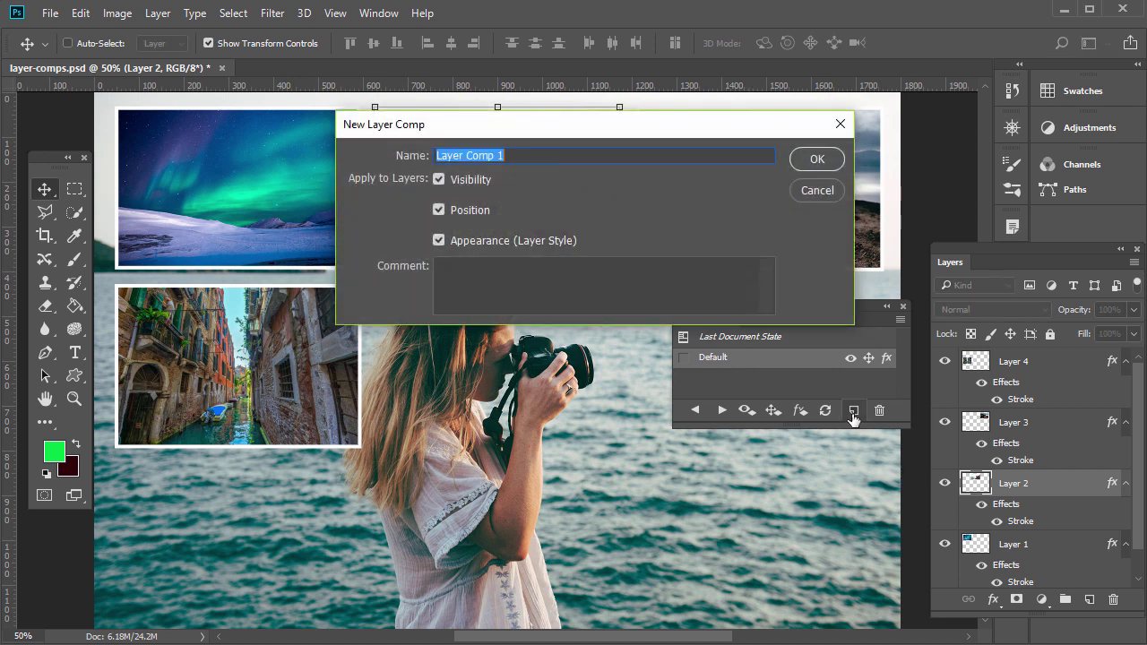
type("Photo Borders")
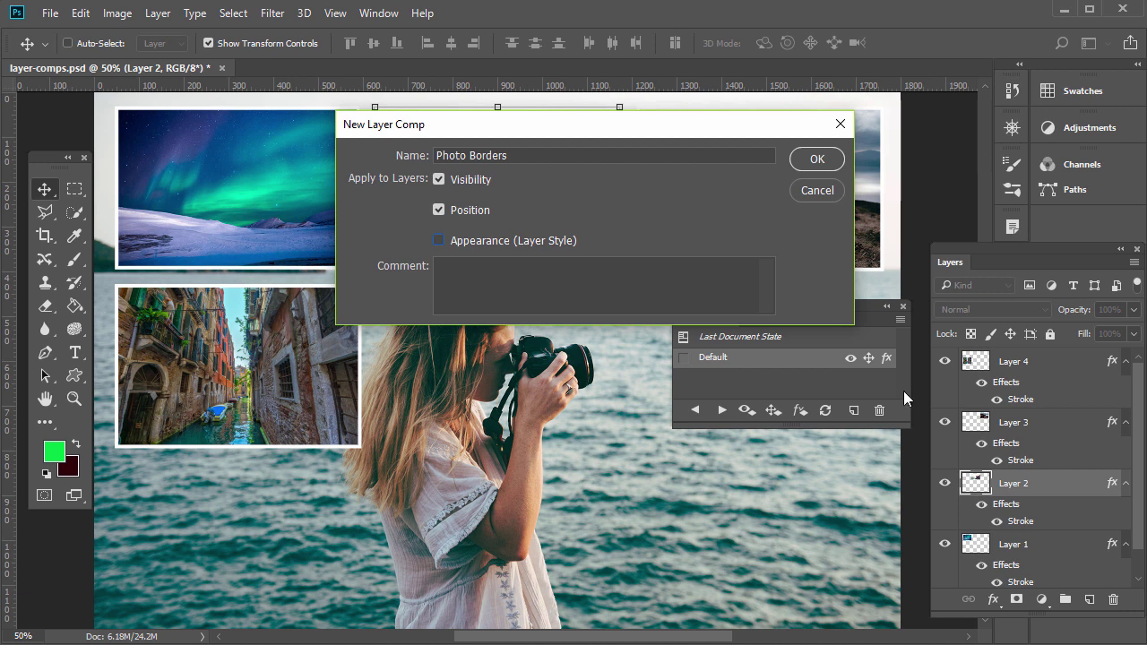
left_click(439, 240)
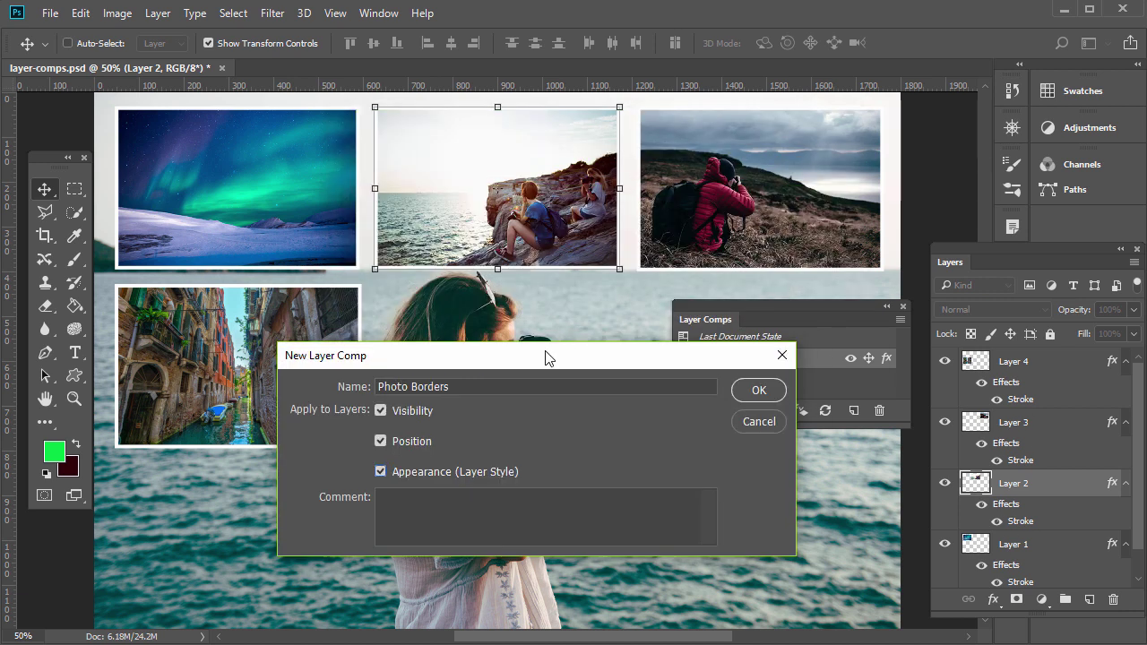
left_click_drag(544, 351, 649, 104)
left_click(868, 139)
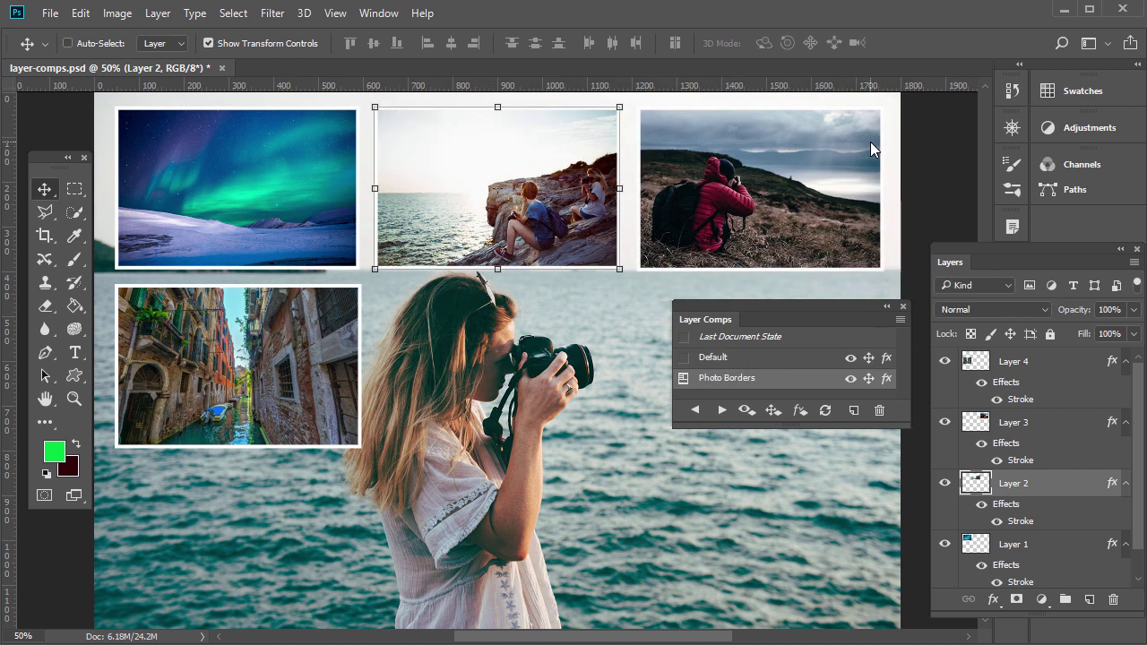
Hide Layers 1 and 4 and shift Layers 2 and 3 to the left.
scroll(944, 553, "down", 1)
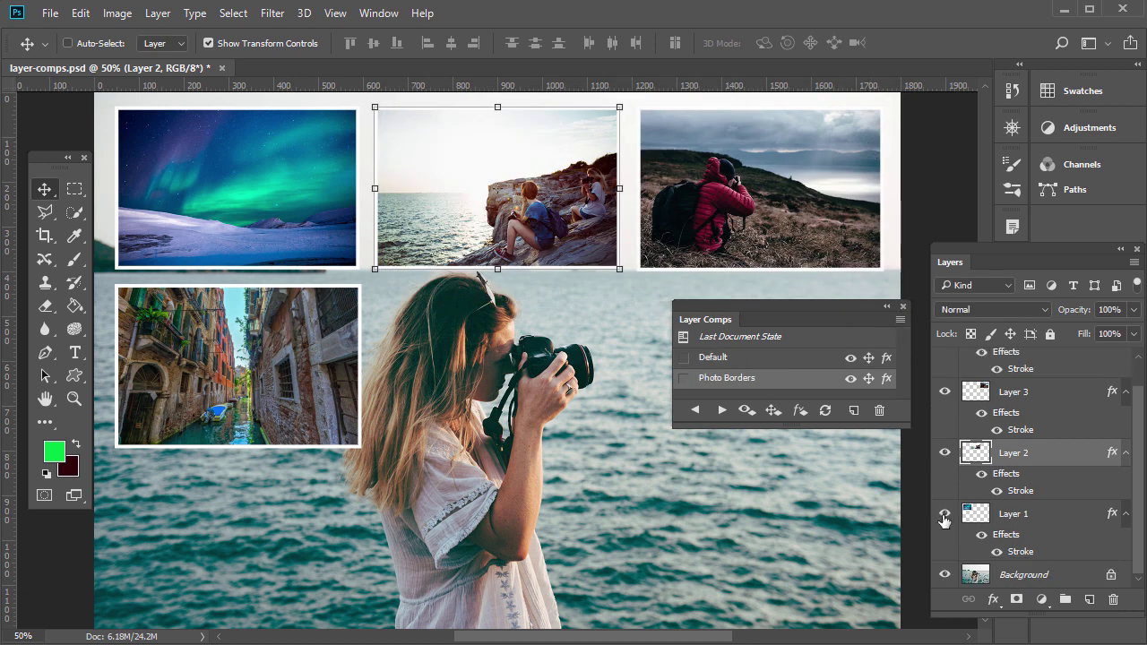
left_click(945, 516)
scroll(947, 402, "up", 1)
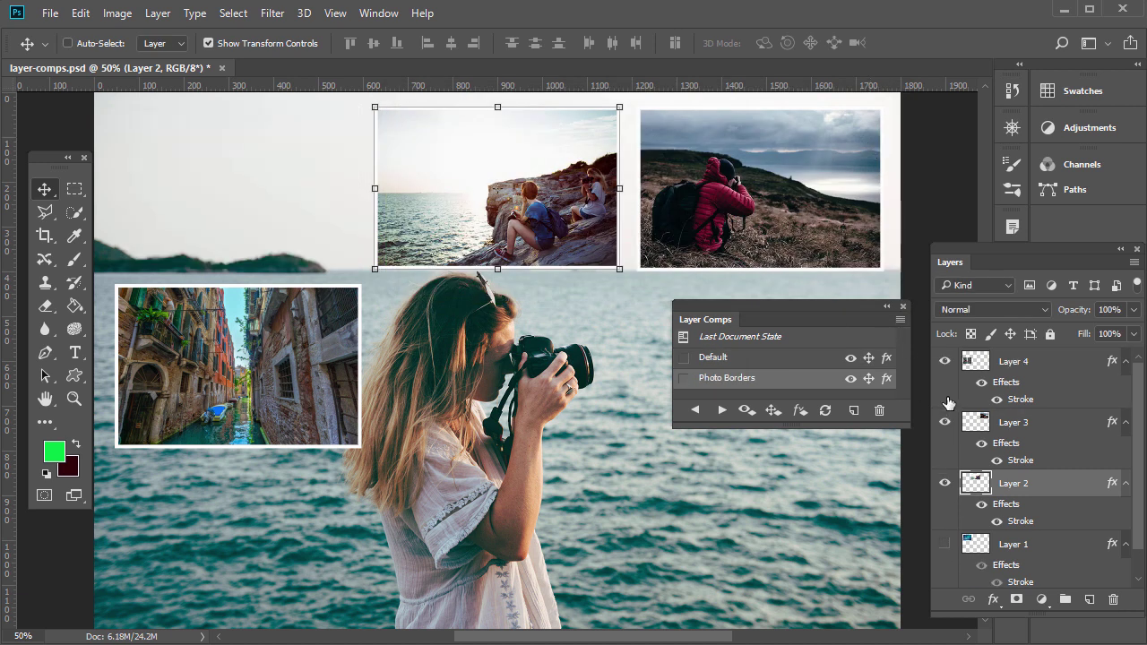
left_click(946, 363)
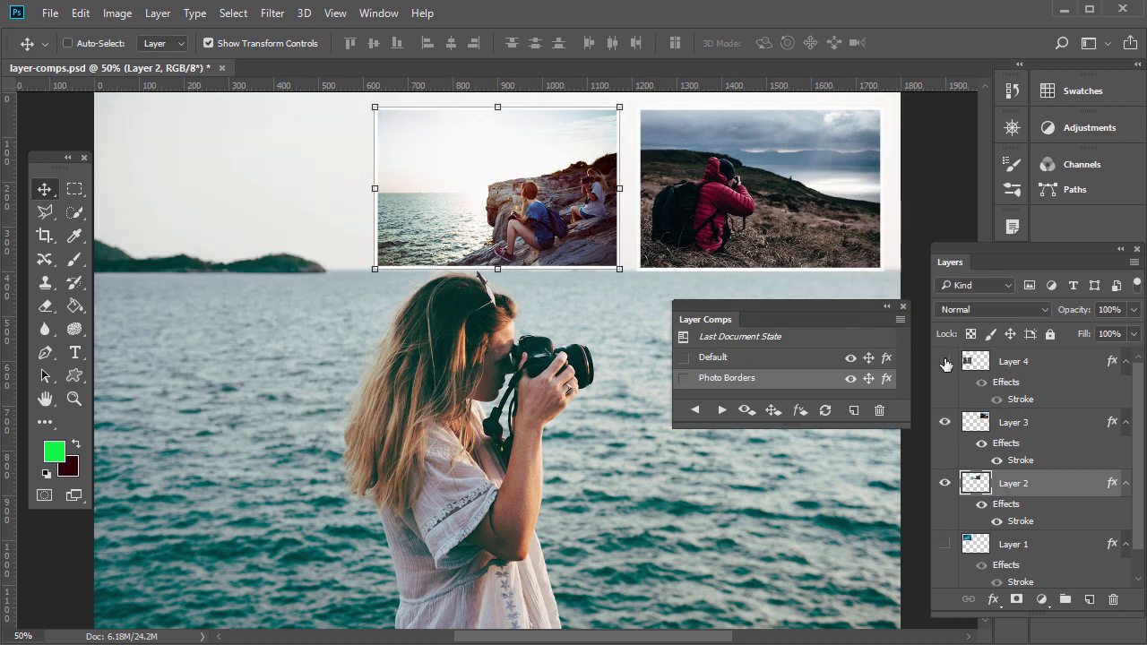
left_click(968, 433)
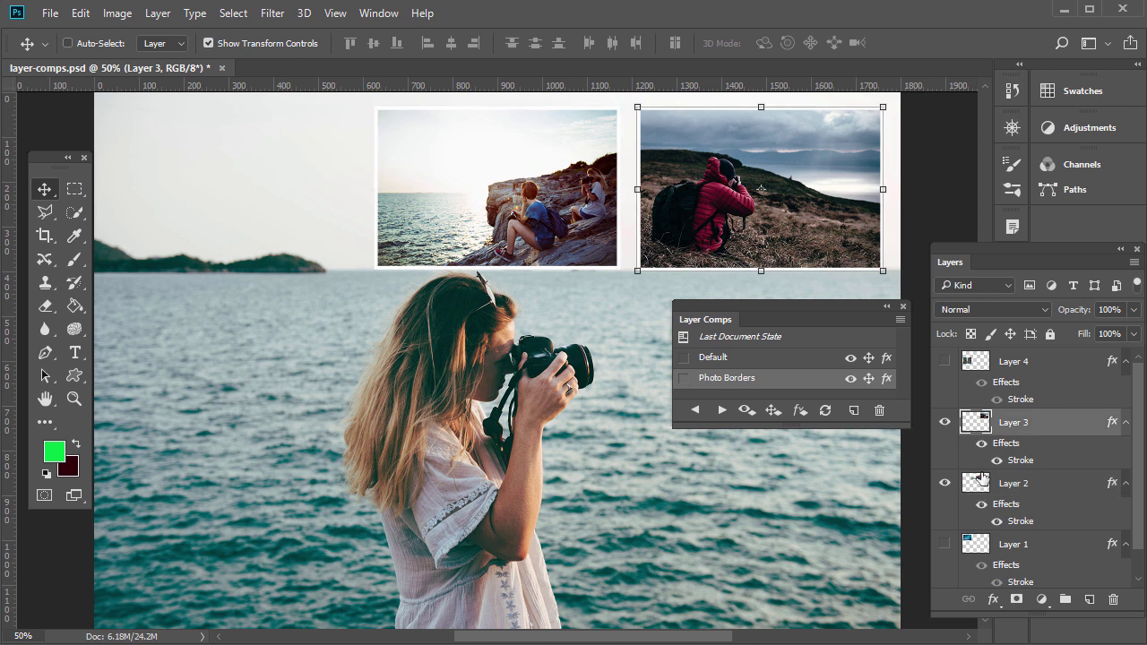
left_click(979, 488, "shift")
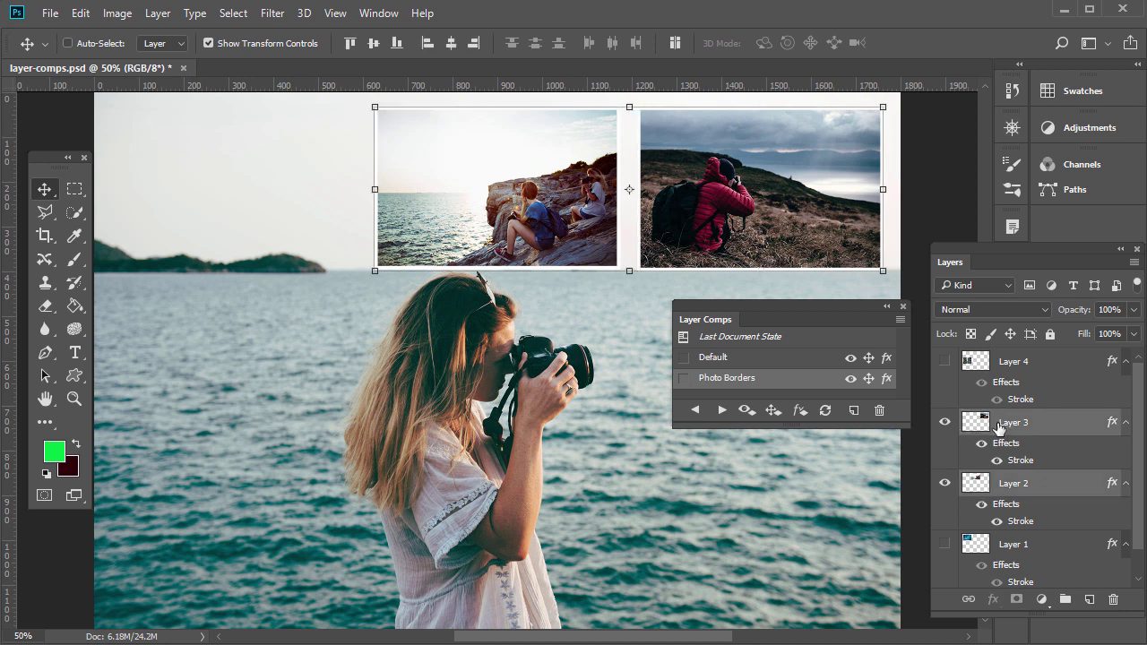
left_click_drag(511, 154, 380, 154)
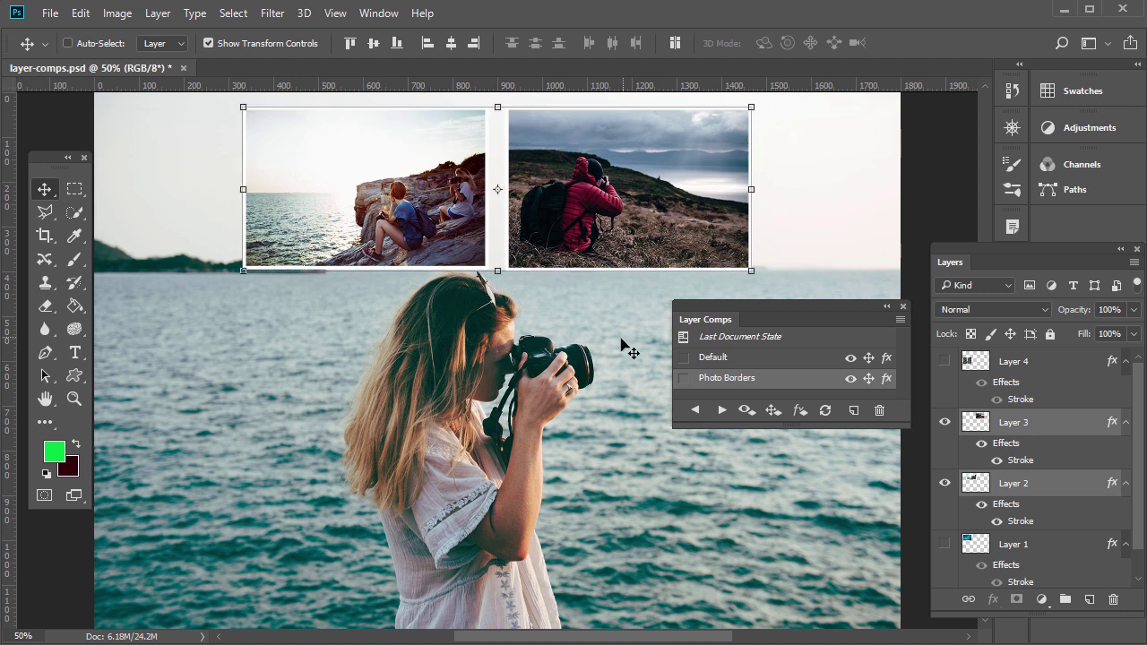
mouse_move(419, 189)
left_mouse_down()
mouse_move(398, 190)
mouse_move(409, 189)
left_mouse_up()
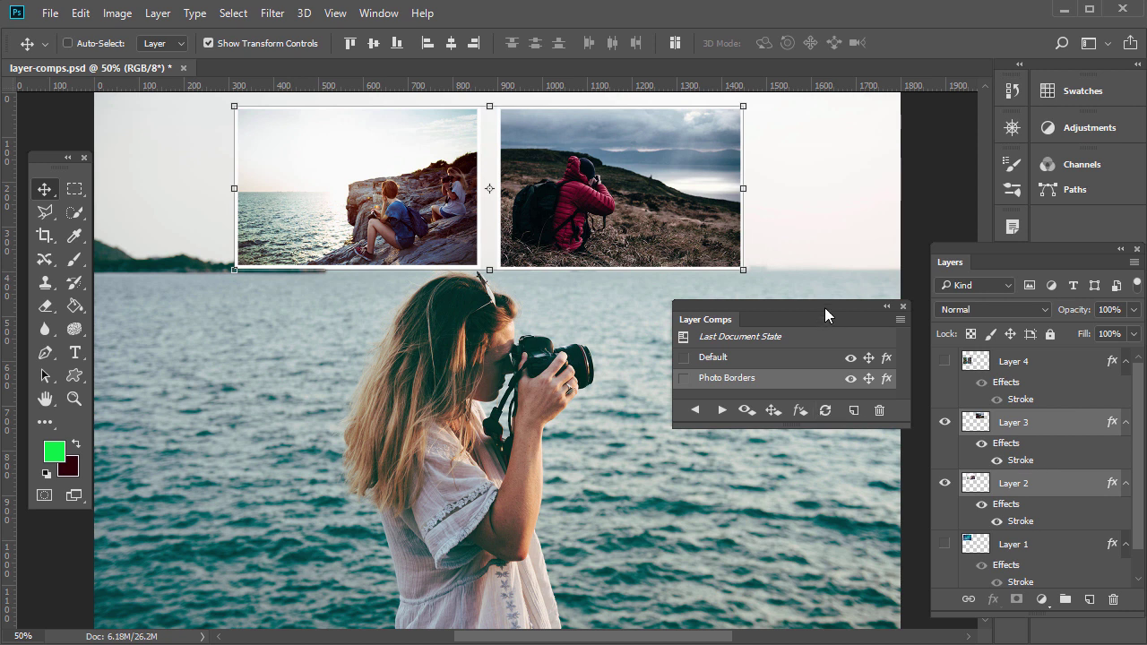
Save this layout as a new layer comp named 'Simple Three Photos'.
left_click_drag(825, 310, 793, 229)
left_click_drag(879, 349, 893, 403)
left_click(834, 386)
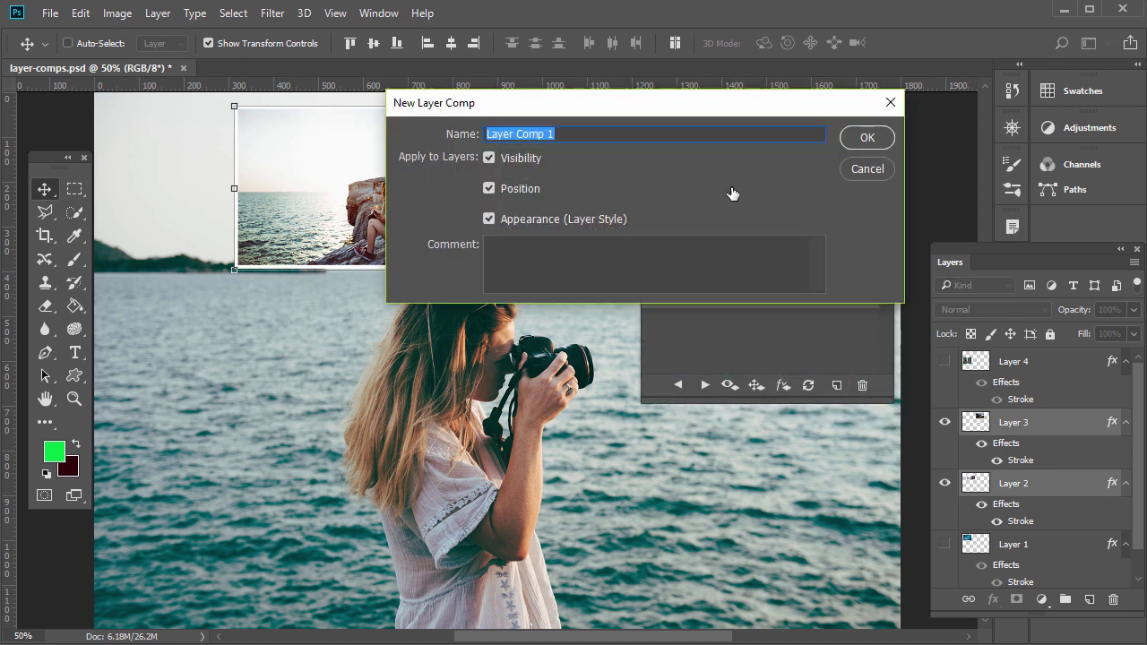
type("Simple Three Photos")
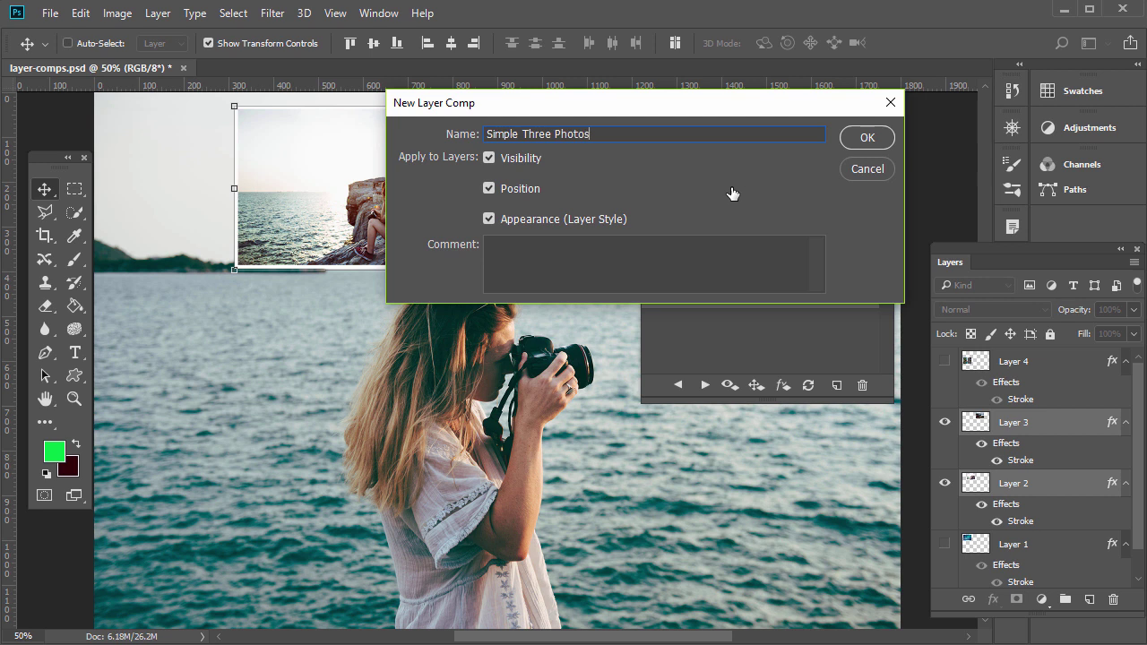
left_click(868, 141)
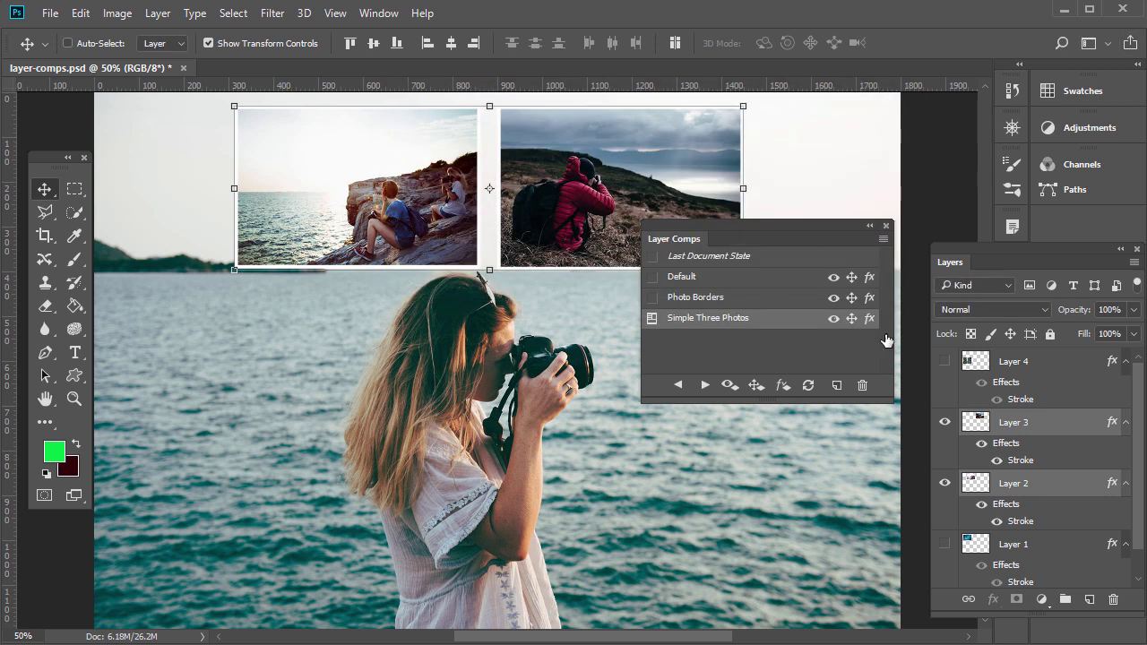
Hide Layers 3 and 2, then type the title TRAVEL PHOTOGRAPHY in black (000000).
left_click(945, 422)
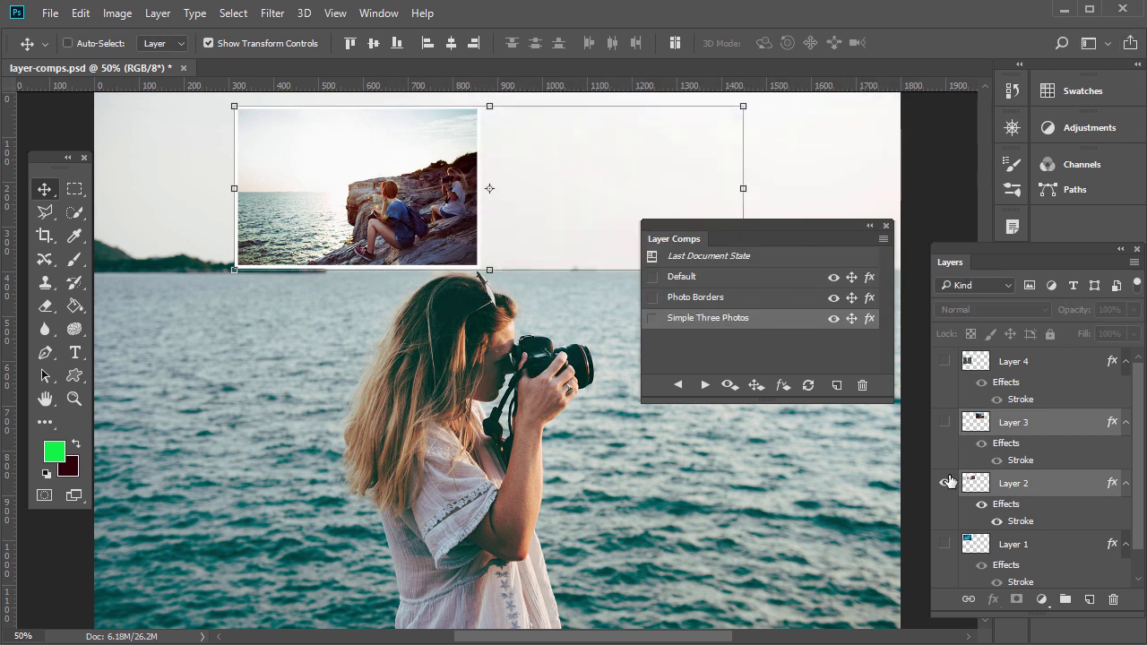
left_click(945, 483)
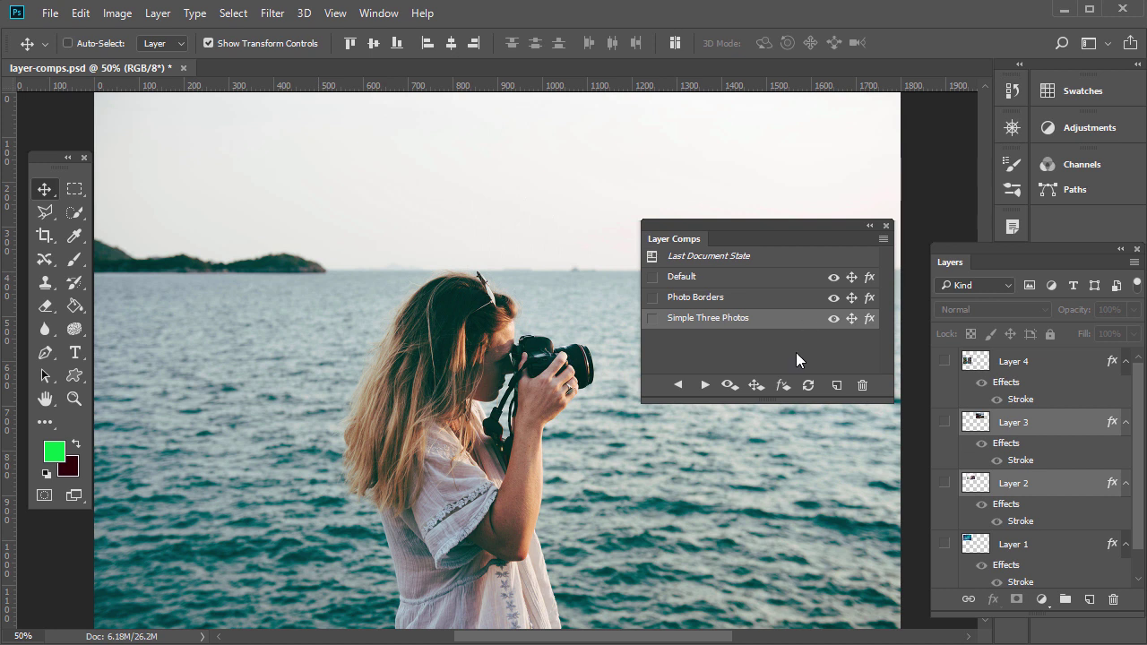
left_click(75, 353)
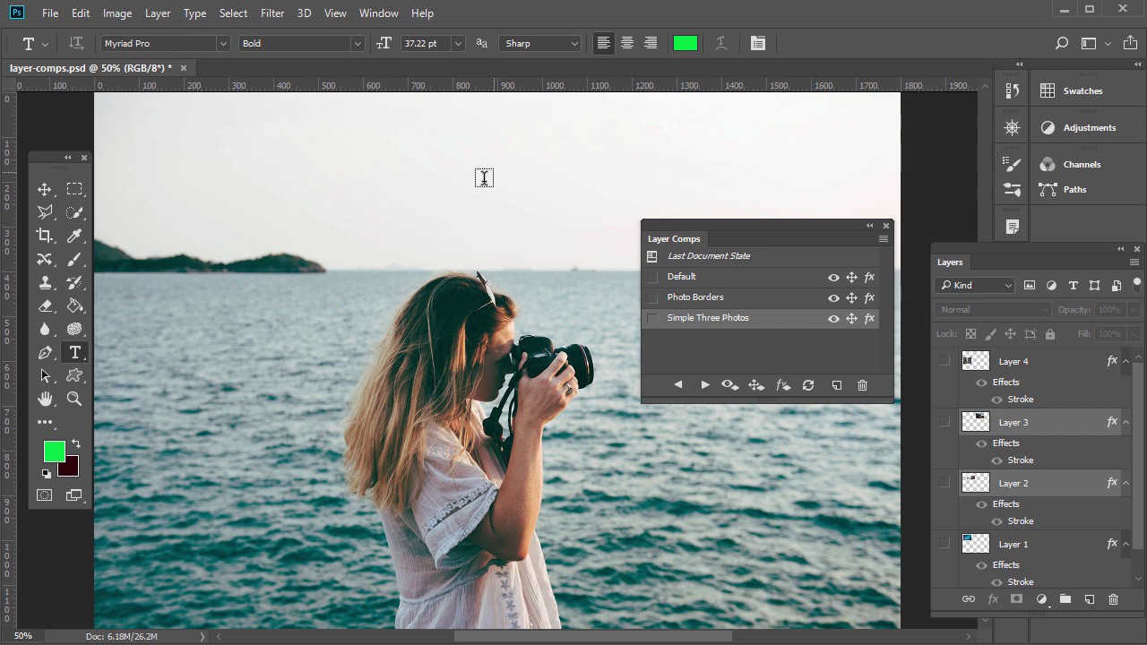
left_click(685, 43)
type("000000")
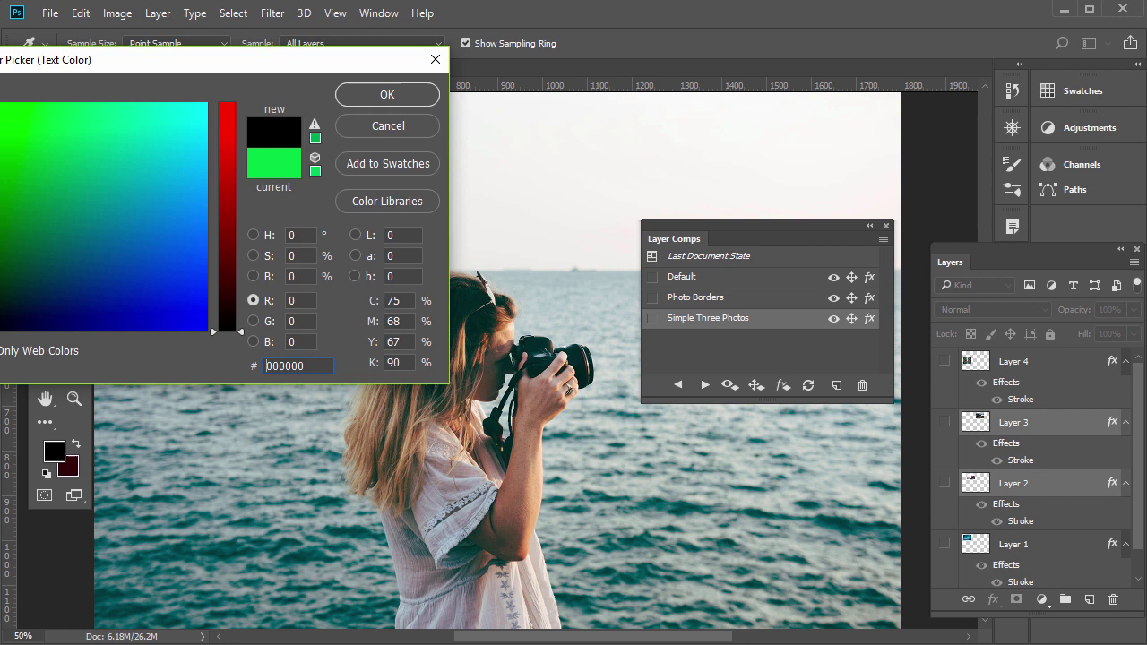
left_click(387, 95)
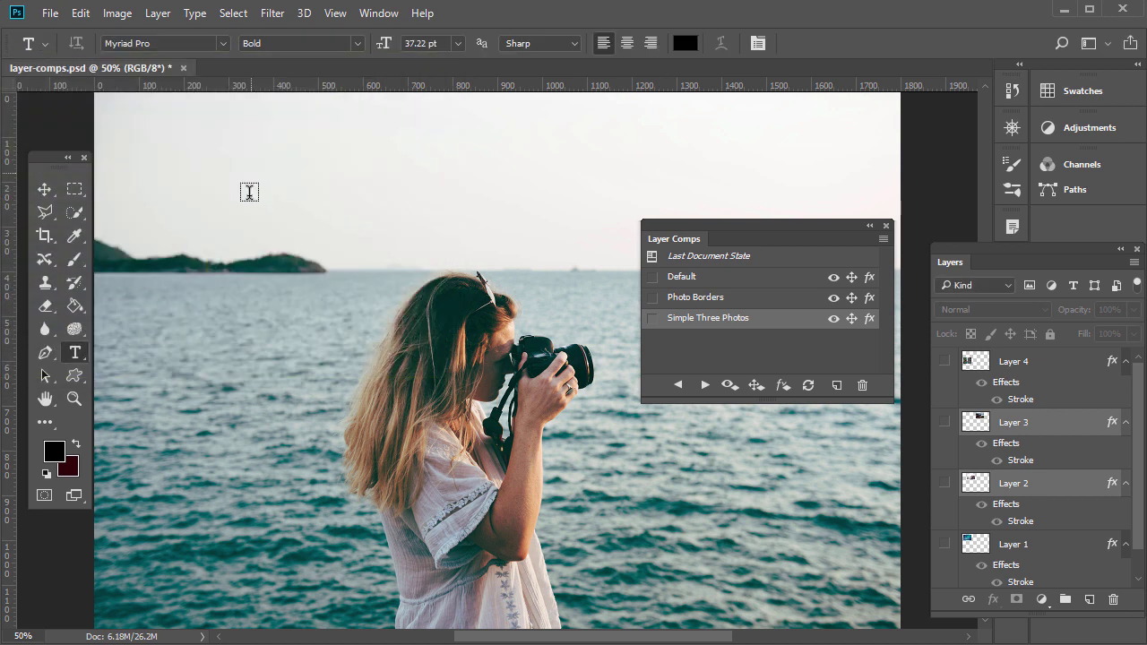
left_click(249, 192)
type("P")
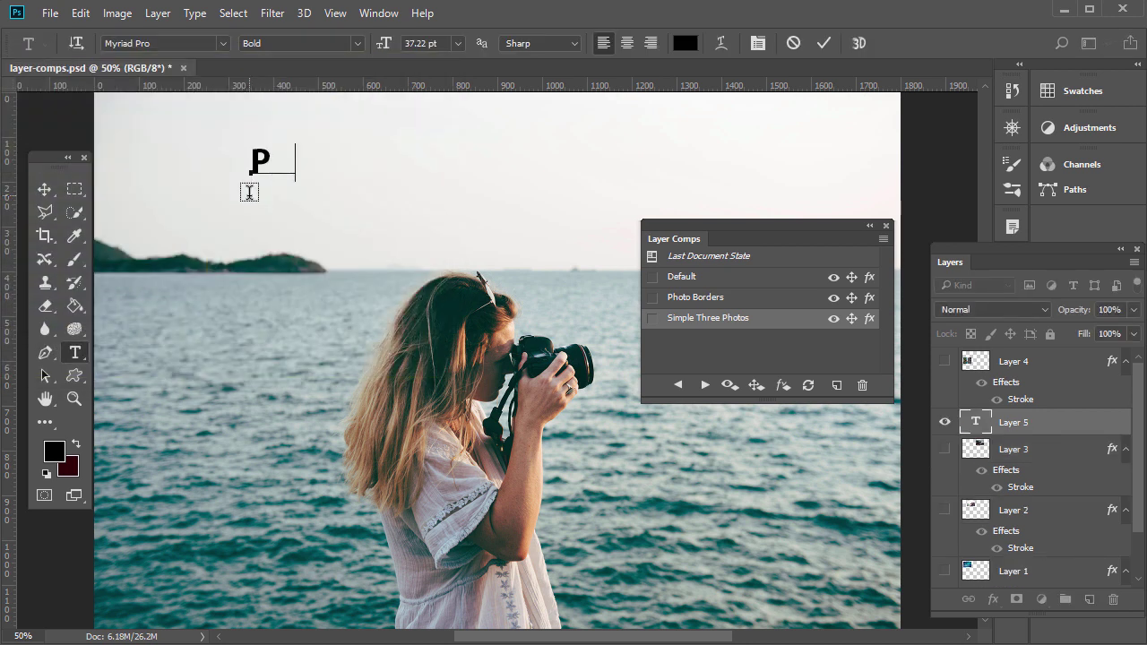
type("HOTOGRAPHY")
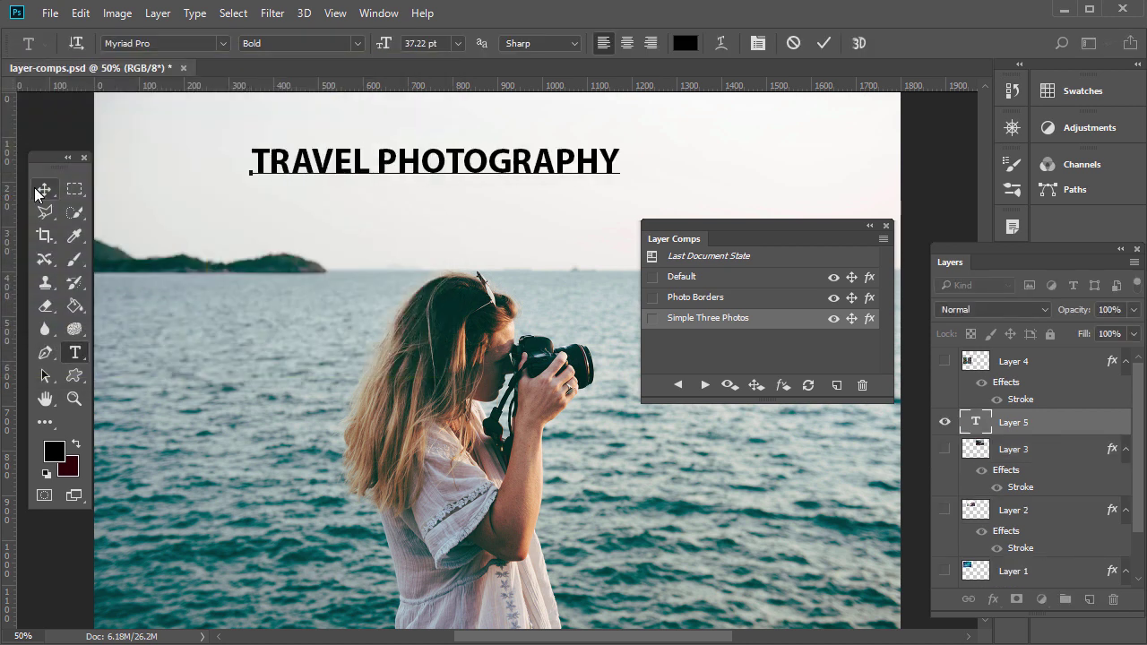
Enlarge the TRAVEL PHOTOGRAPHY title and centre it across the top of the image.
left_click(42, 189)
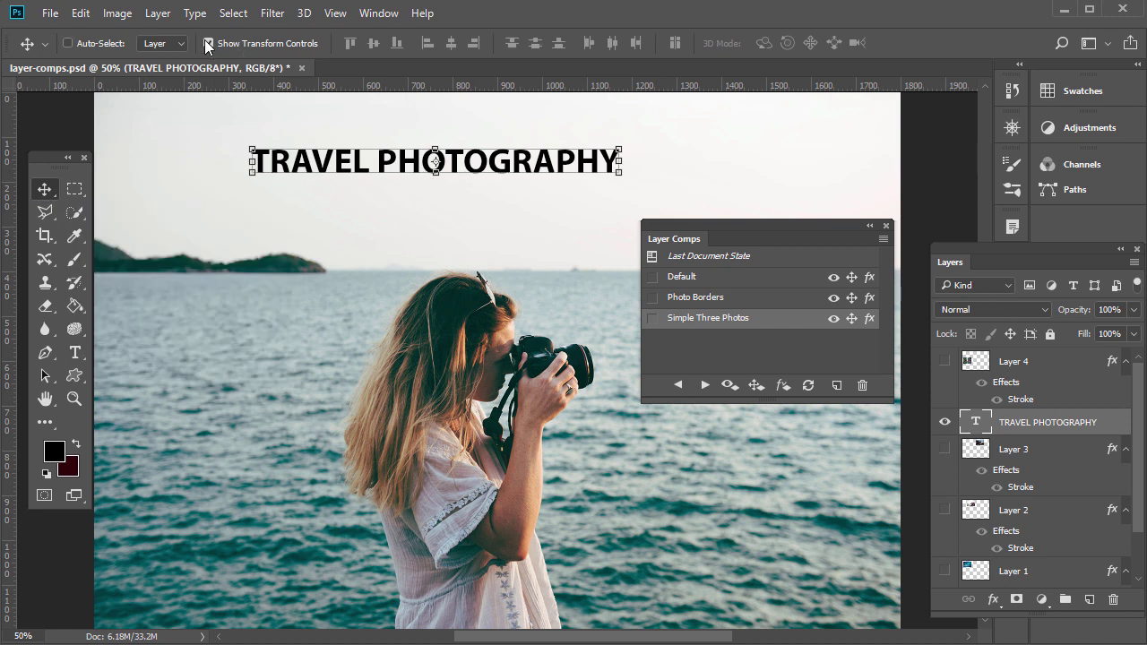
left_click_drag(622, 175, 803, 305)
left_click_drag(251, 200, 124, 217)
left_click_drag(293, 185, 319, 166)
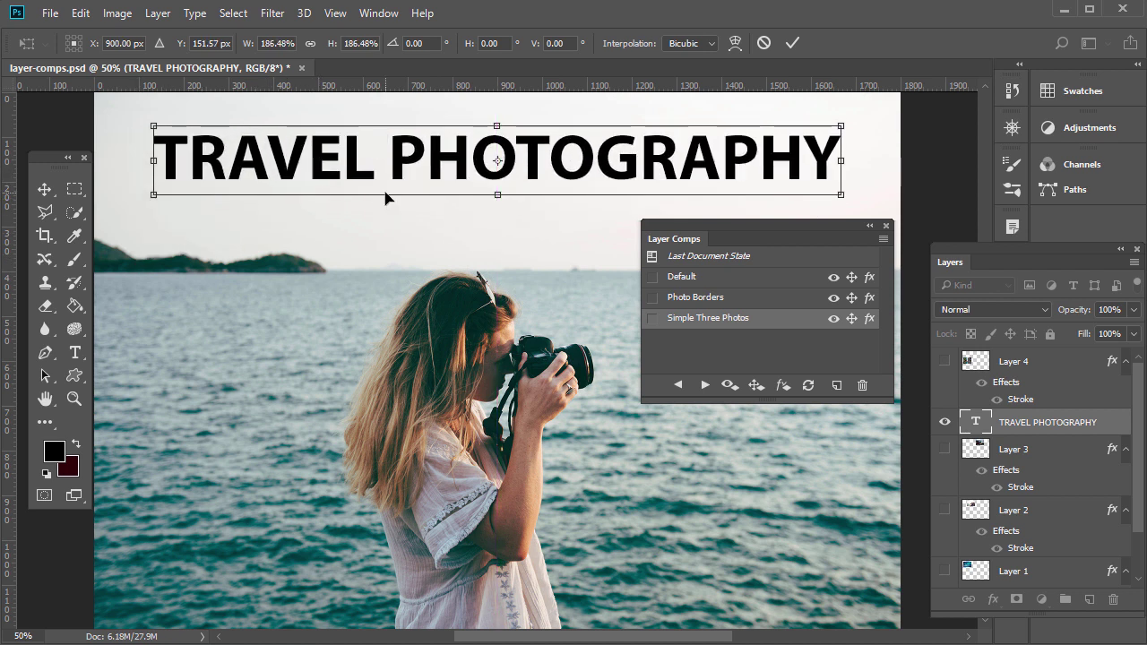
key("Return")
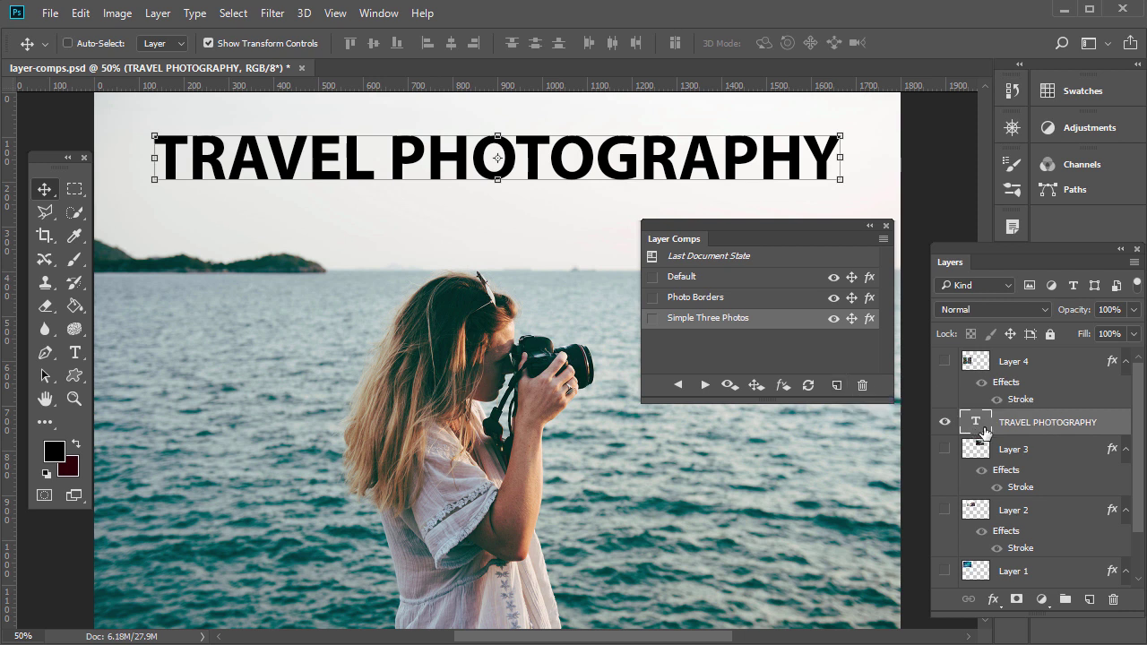
Save the title-only look as a new layer comp named 'Simple Title'.
left_click(836, 385)
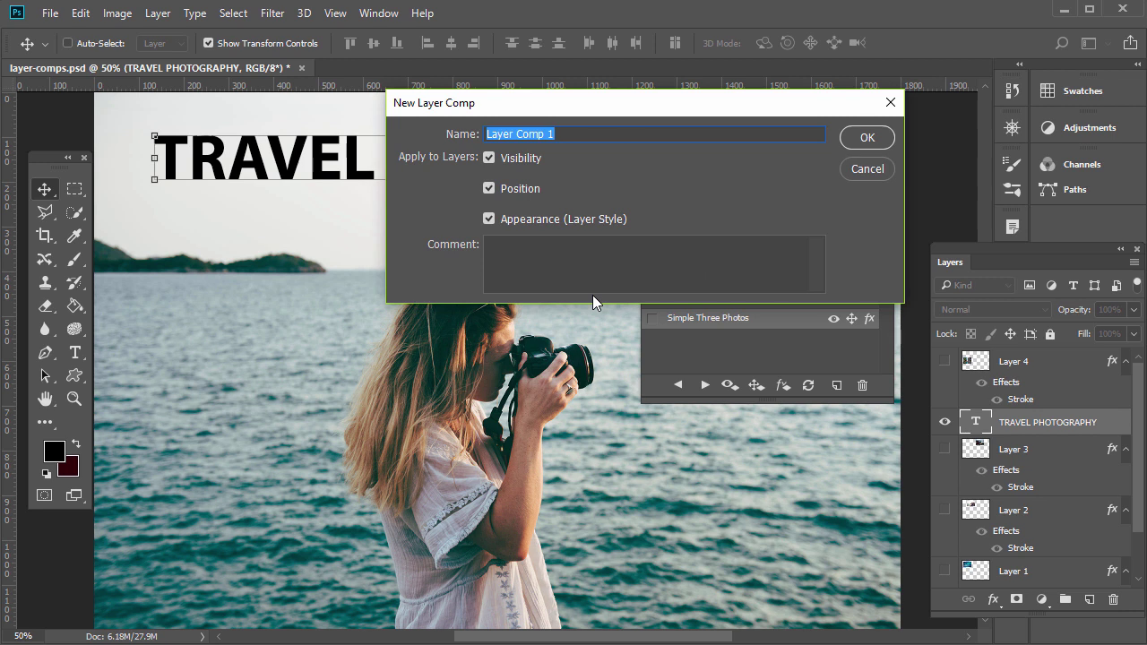
type("Simple Title")
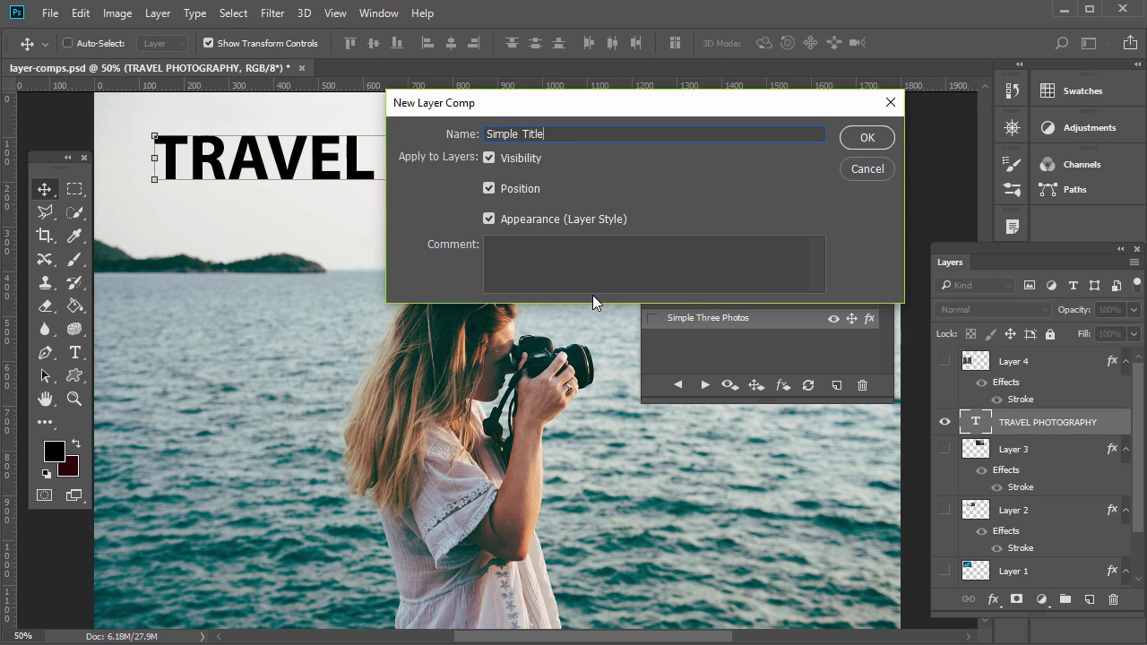
left_click(862, 134)
Preview each layer comp in turn, finishing with Default reapplied.
left_click(651, 278)
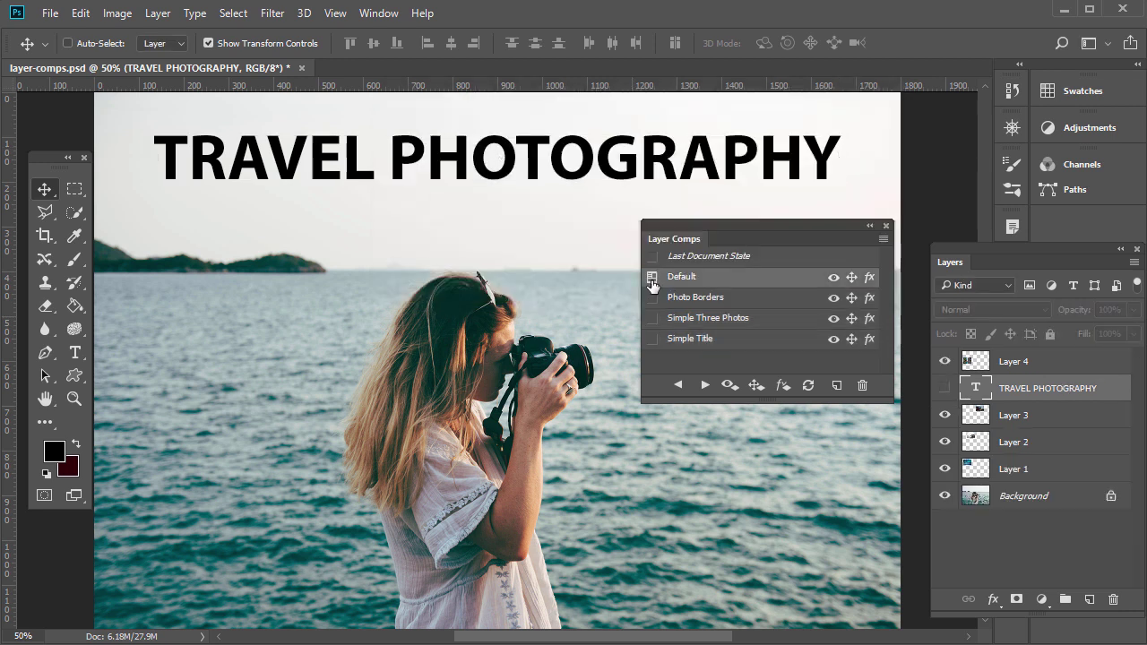
left_click_drag(737, 231, 759, 441)
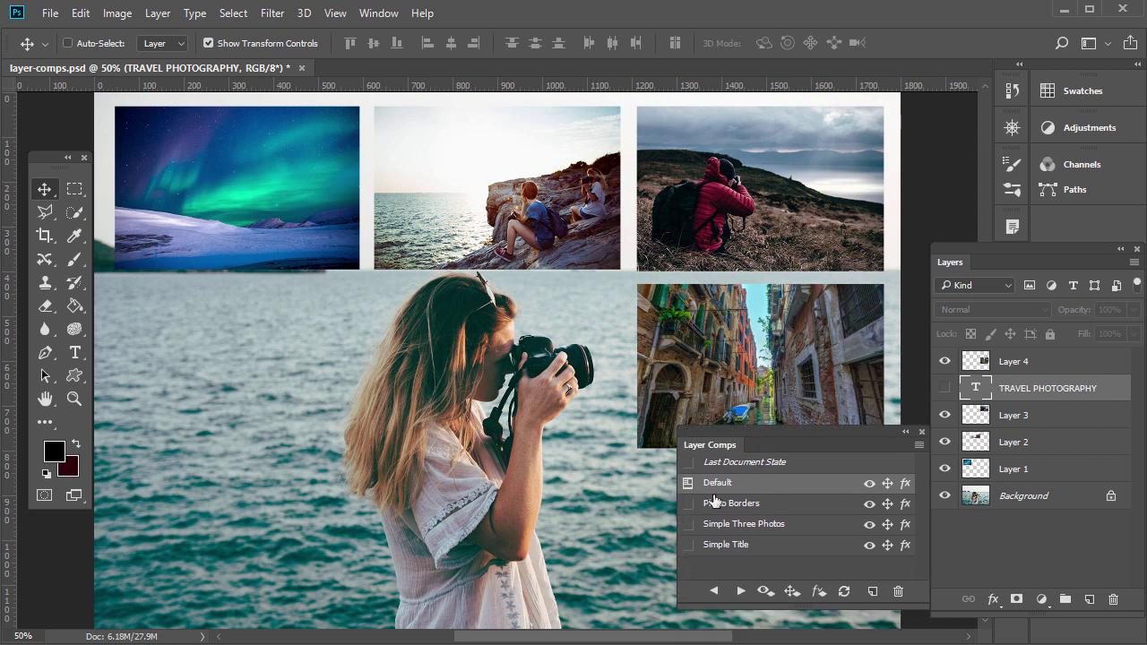
left_click(688, 505)
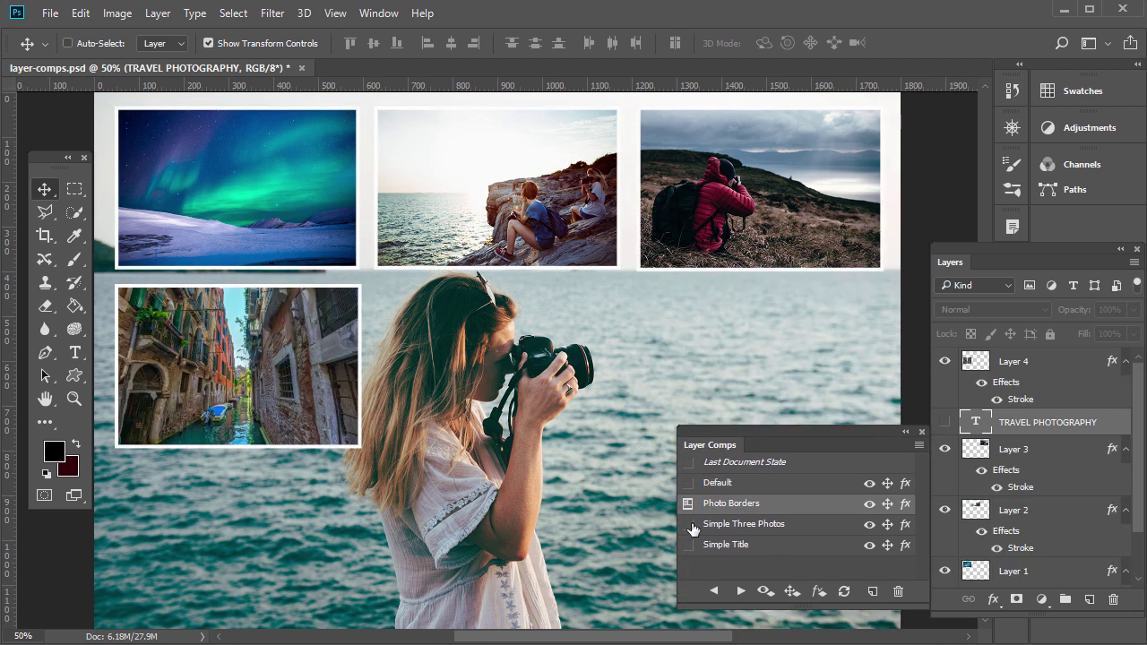
left_click(688, 526)
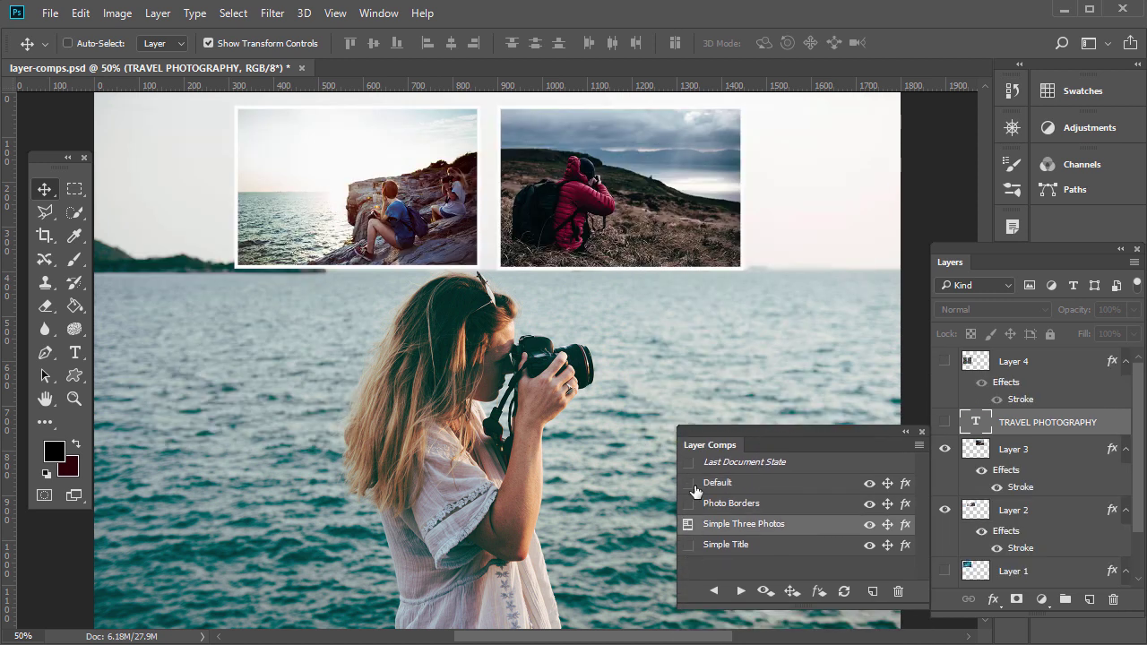
left_click(688, 545)
left_click(688, 484)
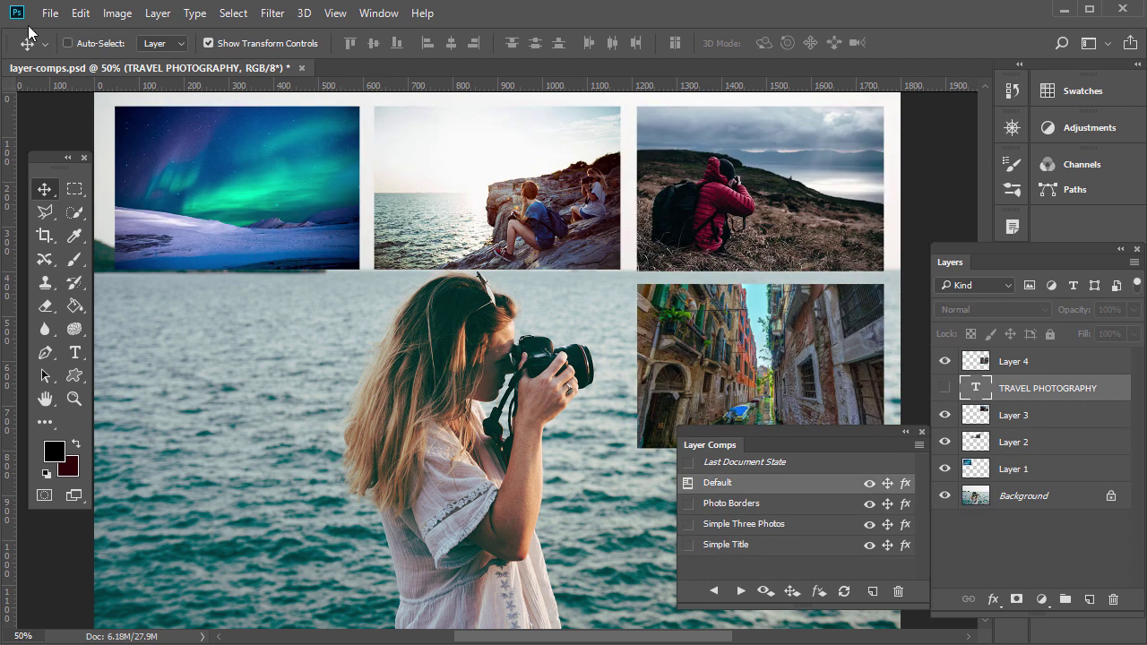
Save the Photoshop collage as a new file, layer-comps-added.psd, confirming the PSD format options.
left_click(50, 12)
left_click(92, 208)
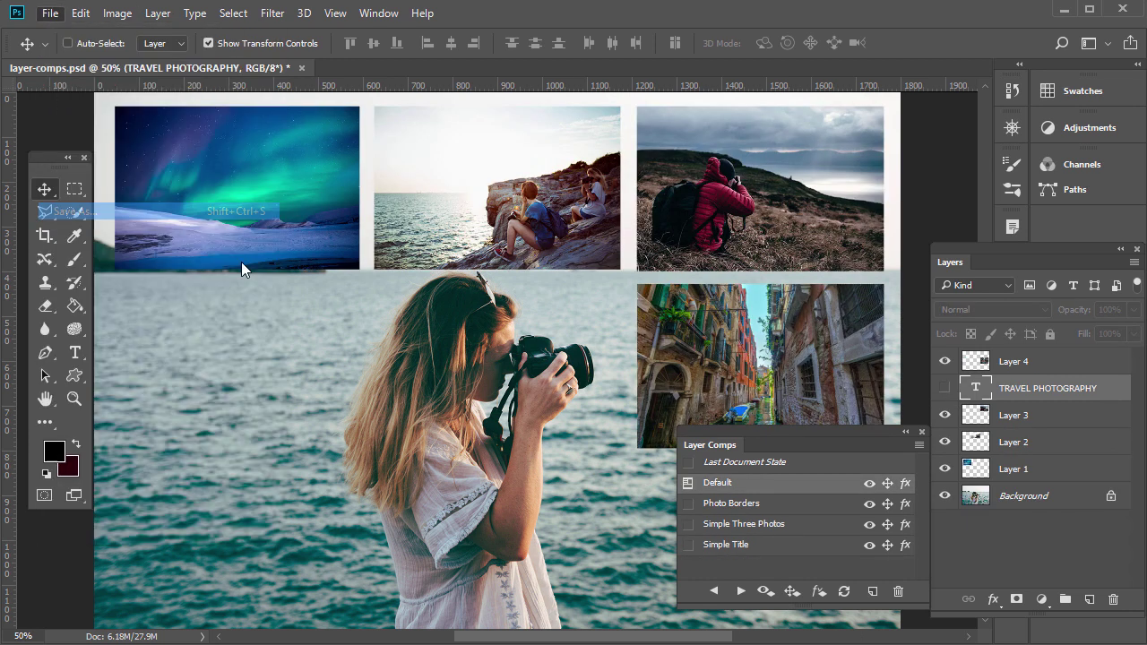
left_click(88, 329)
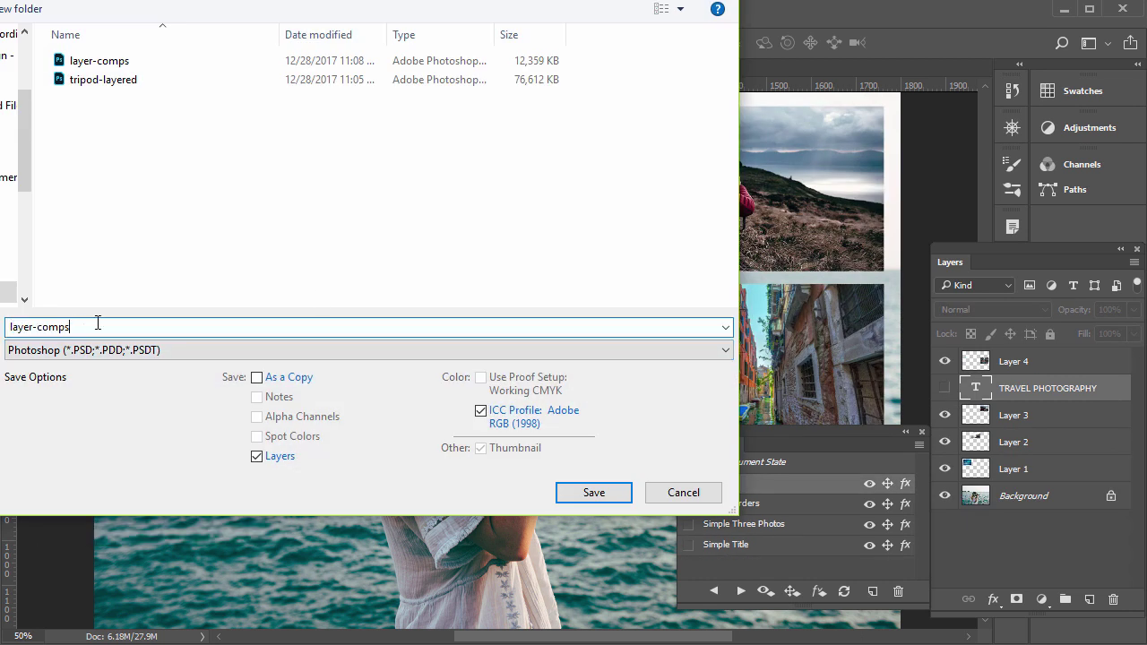
type("-added")
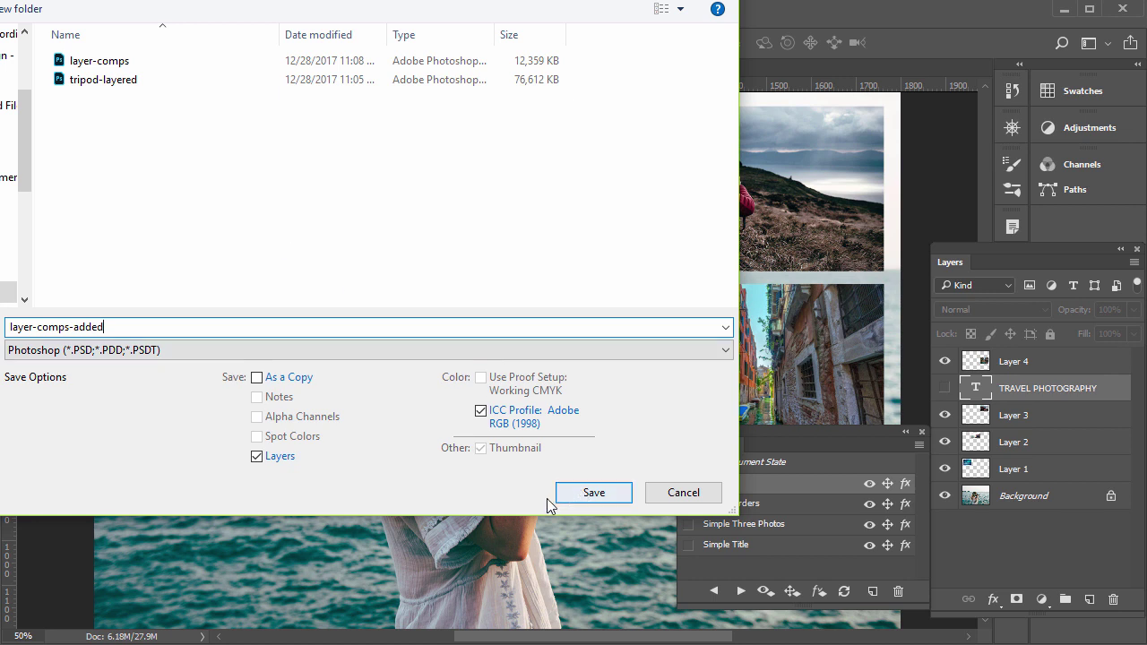
left_click(581, 497)
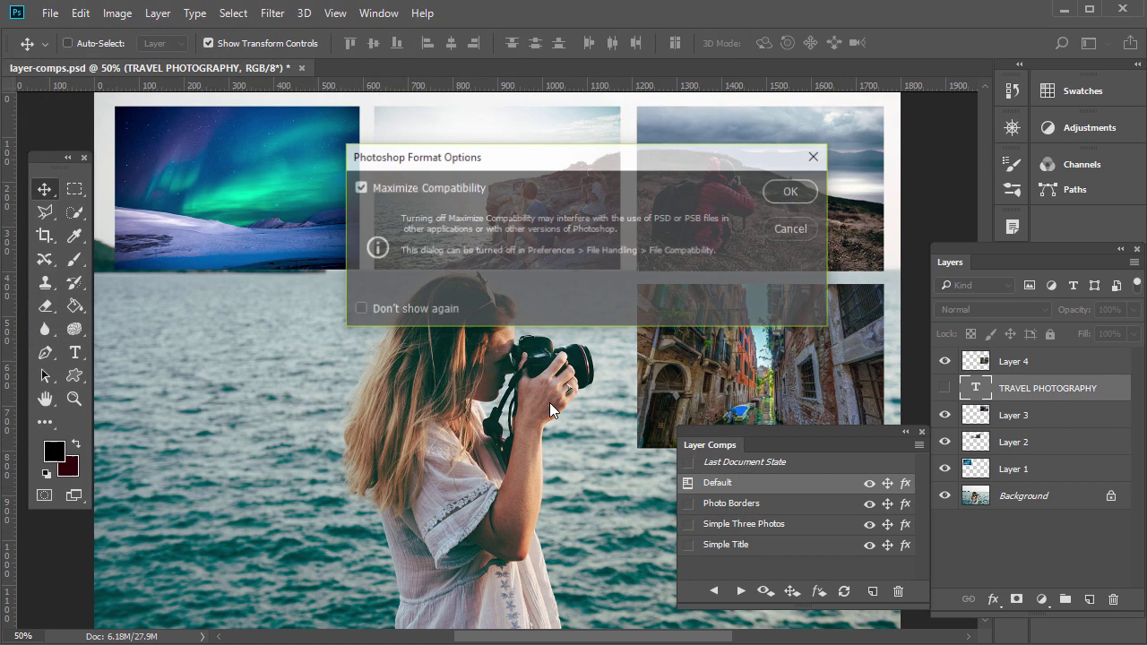
left_click(786, 192)
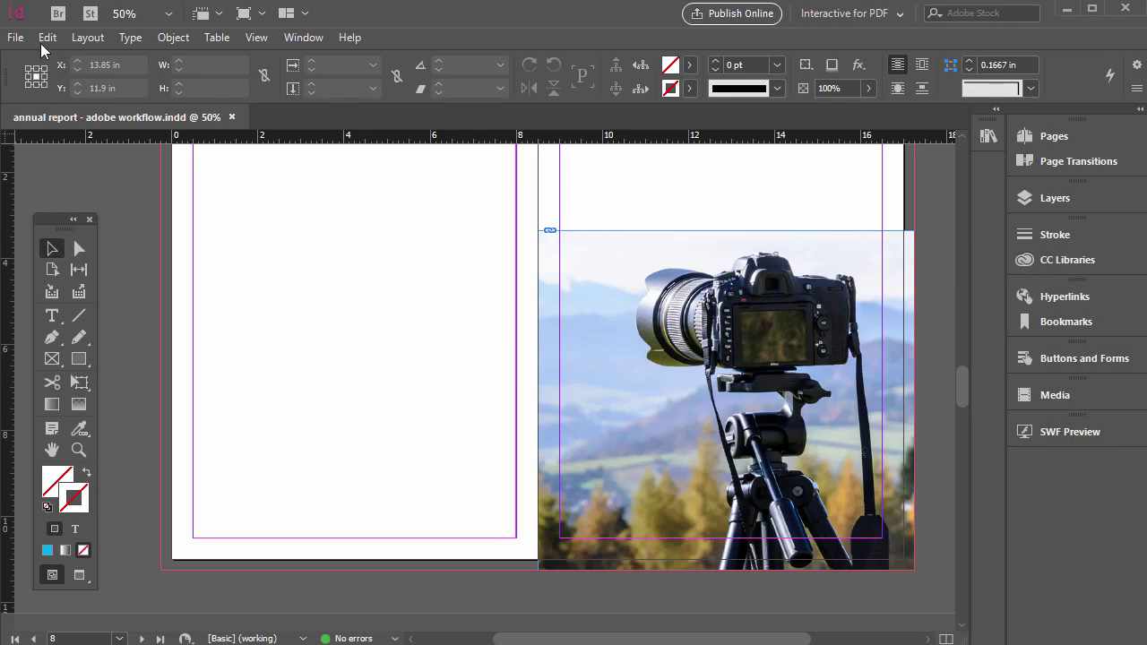
Bring up InDesign's Place dialog to import layer-comps-added.psd with Show Import Options.
left_click(16, 37)
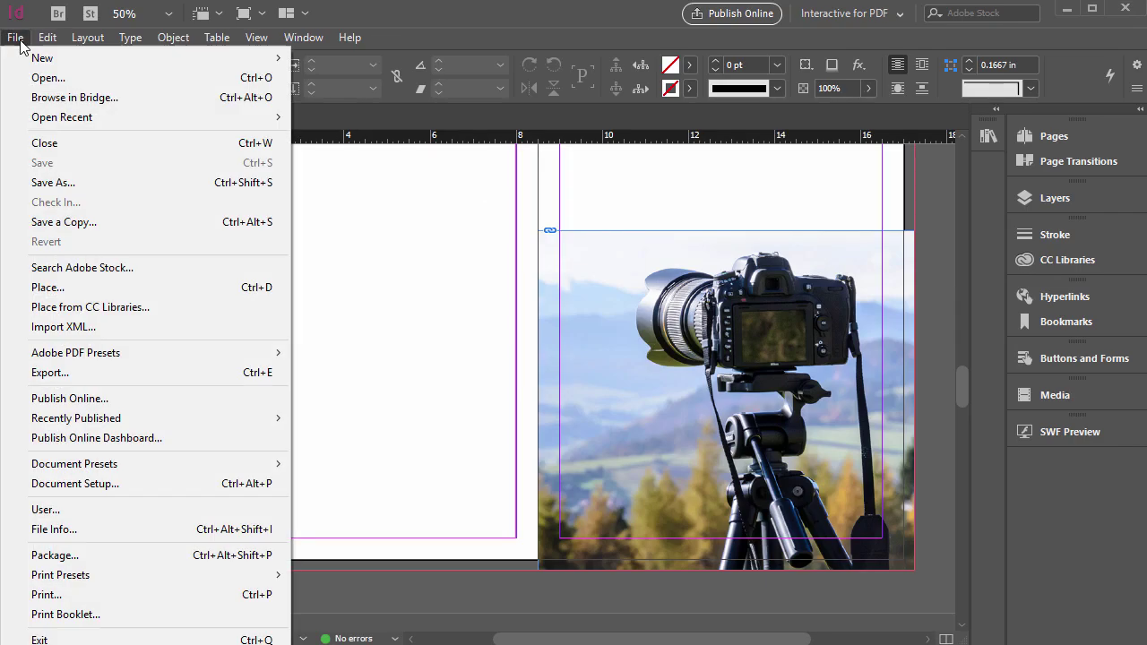
left_click(82, 287)
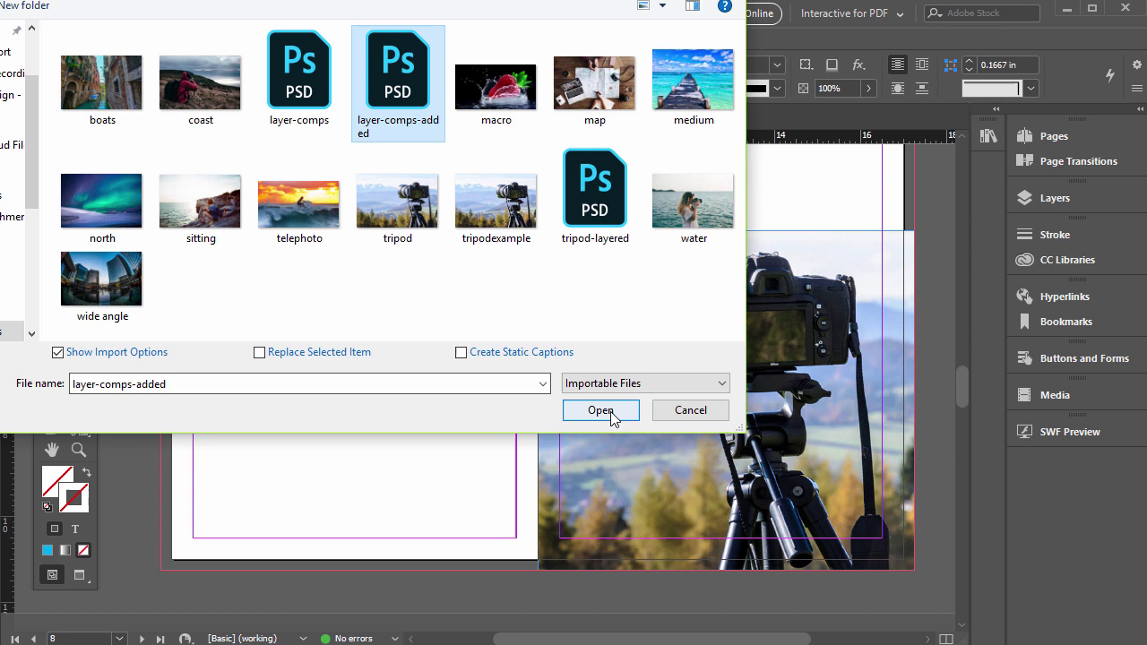
Open layer-comps-added.psd with import options and browse its layer comps, including Photo Borders.
left_click(582, 417)
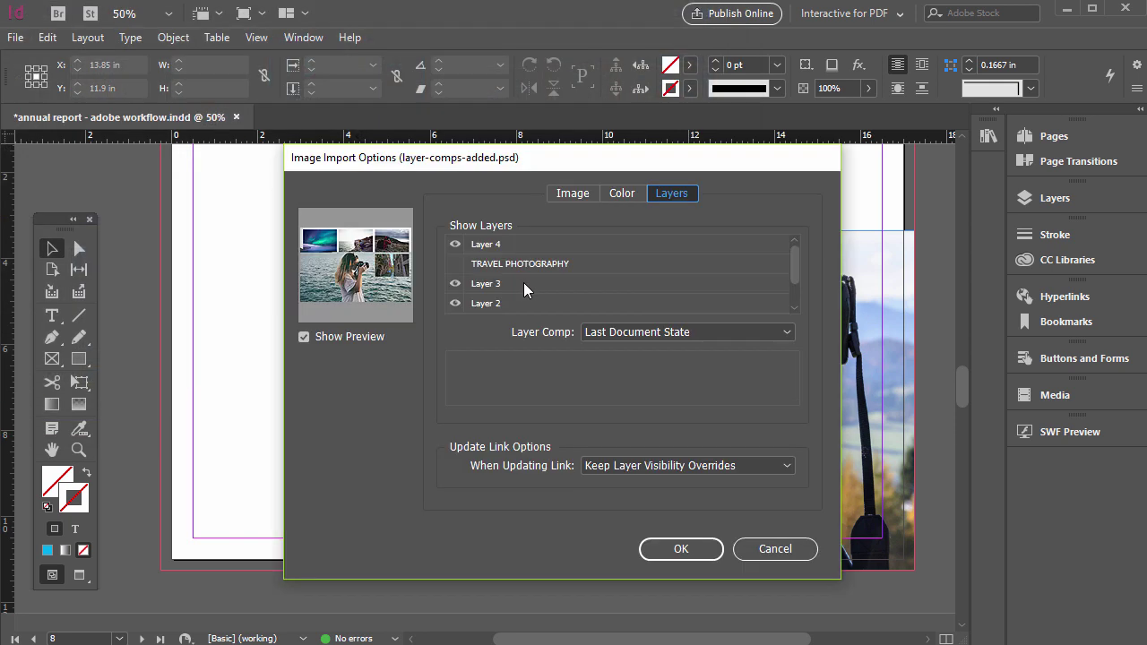
scroll(464, 249, "down", 2)
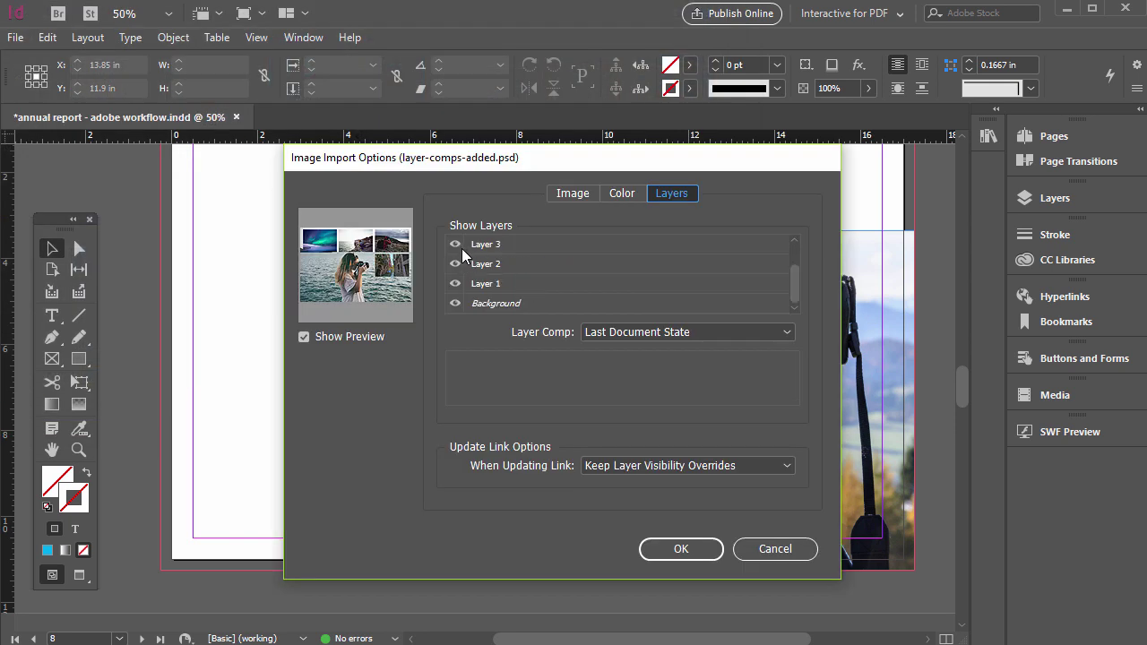
scroll(459, 273, "up", 2)
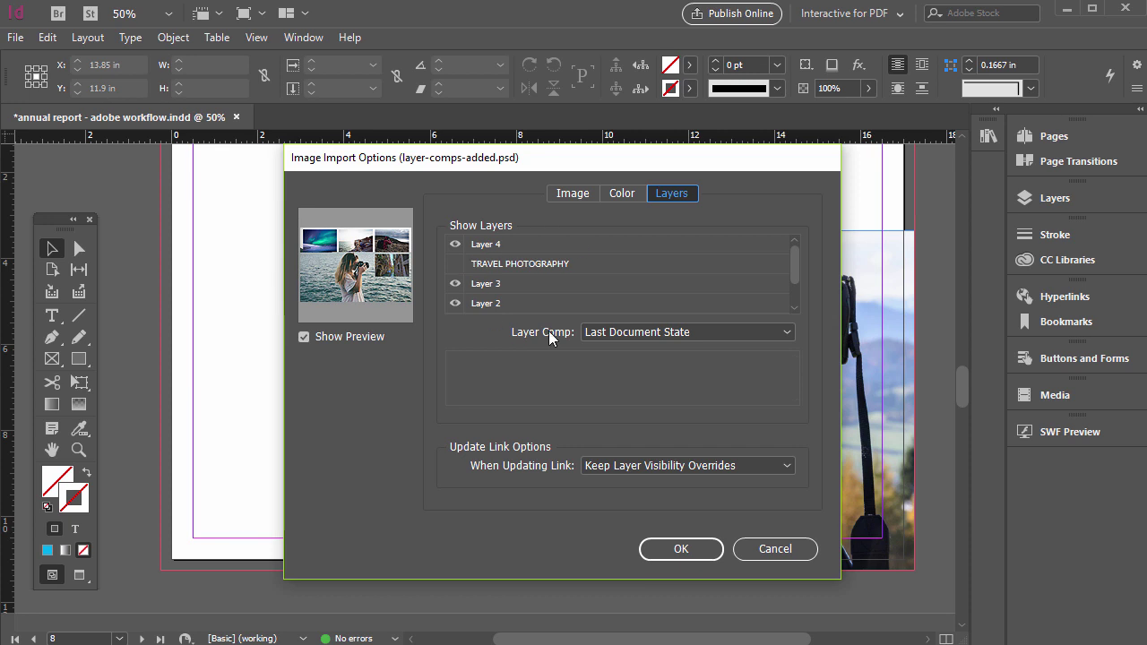
left_click(697, 339)
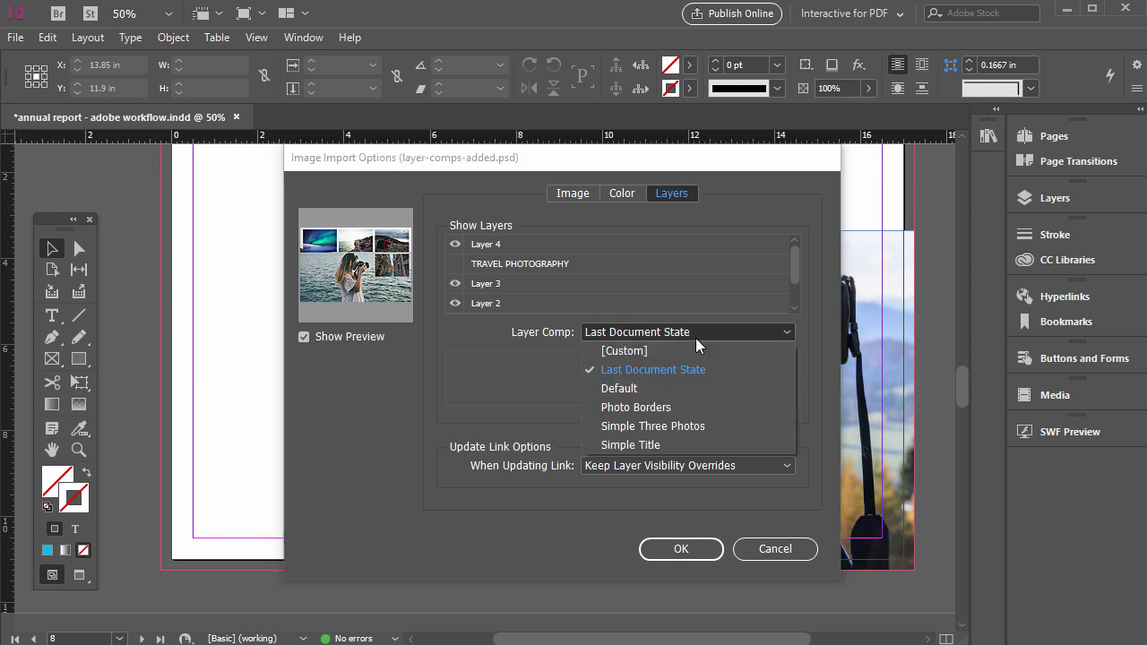
left_click(633, 386)
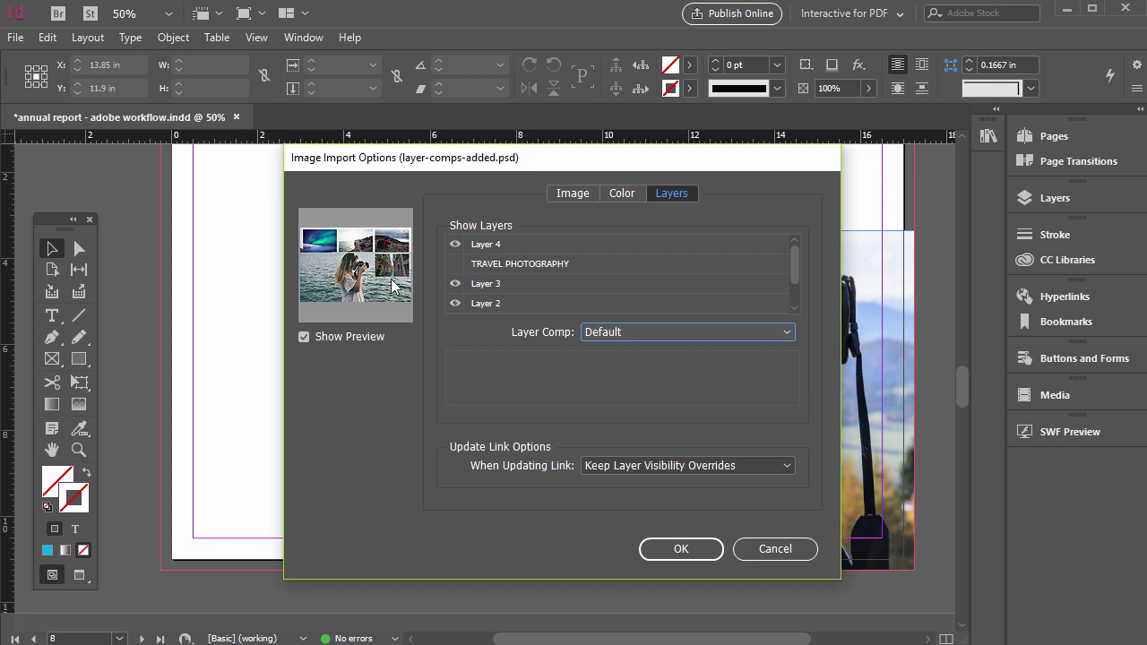
left_click(658, 332)
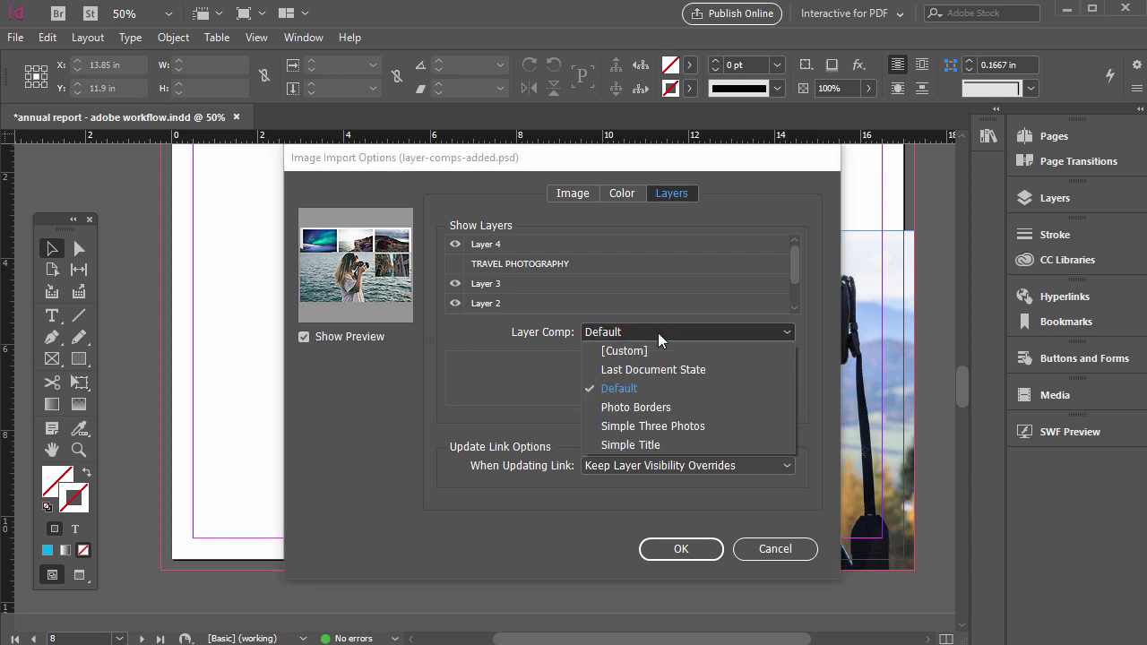
key("Escape")
key("Down")
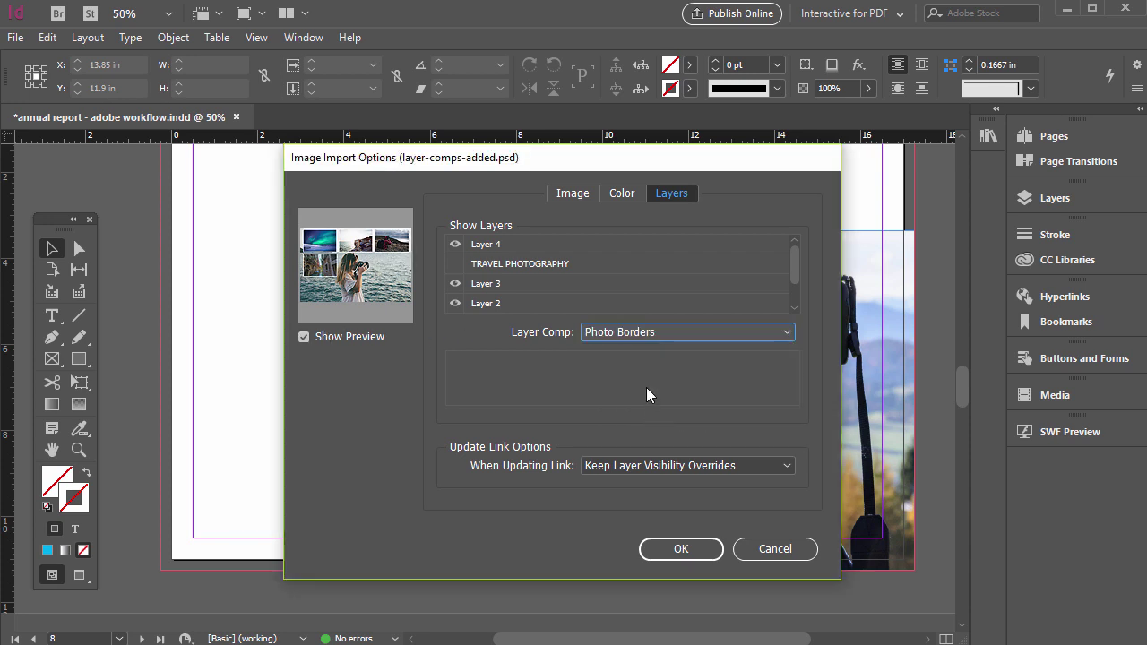
Preview the Simple Three Photos and Simple Title comps, then settle on Default.
left_click(670, 332)
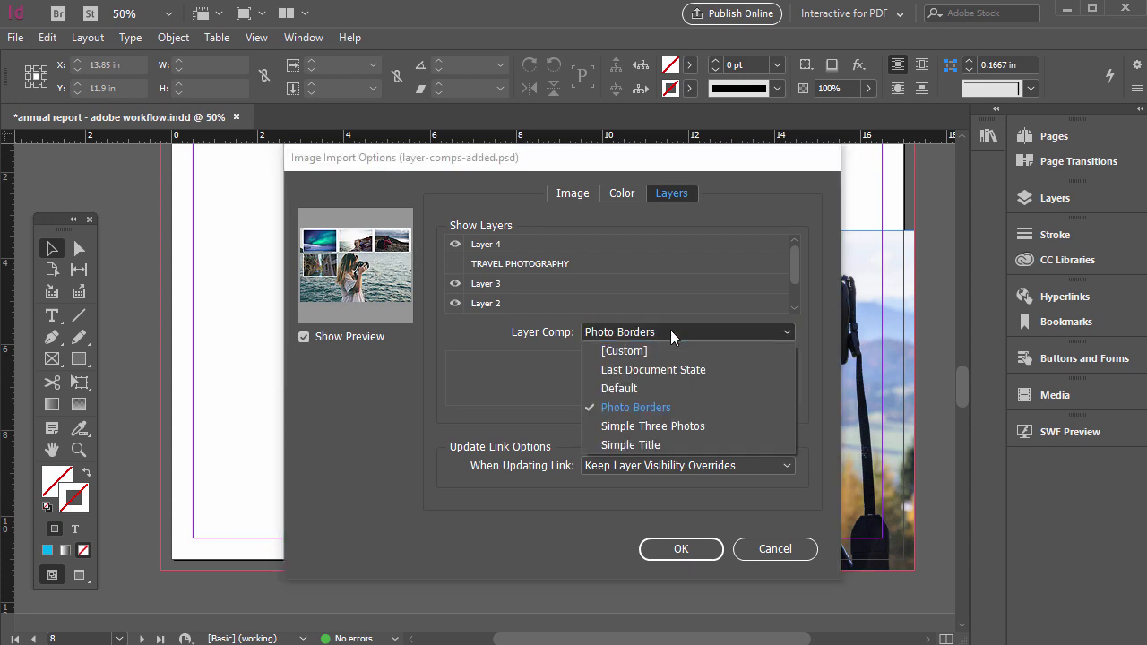
left_click(674, 426)
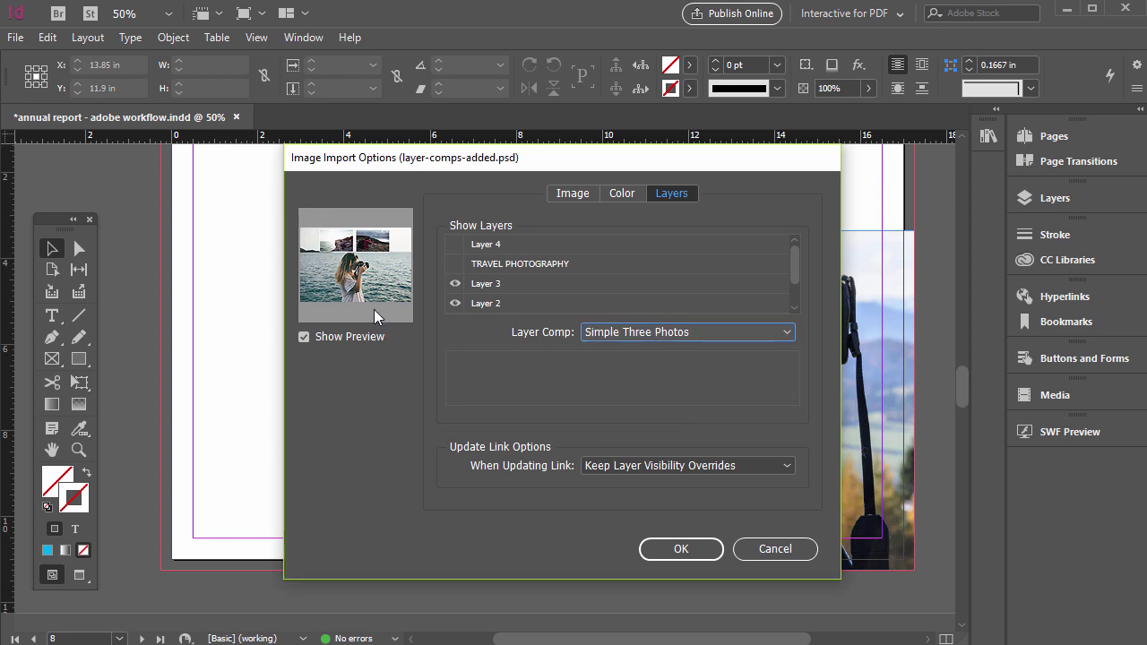
left_click(638, 338)
left_click(630, 441)
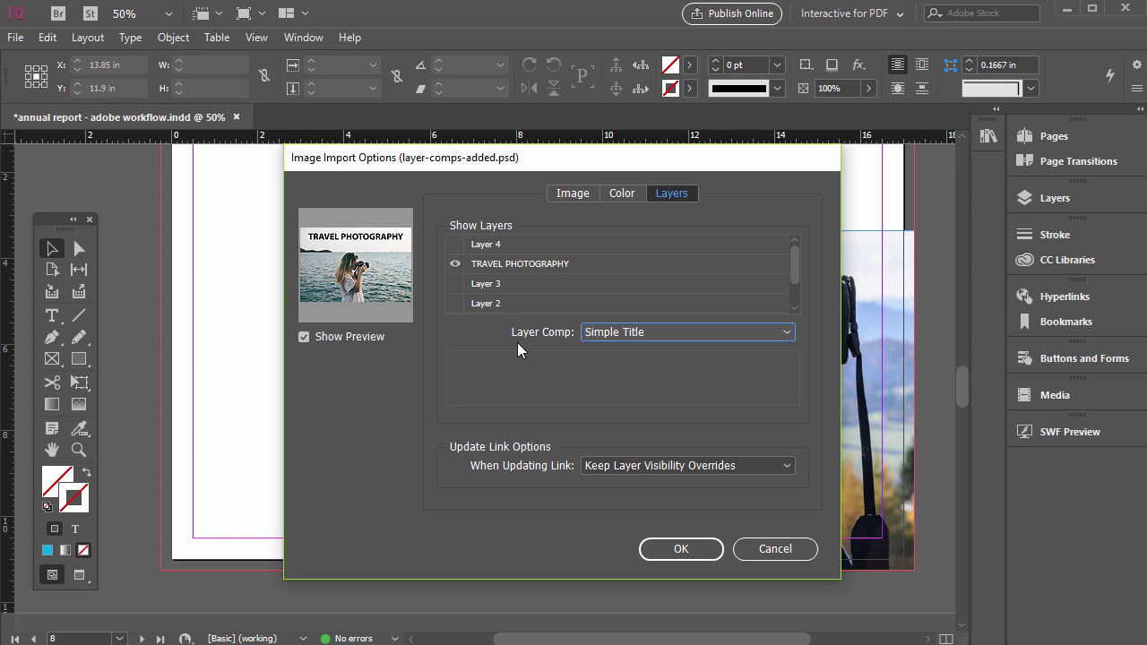
left_click(668, 335)
left_click(635, 388)
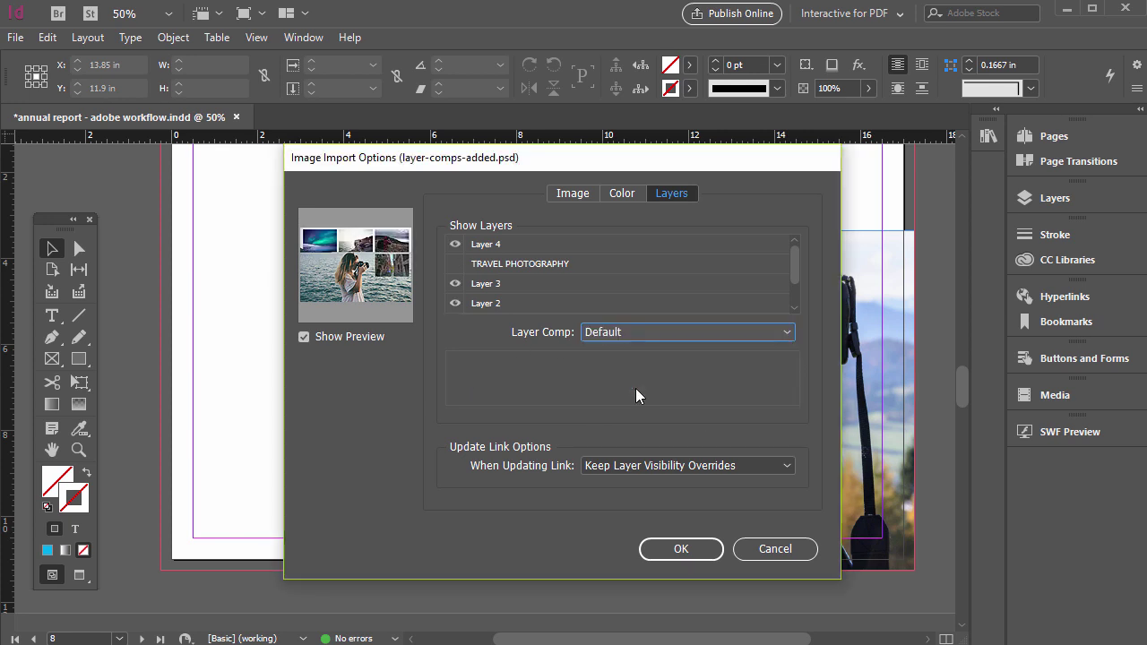
Place the Default-comp collage in a 7.5 × 5.0042 in frame on the left page, viewed at 100%.
left_click(674, 551)
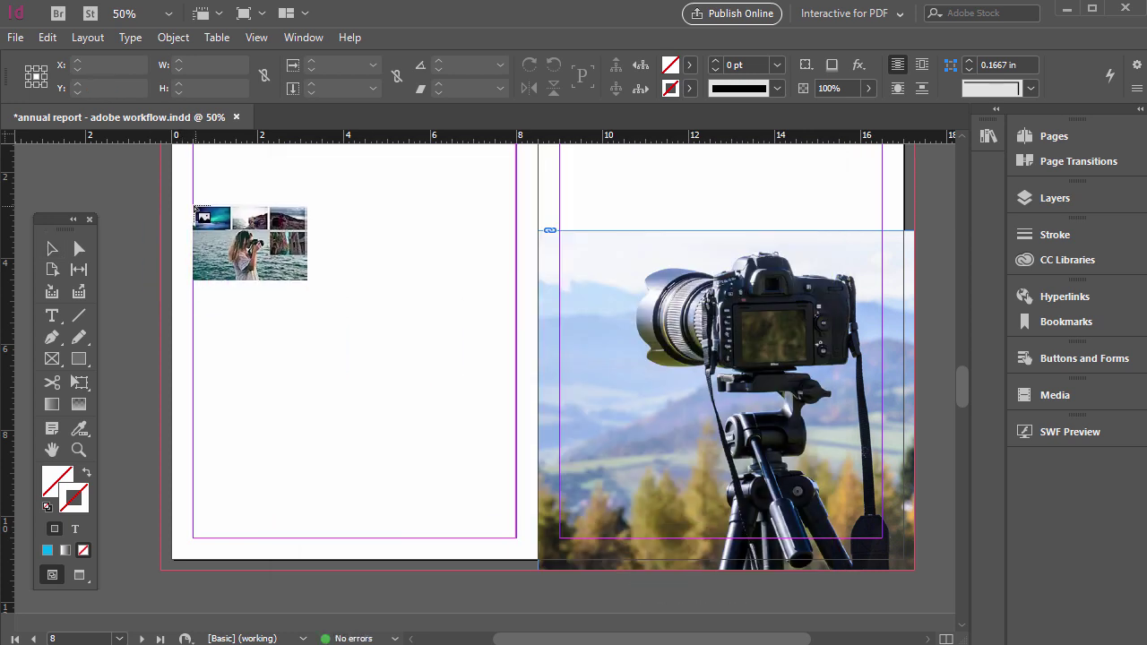
mouse_move(193, 204)
left_mouse_down()
mouse_move(476, 364)
mouse_move(514, 397)
mouse_move(516, 418)
left_mouse_up()
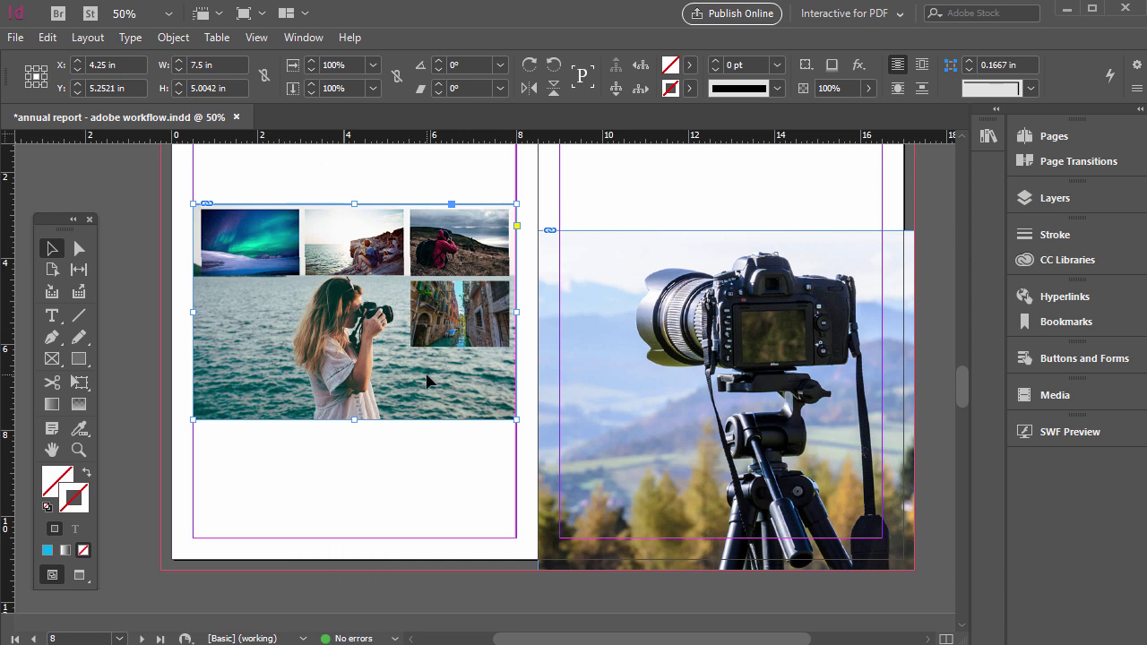
scroll(427, 381, "down", 3)
scroll(427, 381, "up", 5)
key("ctrl+1")
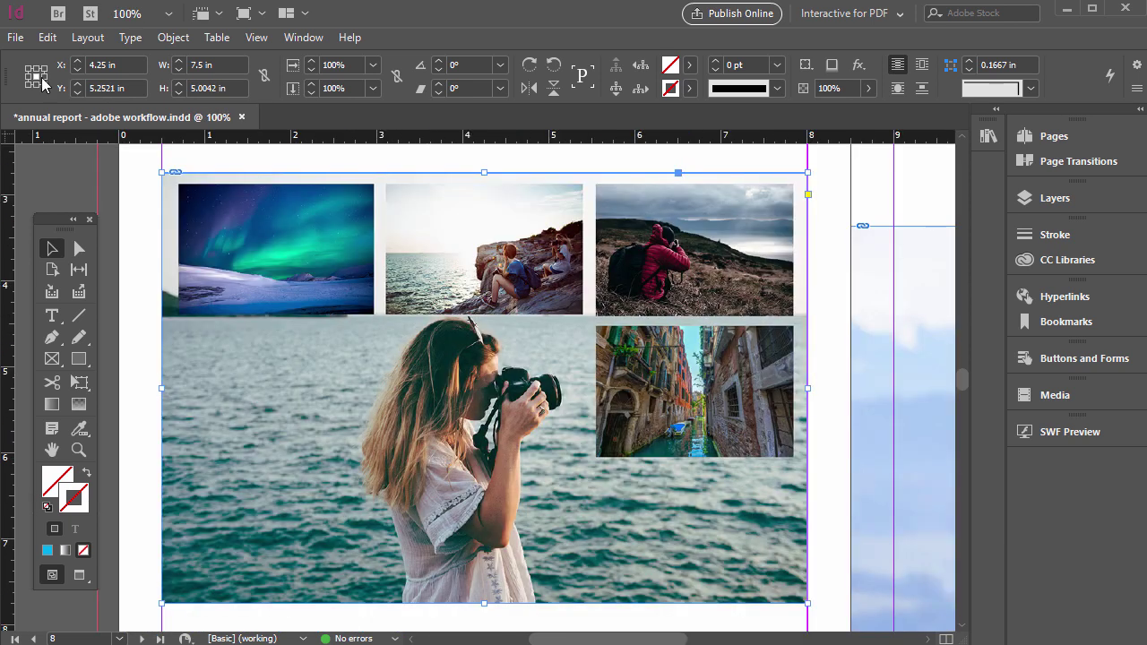
Load layer-comps-added.psd for placing with the Simple Three Photos layer comp.
left_click(16, 37)
left_click(128, 289)
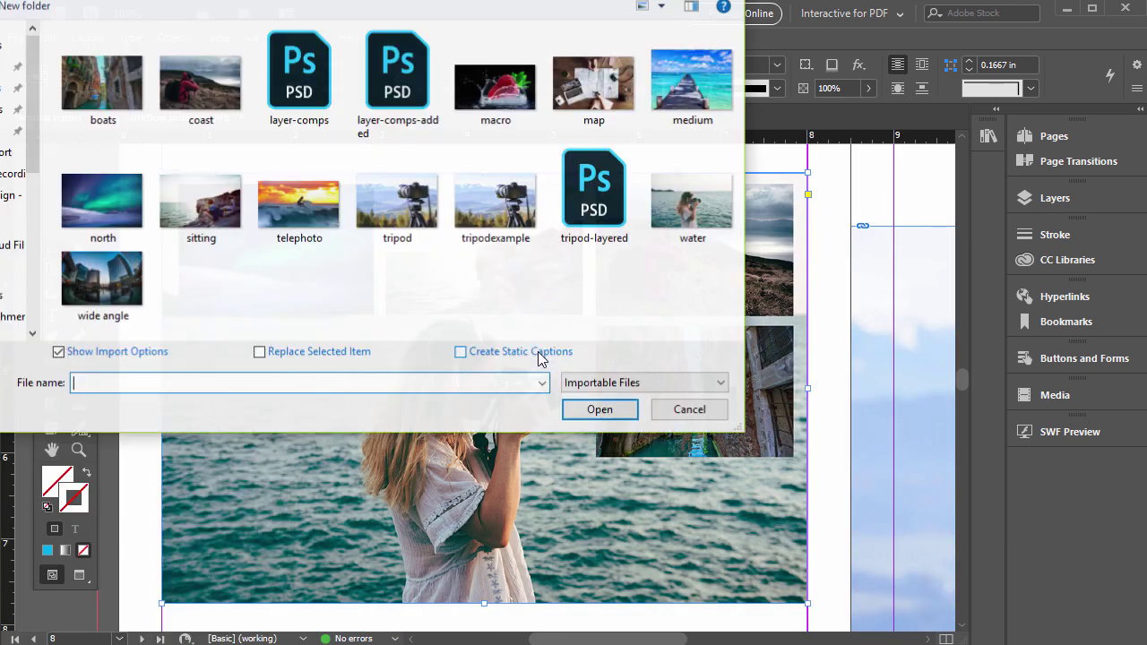
left_click(387, 112)
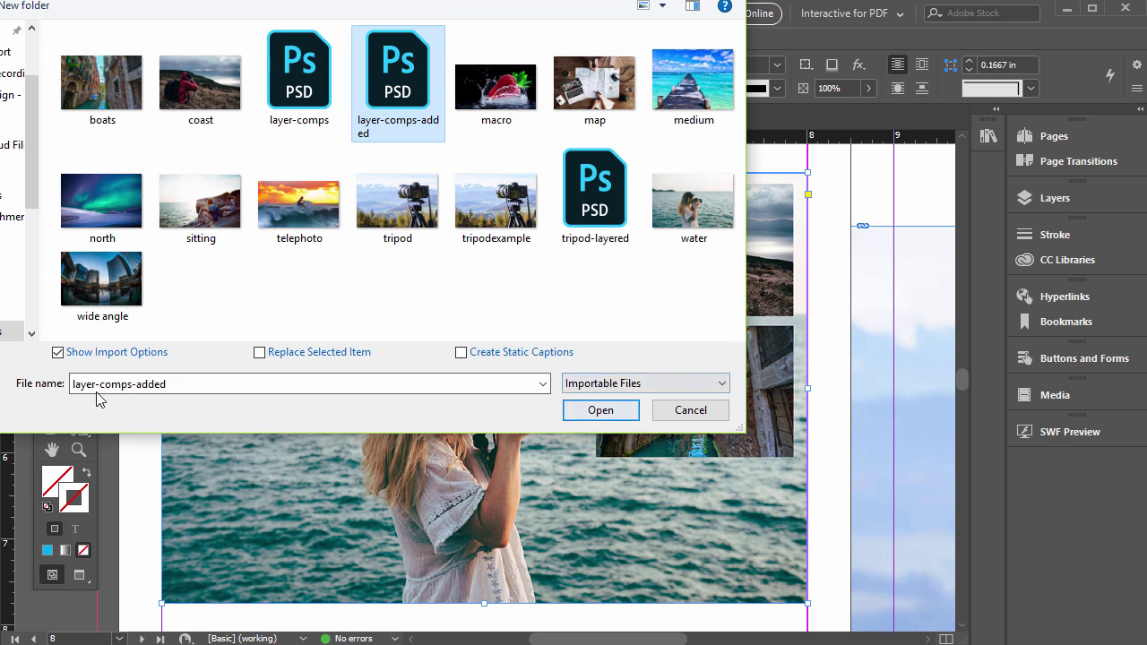
left_click(599, 413)
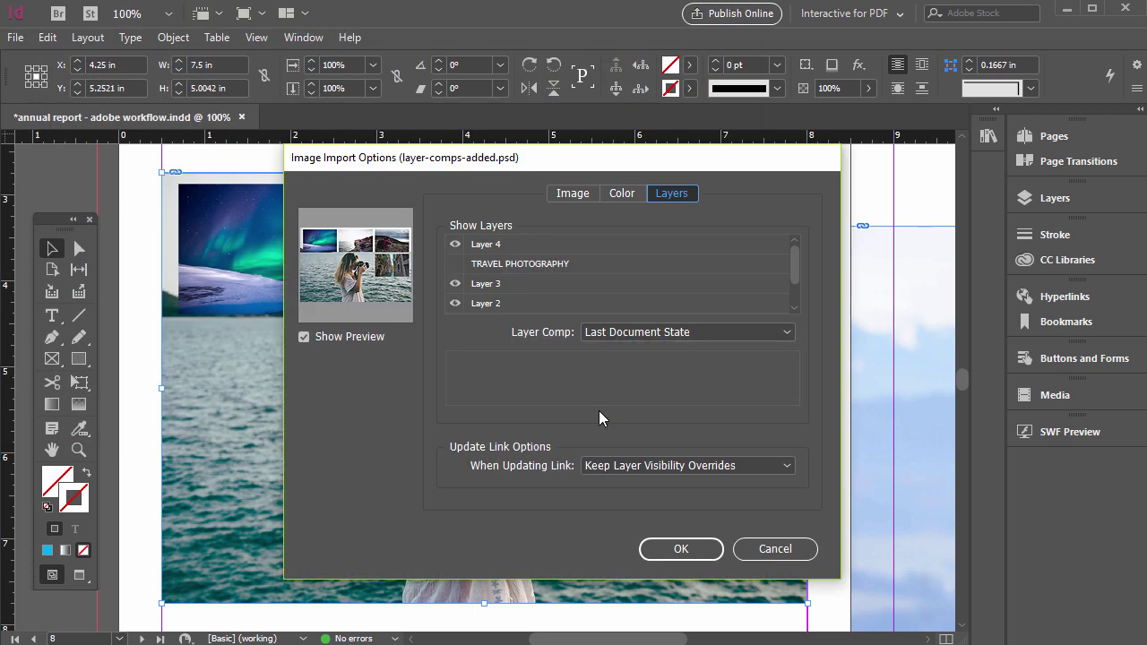
left_click(757, 331)
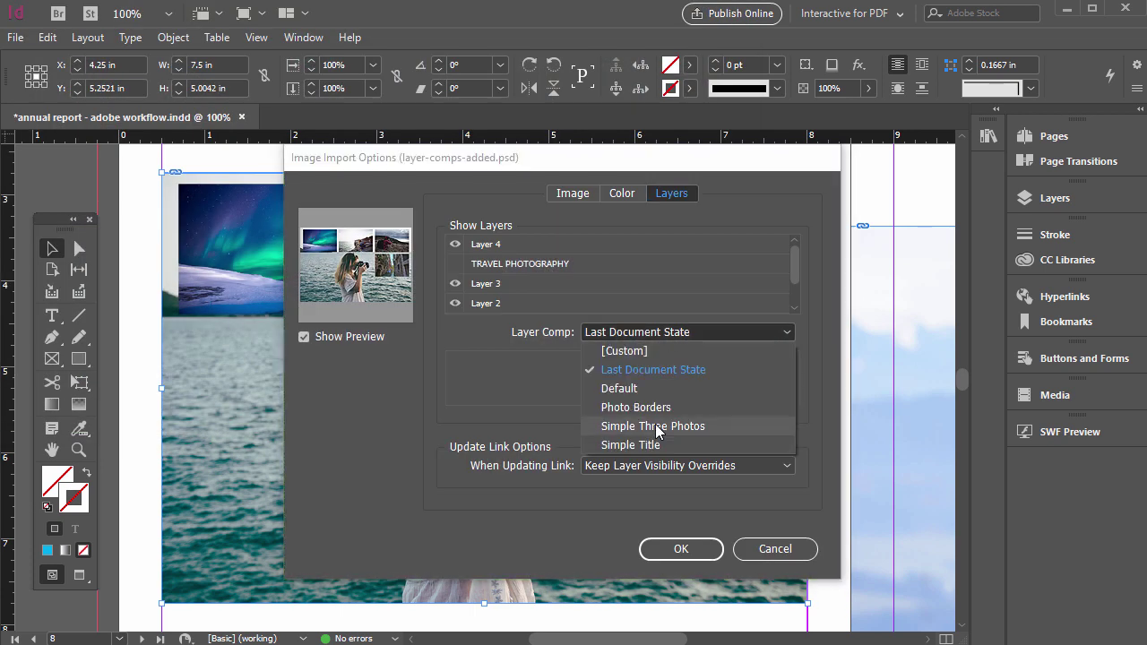
left_click(655, 425)
left_click(679, 550)
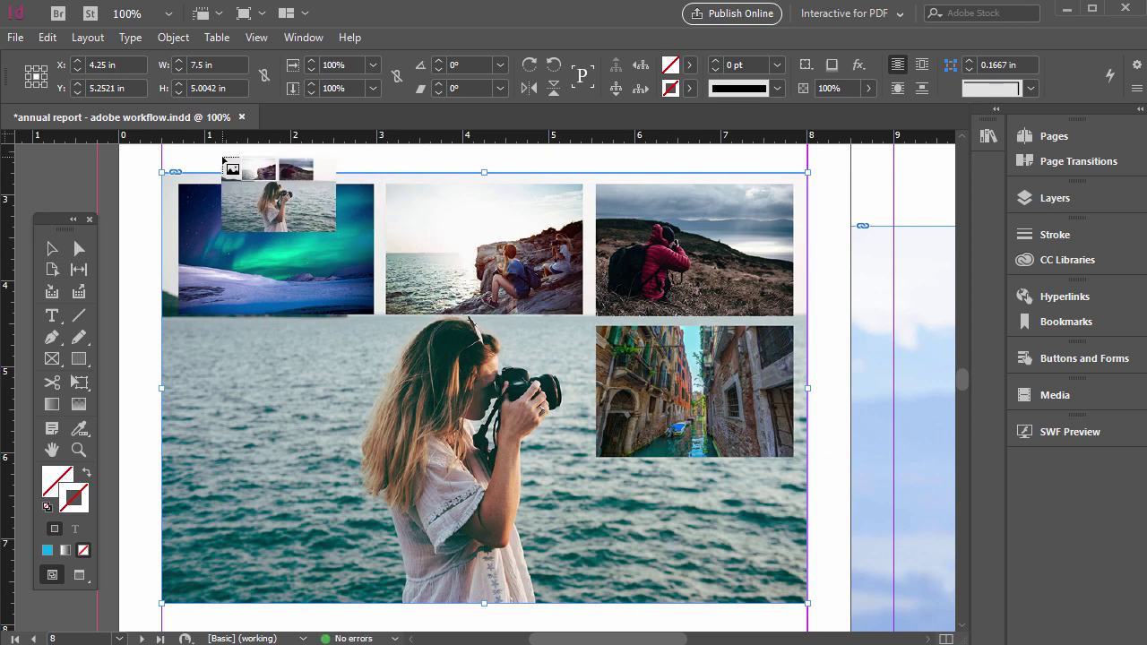
Draw a 6.86 × 4.5771 in frame and move it to the top of the right page.
left_click_drag(222, 156, 812, 550)
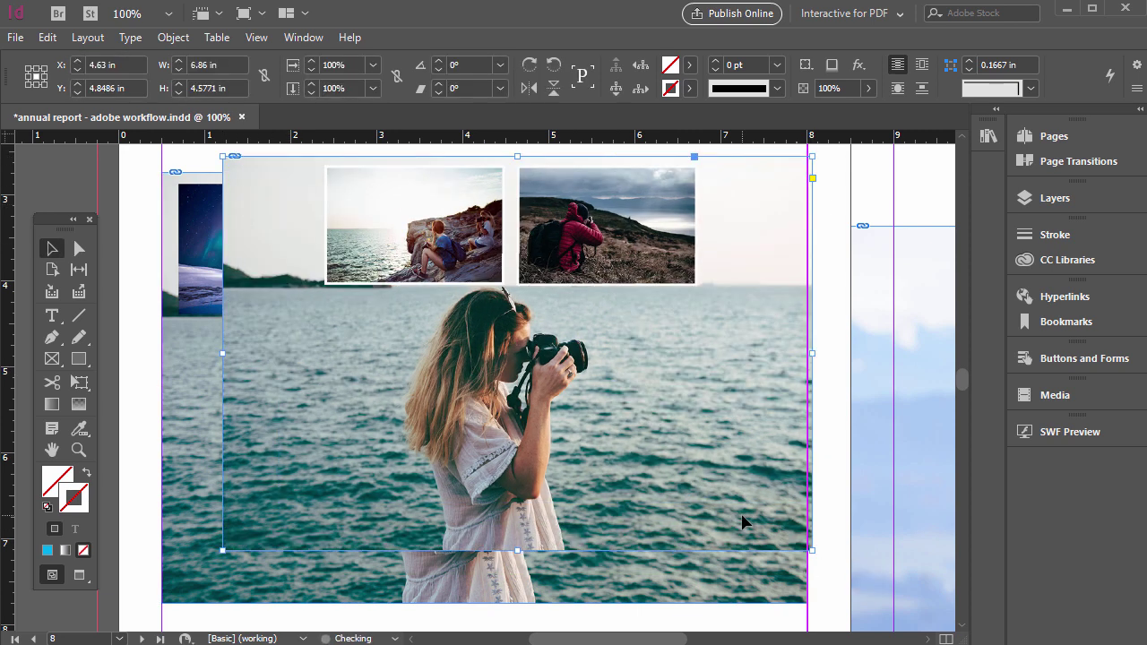
key("ctrl+minus")
key("ctrl+minus")
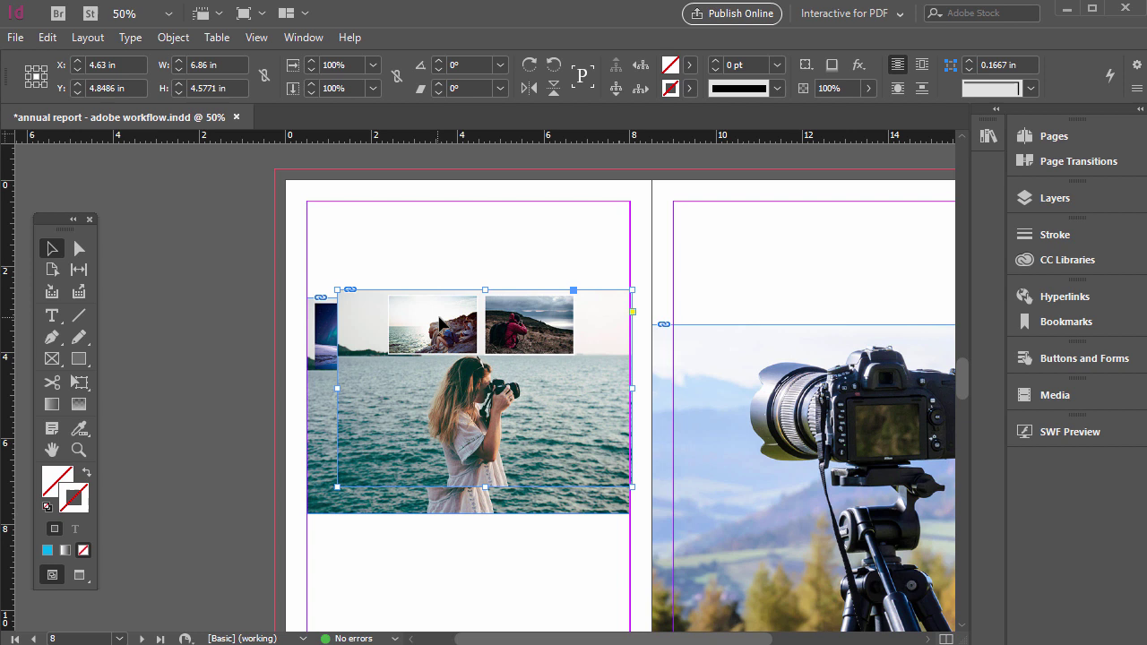
left_click_drag(440, 323, 776, 228)
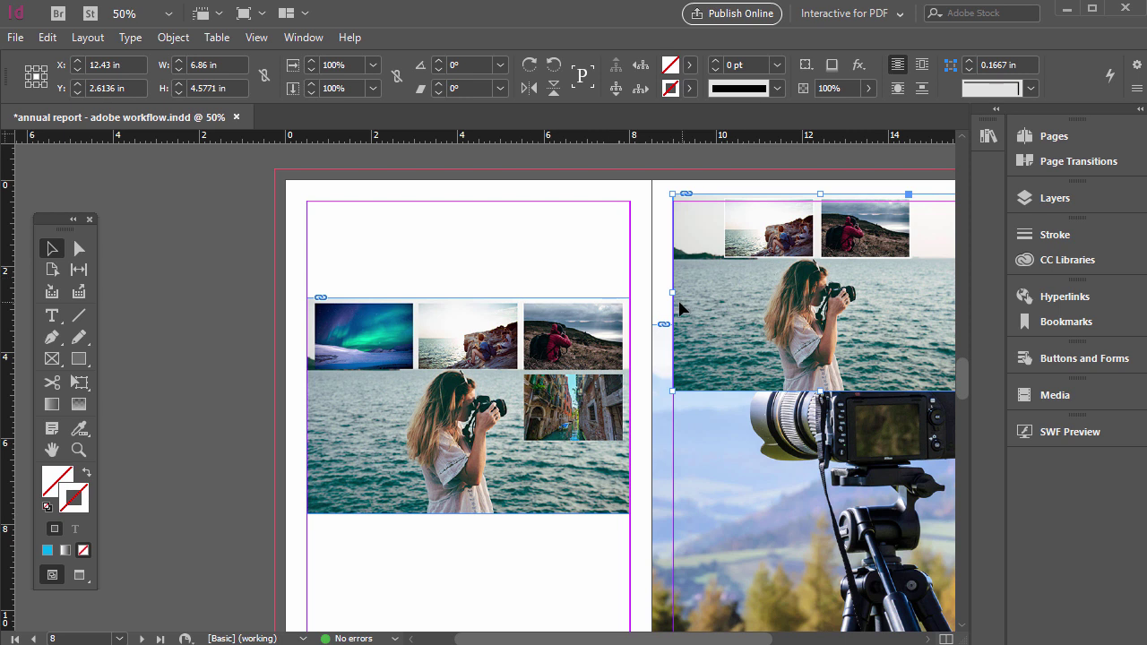
Switch the left-page collage to the Photo Borders layer comp.
left_click(588, 375)
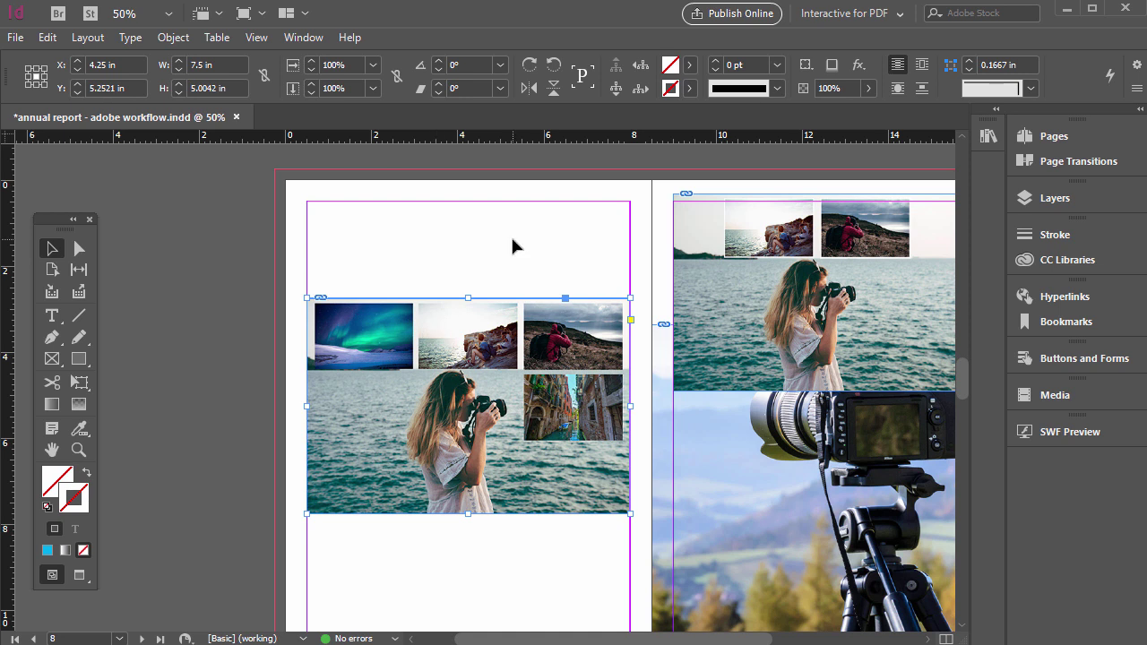
left_click(173, 36)
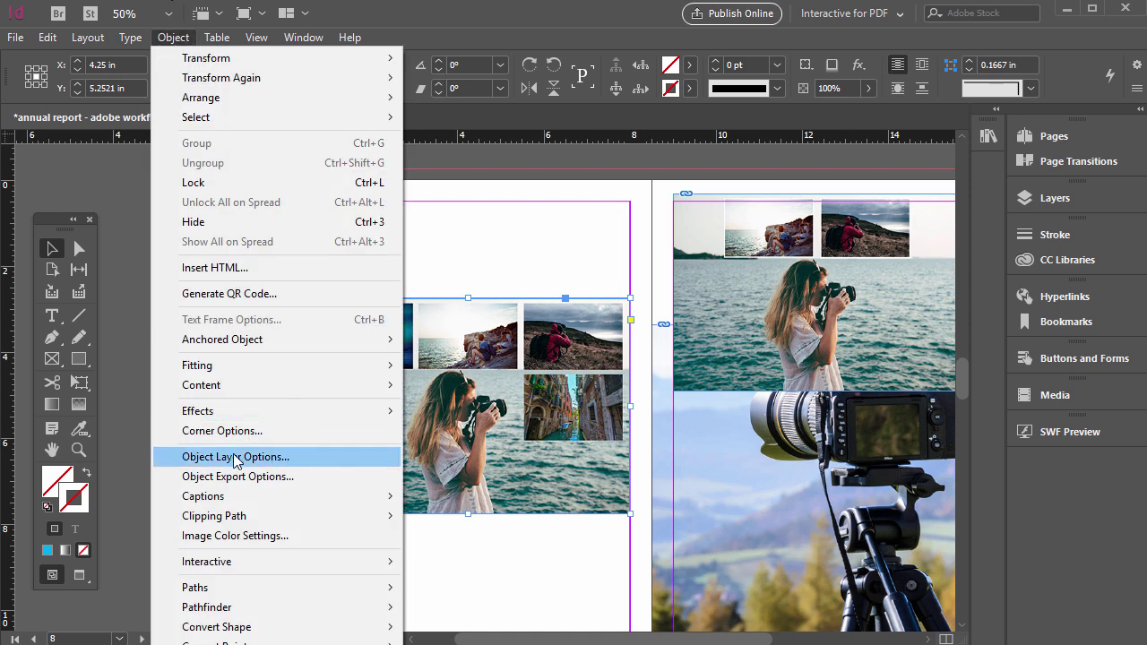
left_click(259, 458)
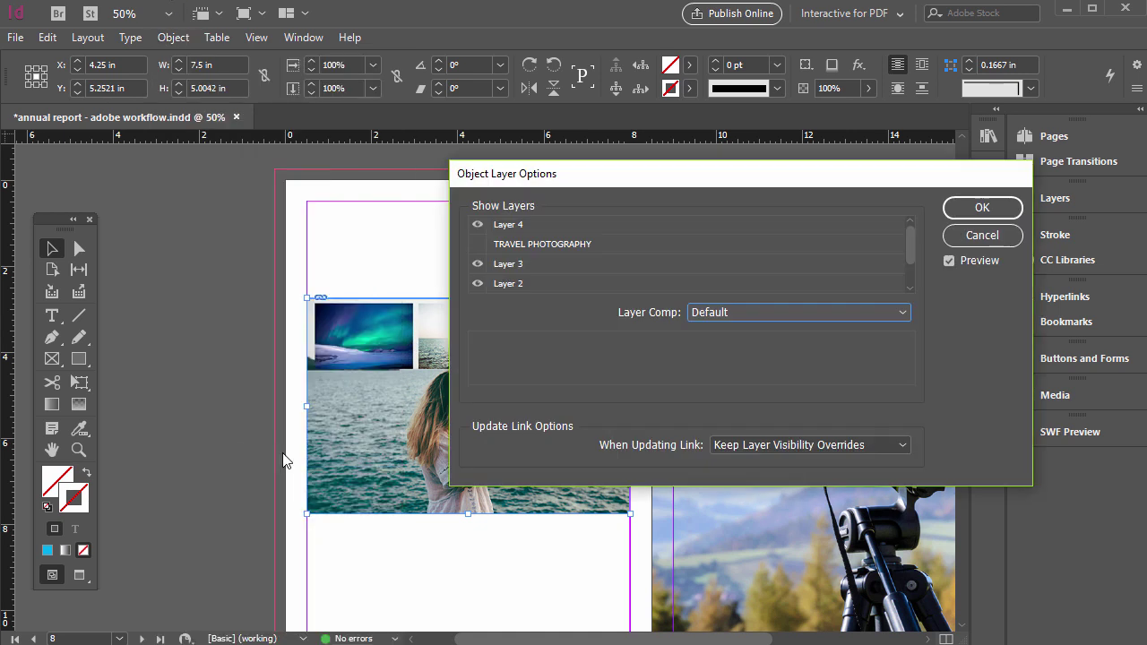
scroll(481, 267, "down", 2)
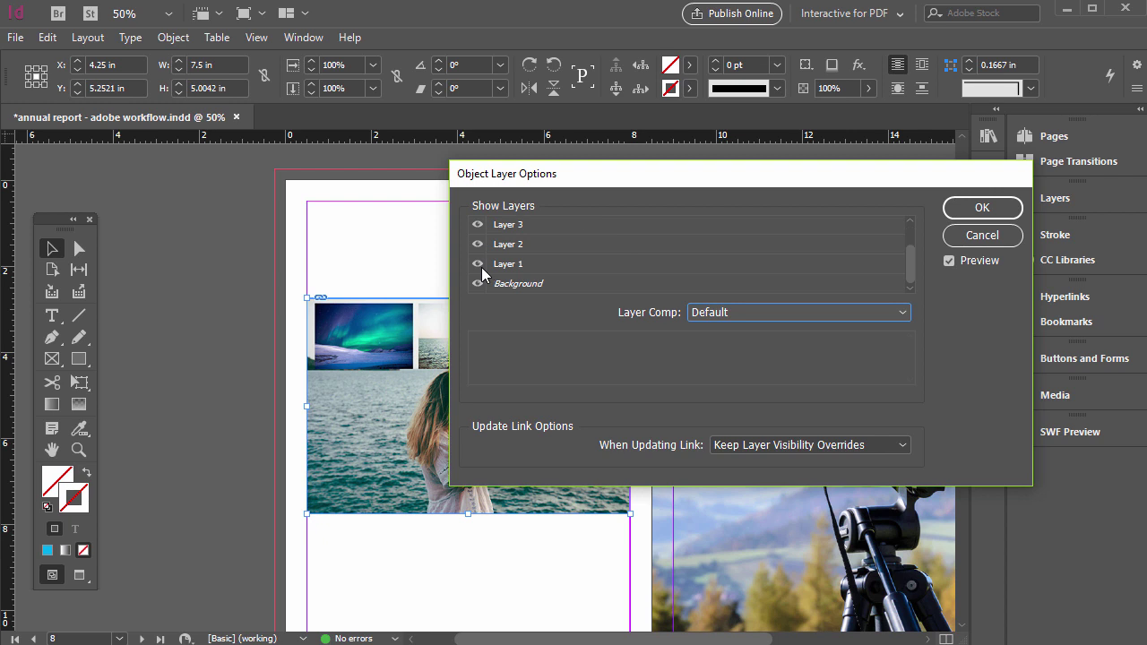
scroll(481, 267, "up", 2)
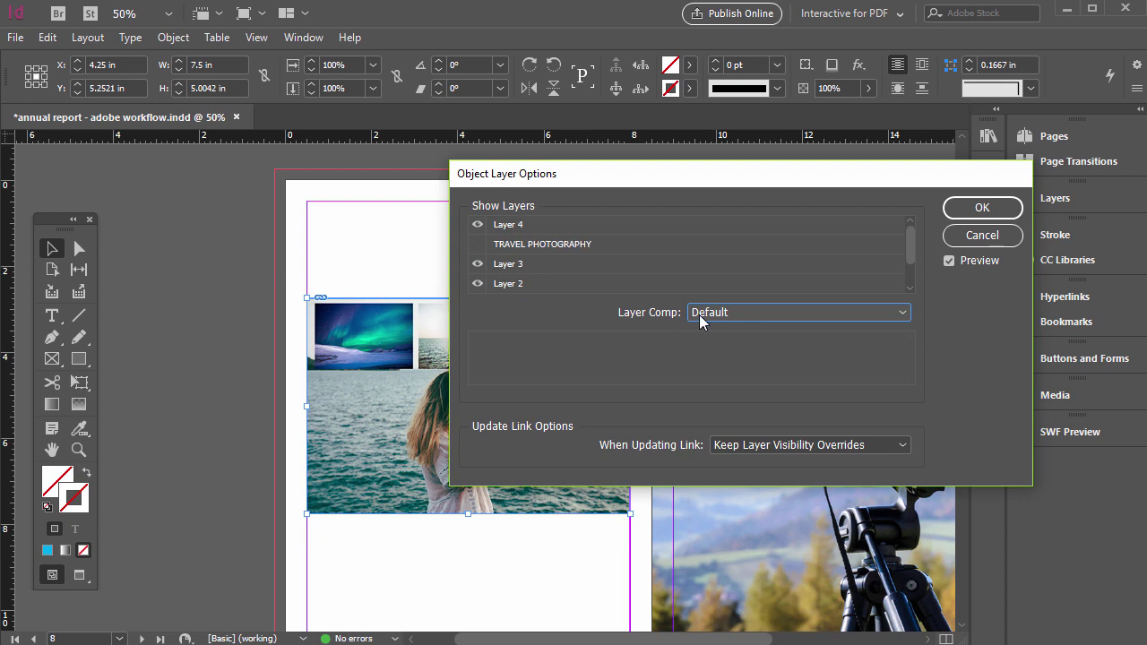
left_click(740, 314)
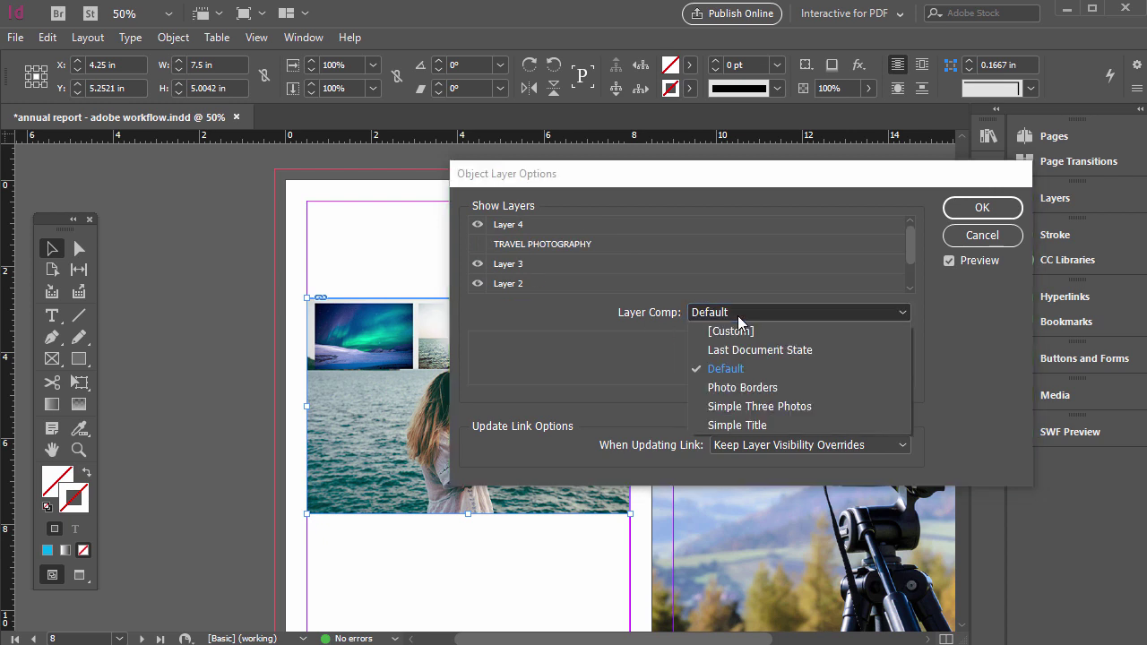
left_click(768, 391)
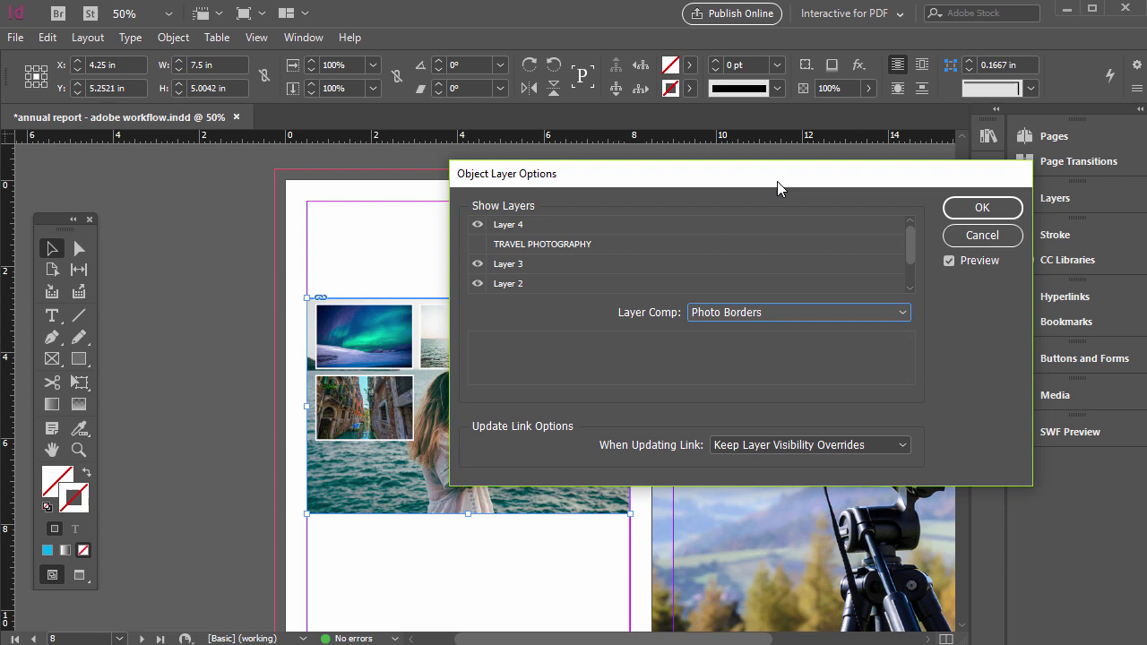
left_click_drag(777, 181, 684, 176)
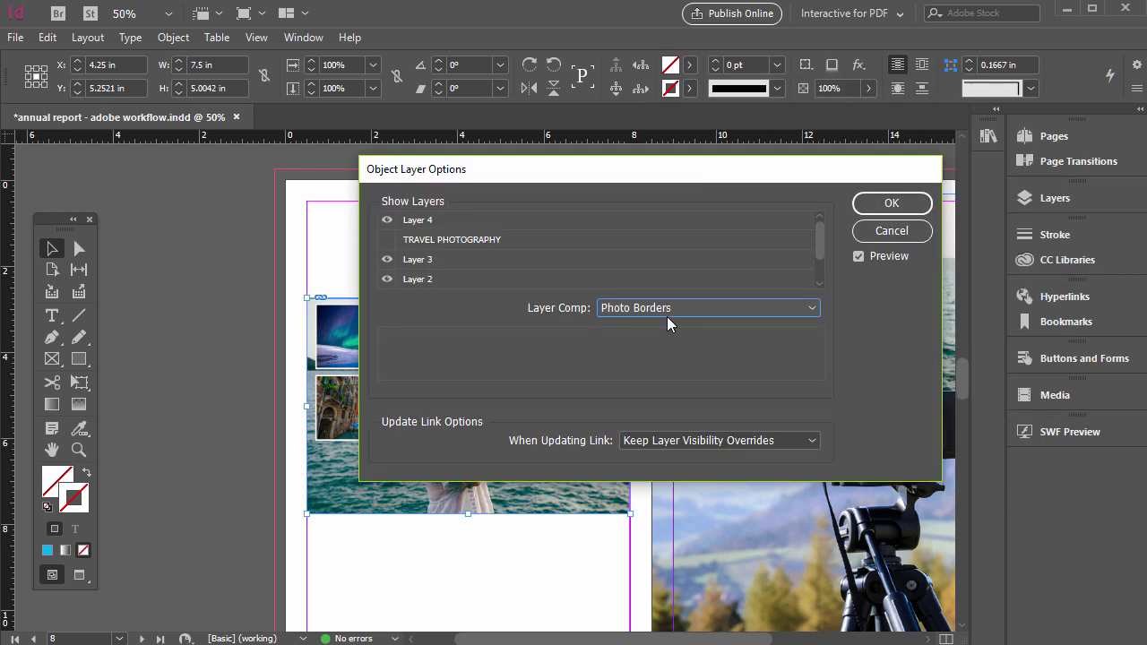
key("Return")
Set the image at the top of the right page to the Simple Title layer comp.
left_click(741, 249)
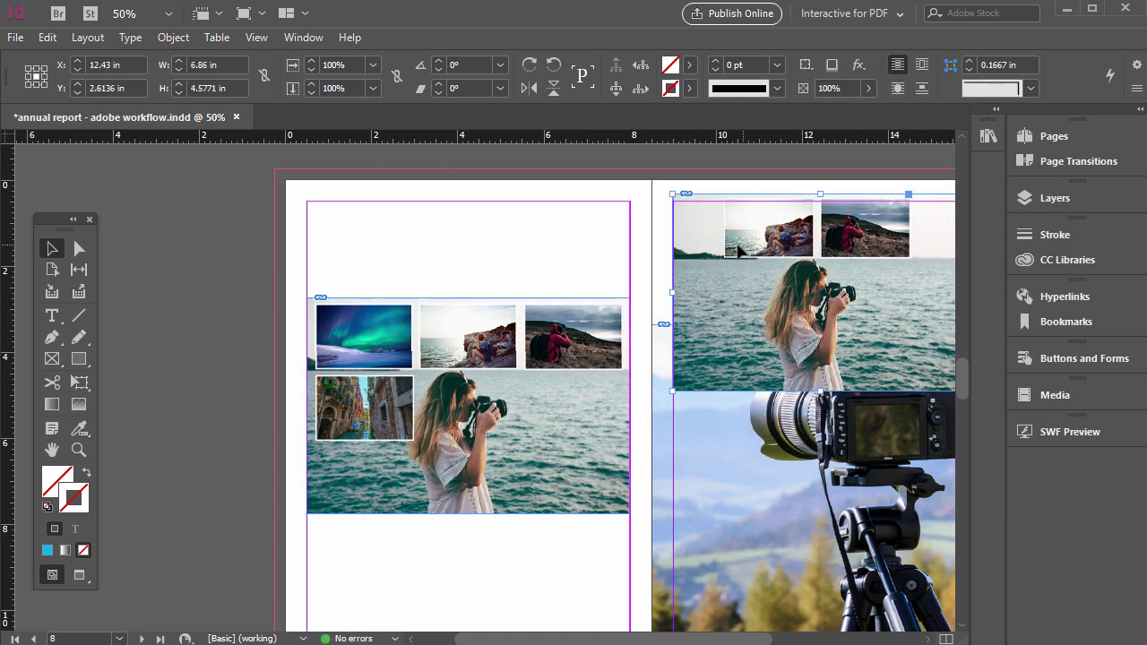
left_click(173, 36)
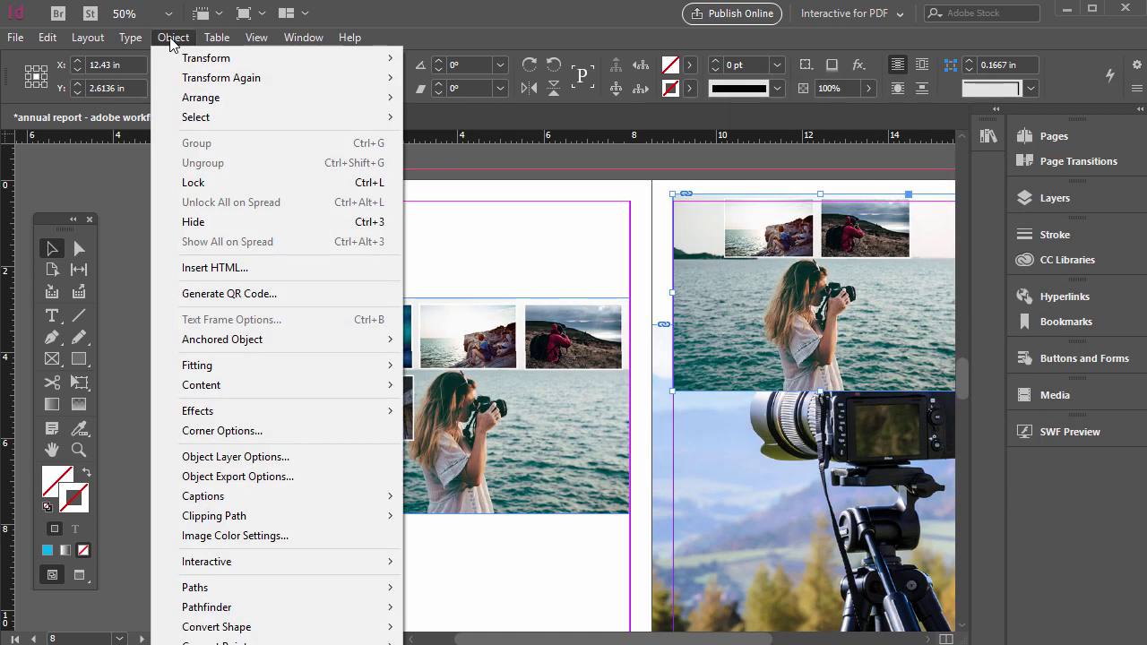
left_click(309, 458)
left_click(690, 308)
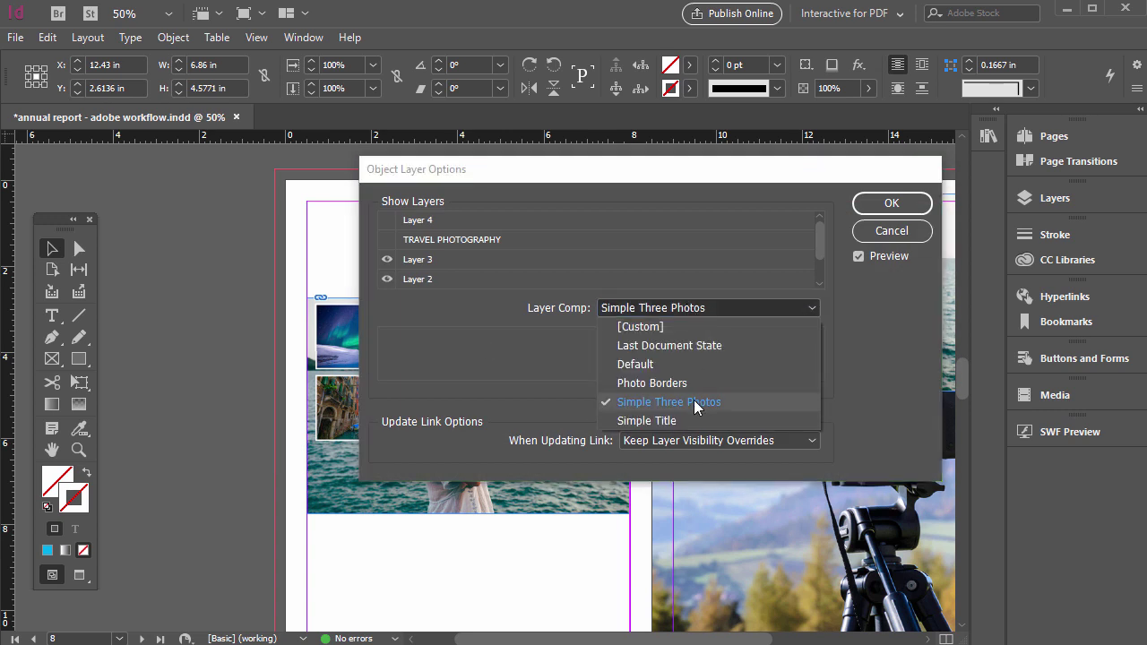
left_click(654, 421)
left_click(897, 204)
Move the collage up to the top margin and add a copy below showing the Default comp.
left_click_drag(899, 204, 732, 186)
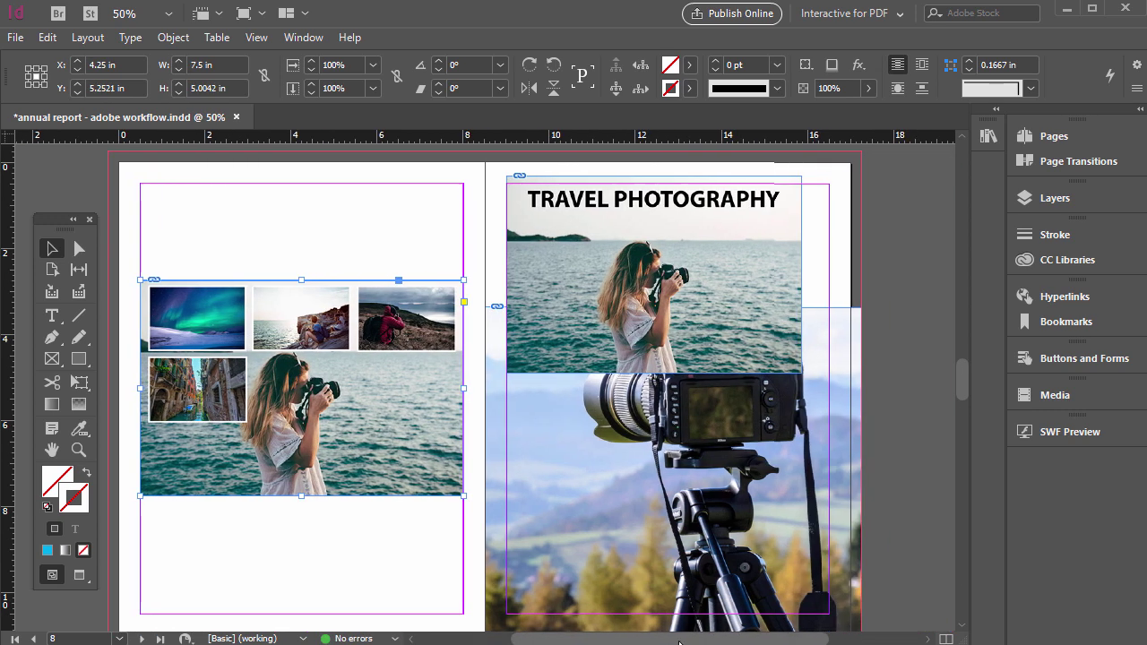
left_click_drag(387, 351, 373, 467)
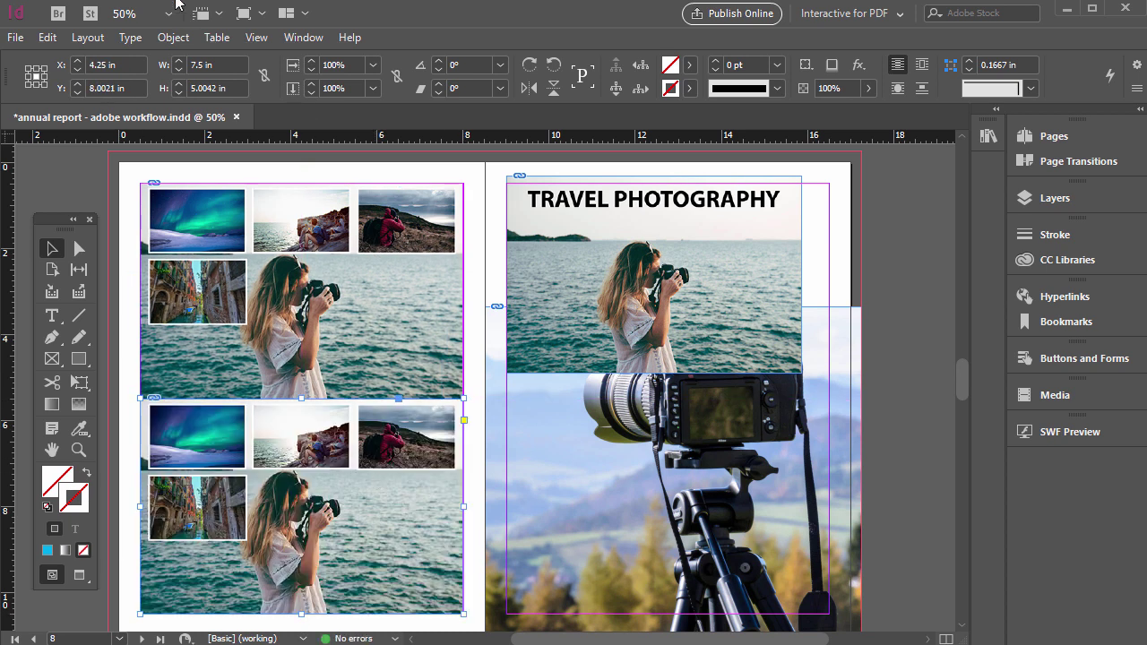
left_click(173, 37)
left_click(252, 456)
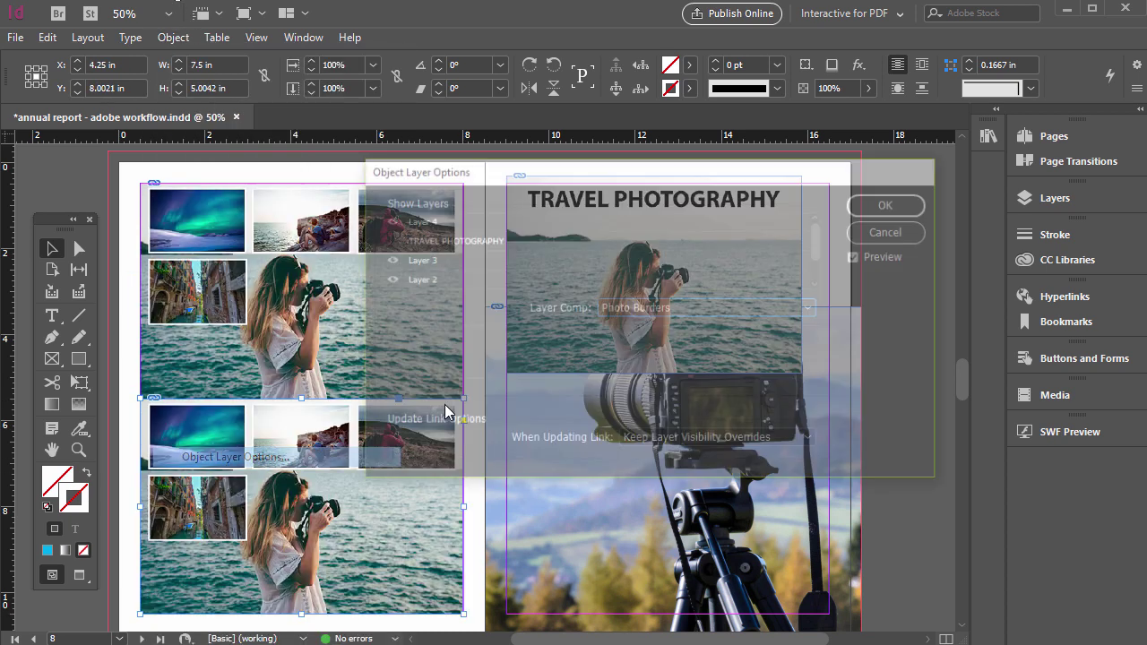
left_click(720, 303)
left_click(671, 365)
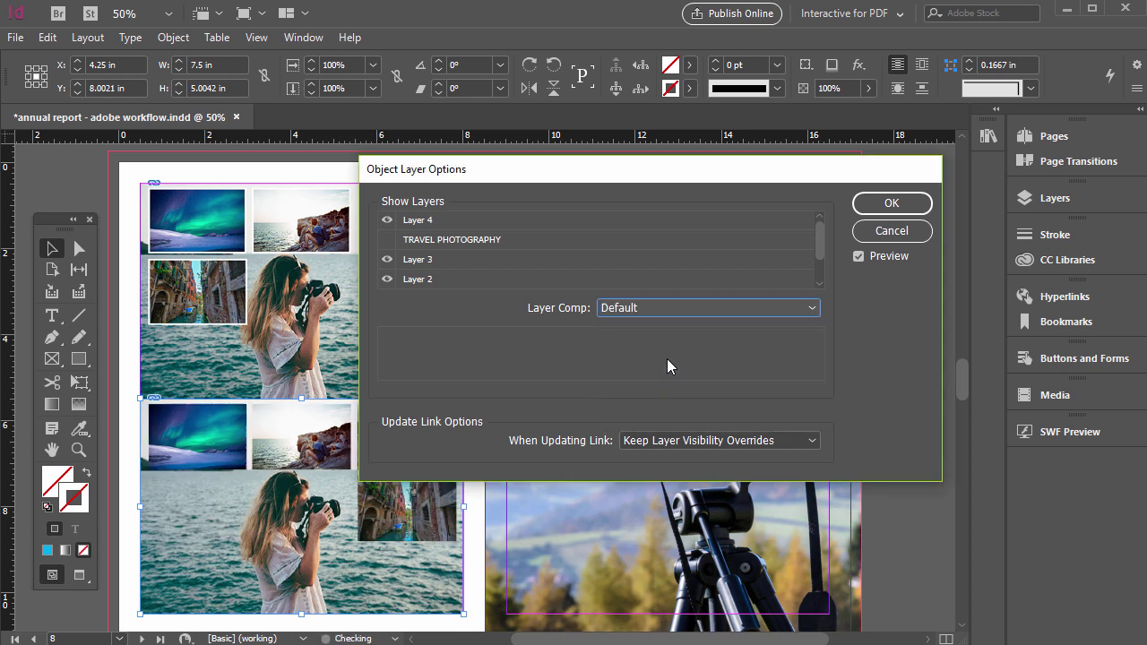
left_click(890, 205)
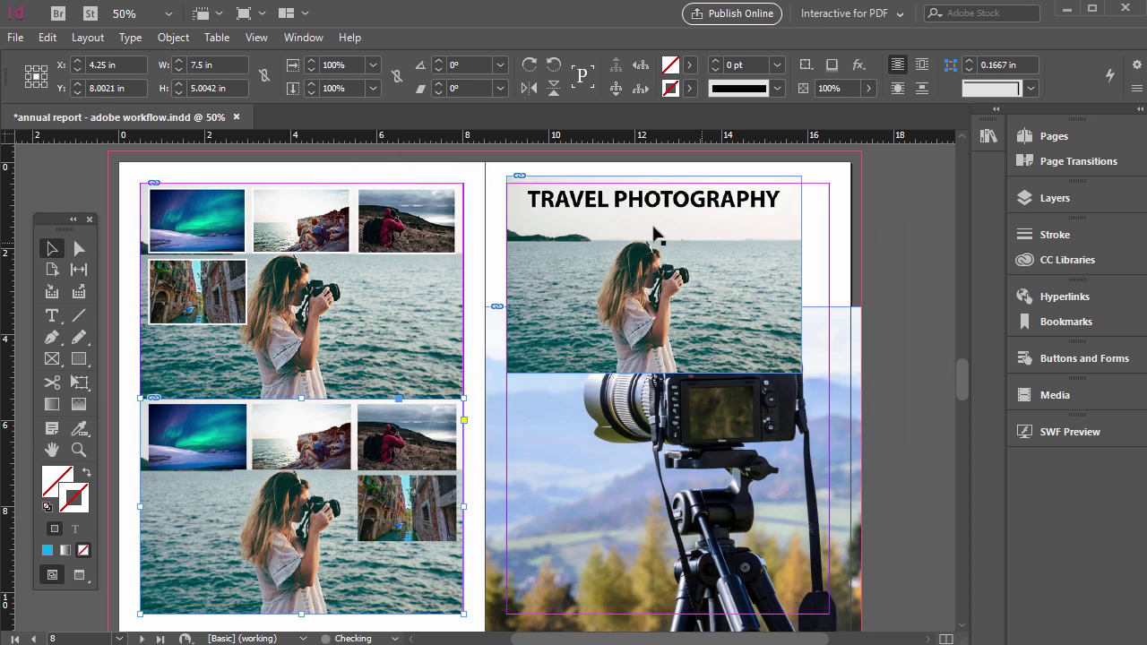
Duplicate the TRAVEL PHOTOGRAPHY image below itself and give the copy the Simple Three Photos comp.
left_click(574, 222)
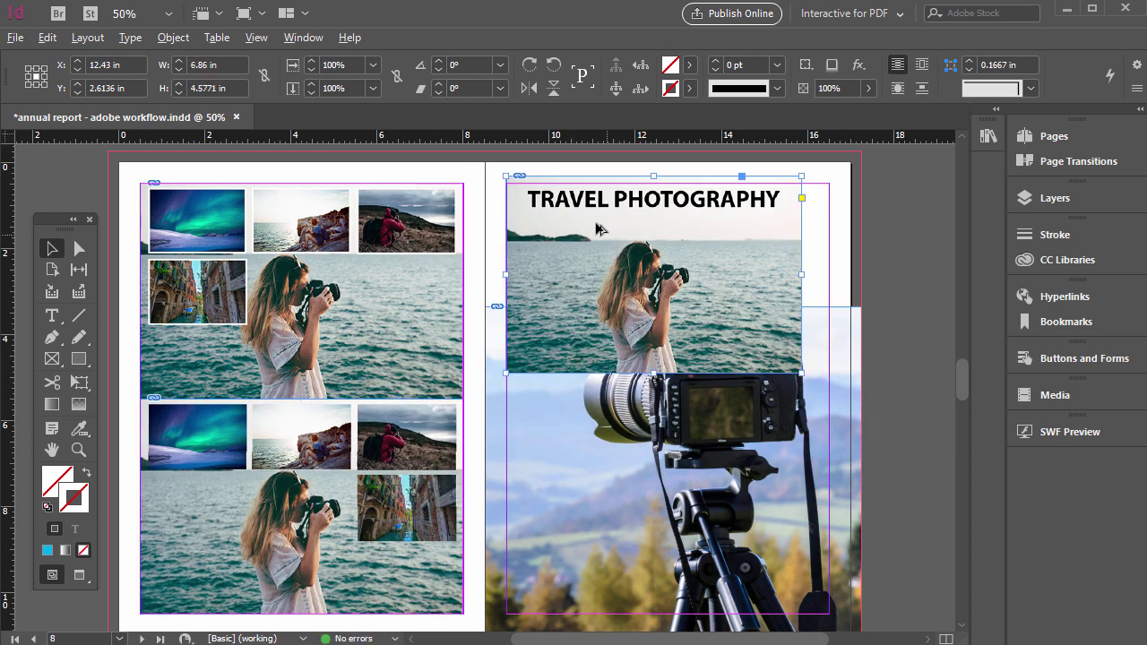
left_click_drag(599, 230, 589, 428)
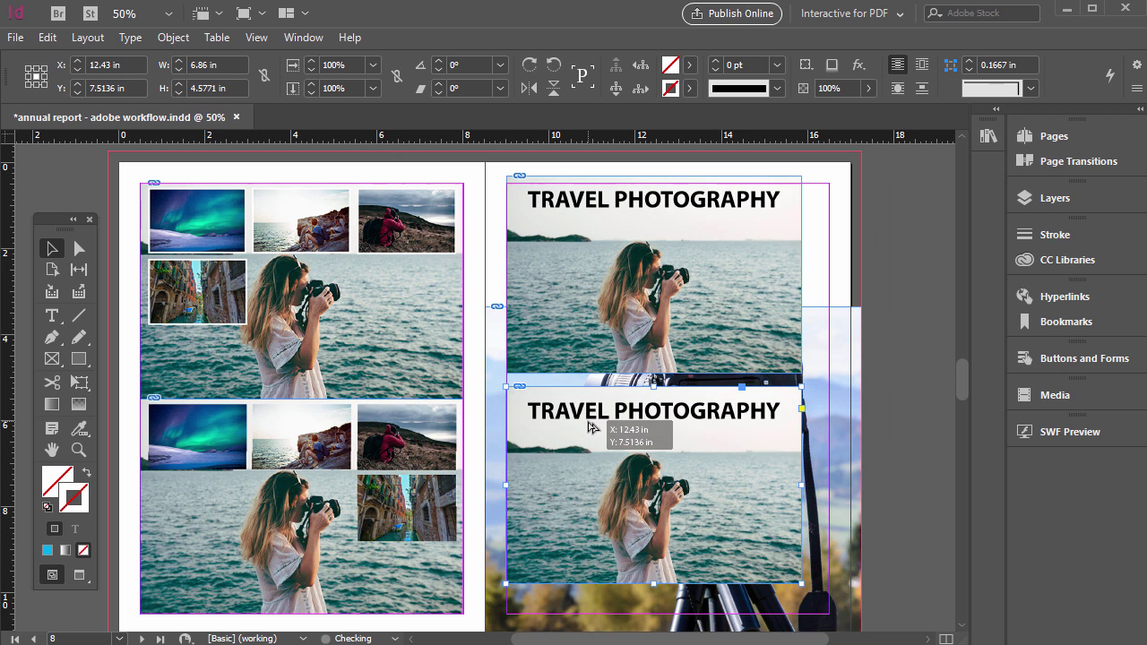
left_click(173, 37)
left_click(256, 457)
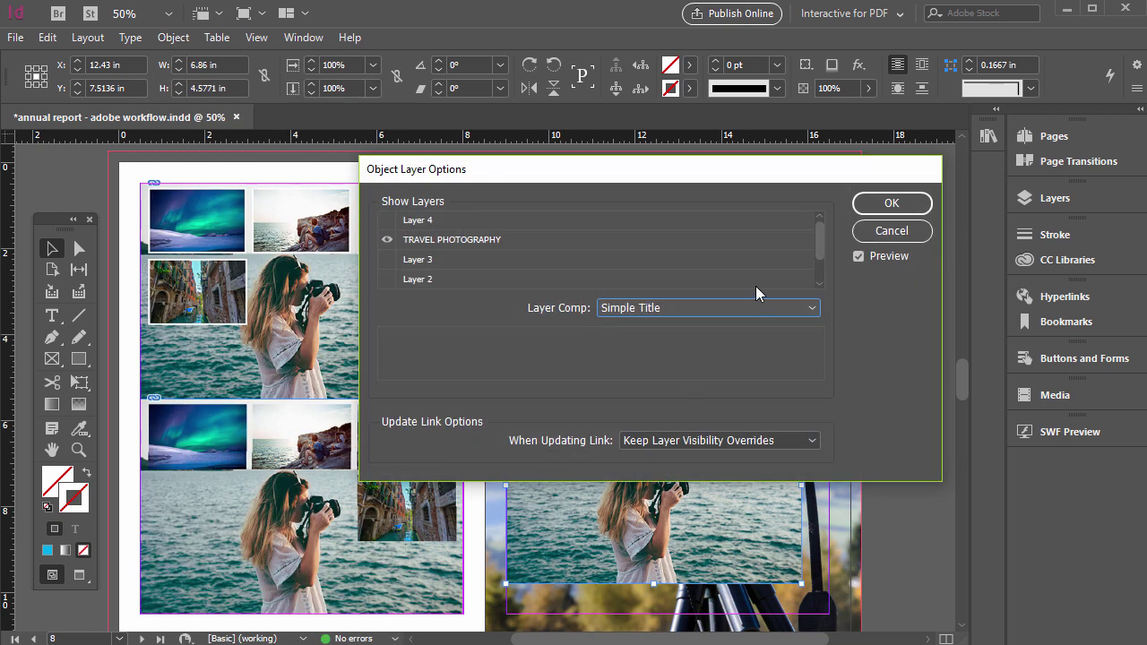
left_click(737, 306)
left_click(693, 402)
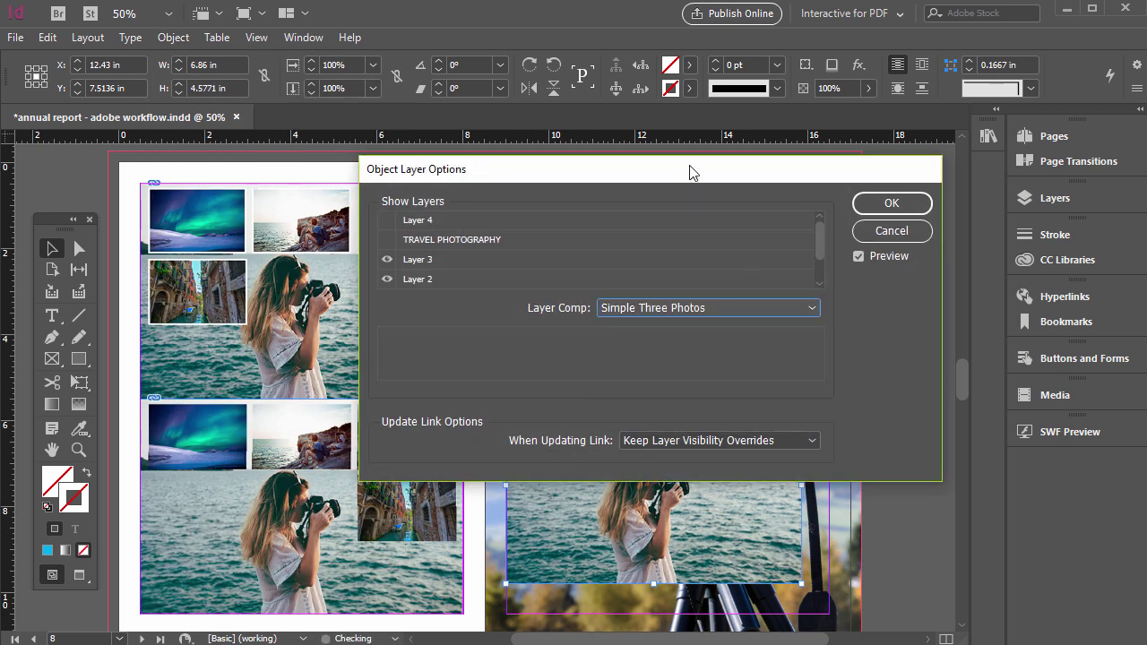
left_click_drag(693, 171, 1011, 491)
key("Return")
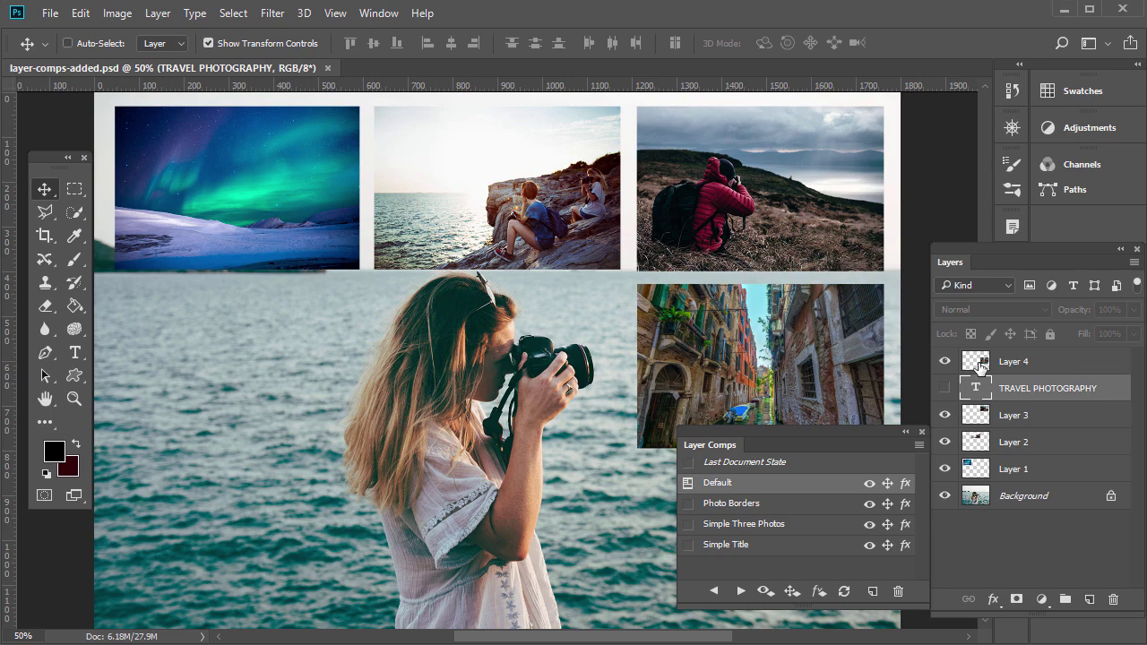
Select Layer 4, the Venice street photo, and try Multiply then Normal blend modes on it.
left_click(982, 361)
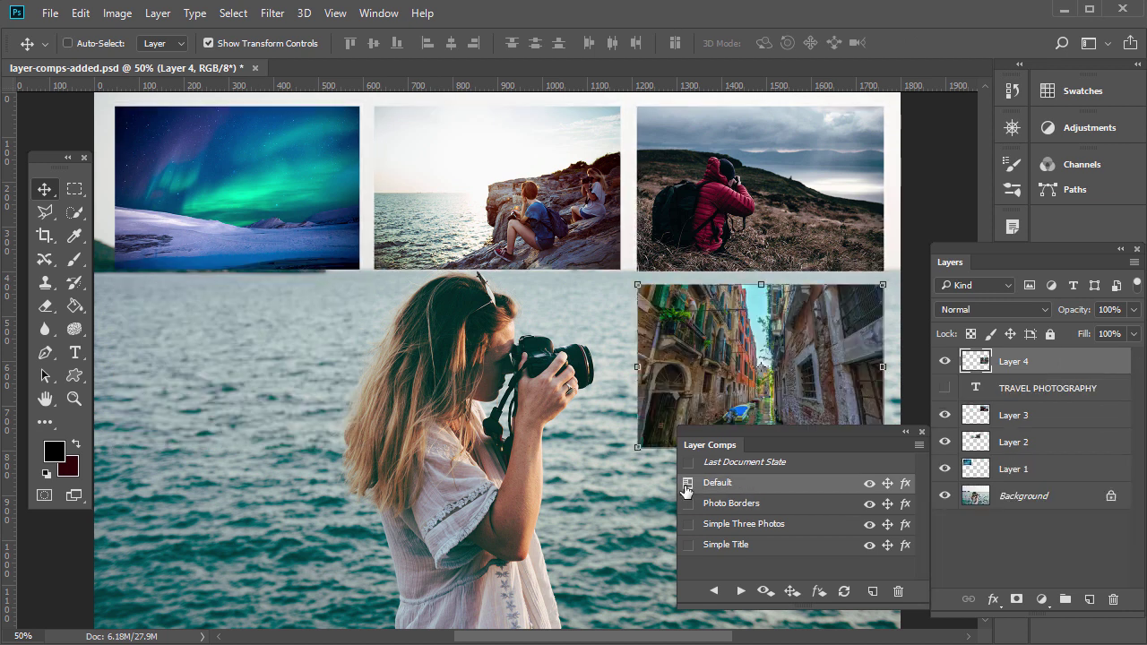
left_click(944, 362)
left_click(944, 362)
left_click(1021, 309)
left_click(989, 368)
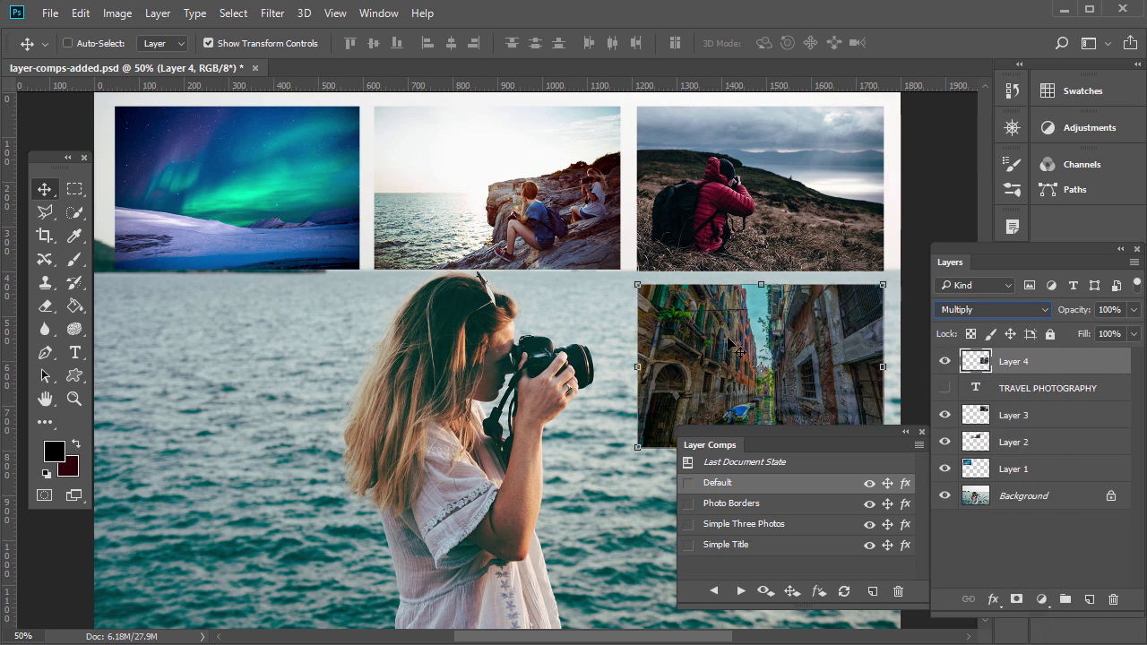
left_click(1007, 309)
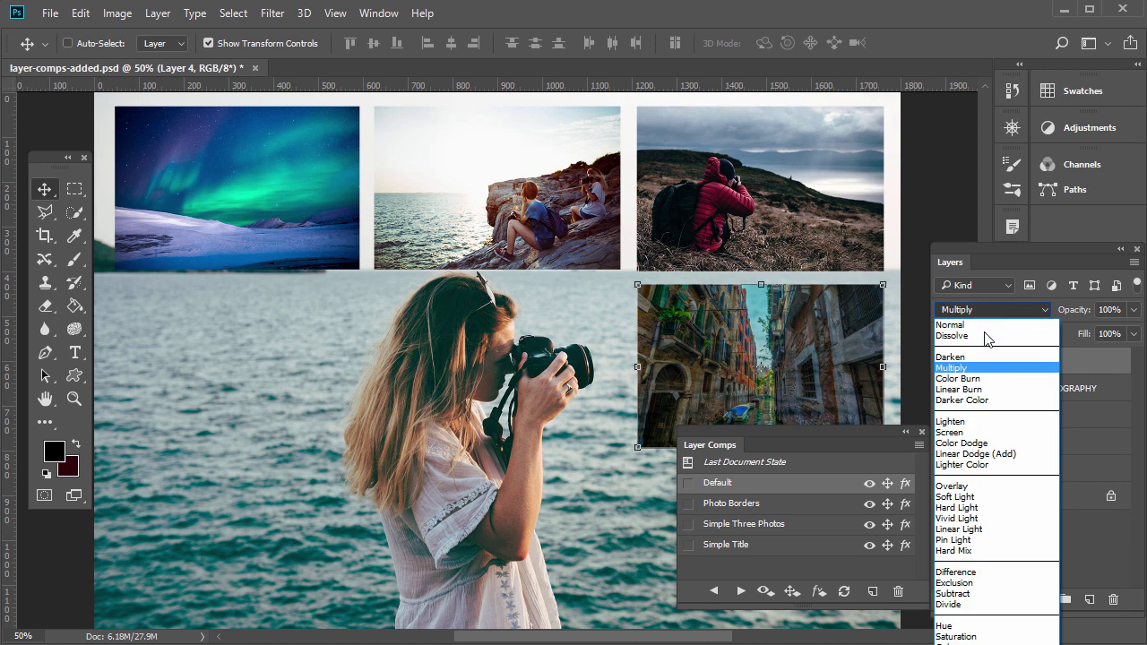
left_click(1013, 312)
scroll(1013, 312, "down", 3)
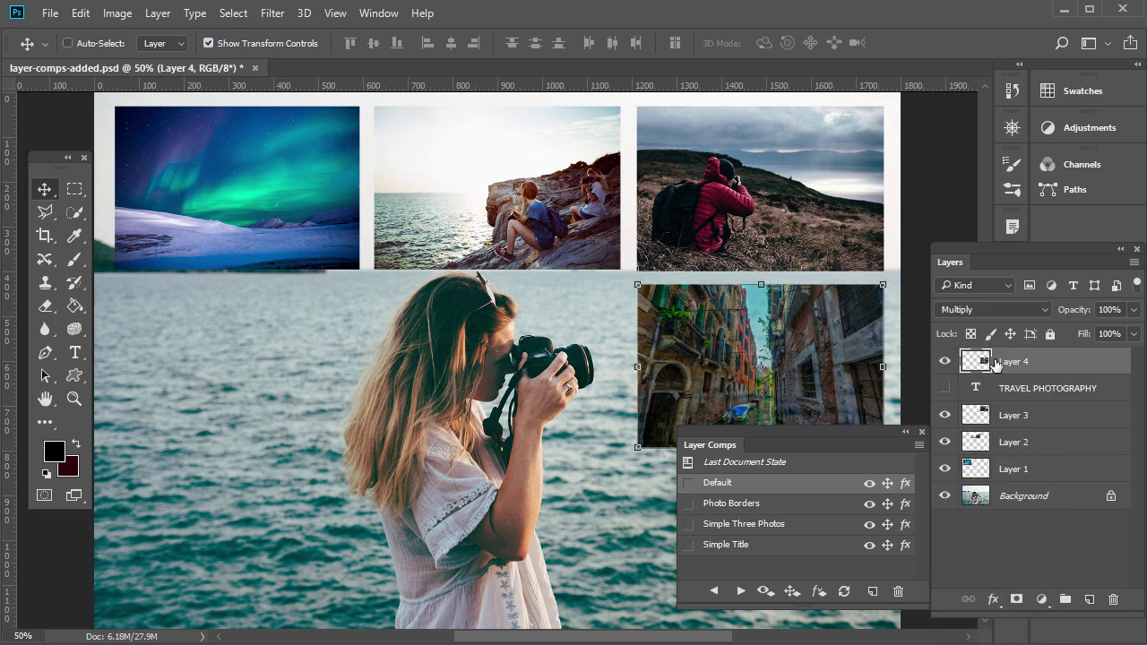
Create Layer Comp 1 in the Layer Comps panel, then reapply the Default comp.
left_click(875, 599)
left_click(873, 139)
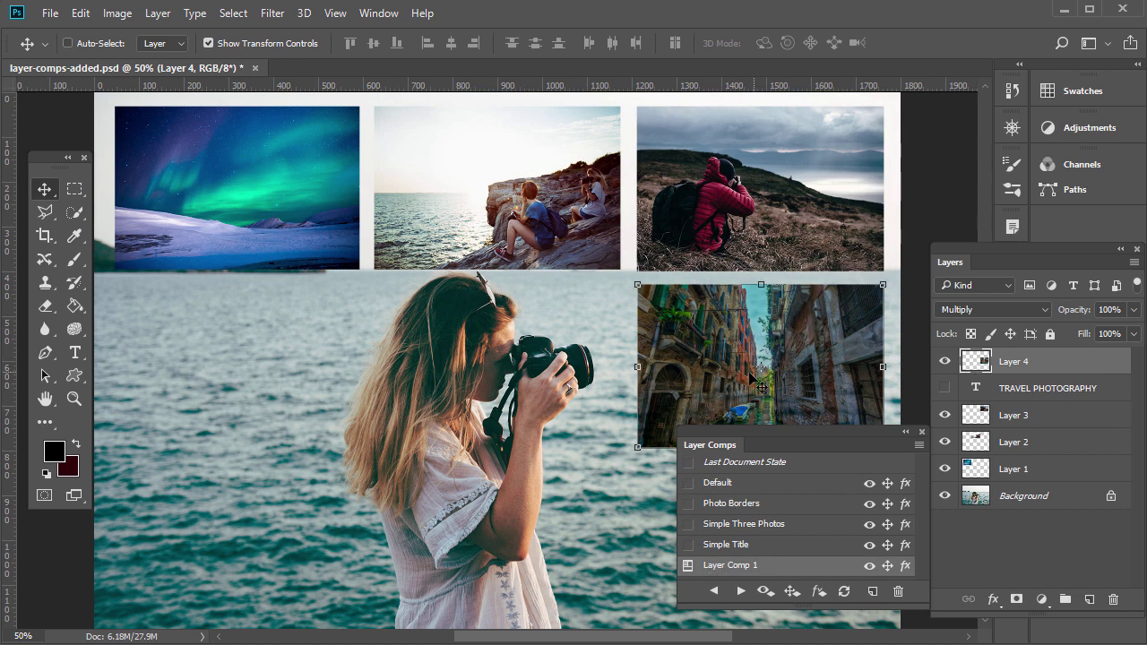
left_click(688, 484)
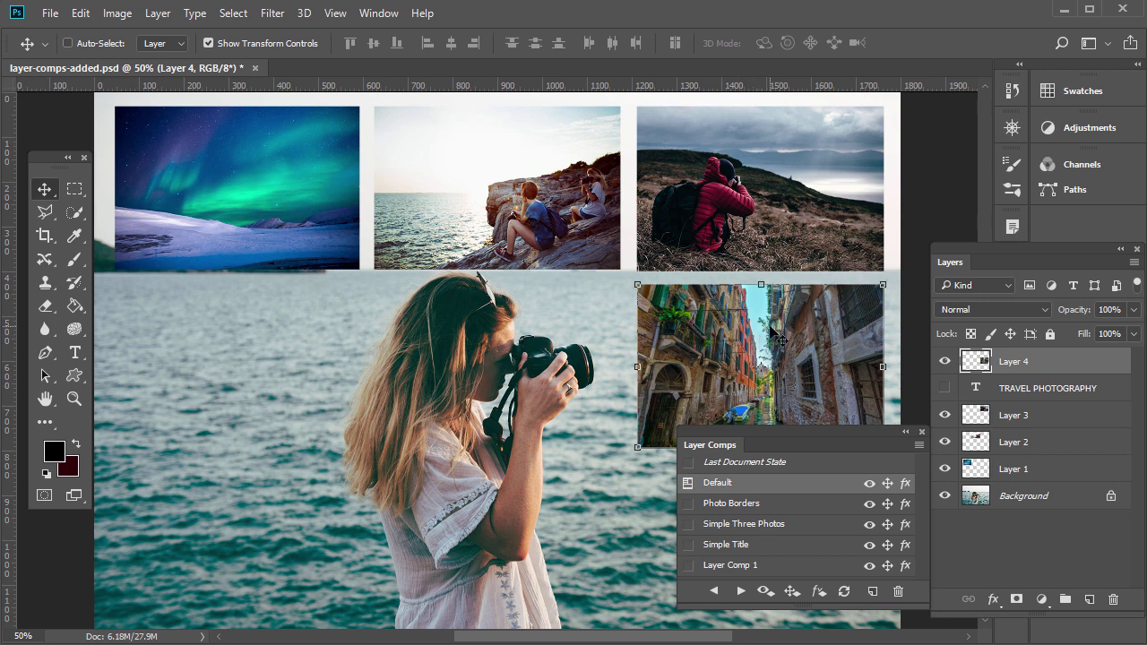
Restore the last document state, then lower Layers 1 through 4 together to 69% opacity.
left_click(773, 485)
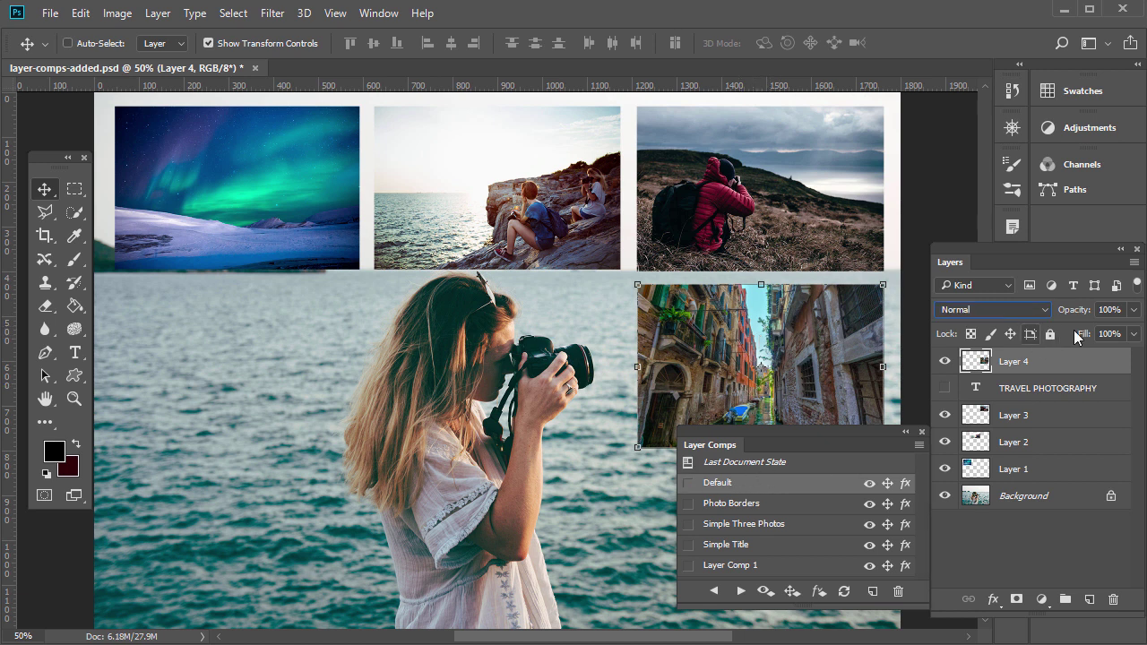
left_click(990, 469, "shift")
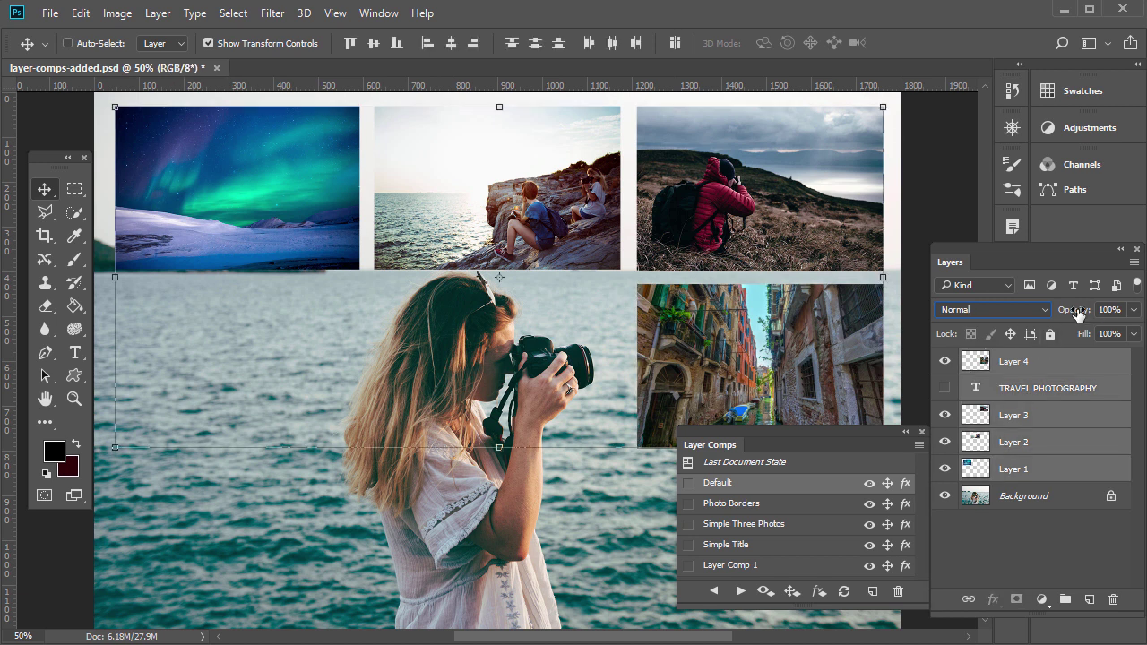
left_click_drag(1078, 311, 1050, 315)
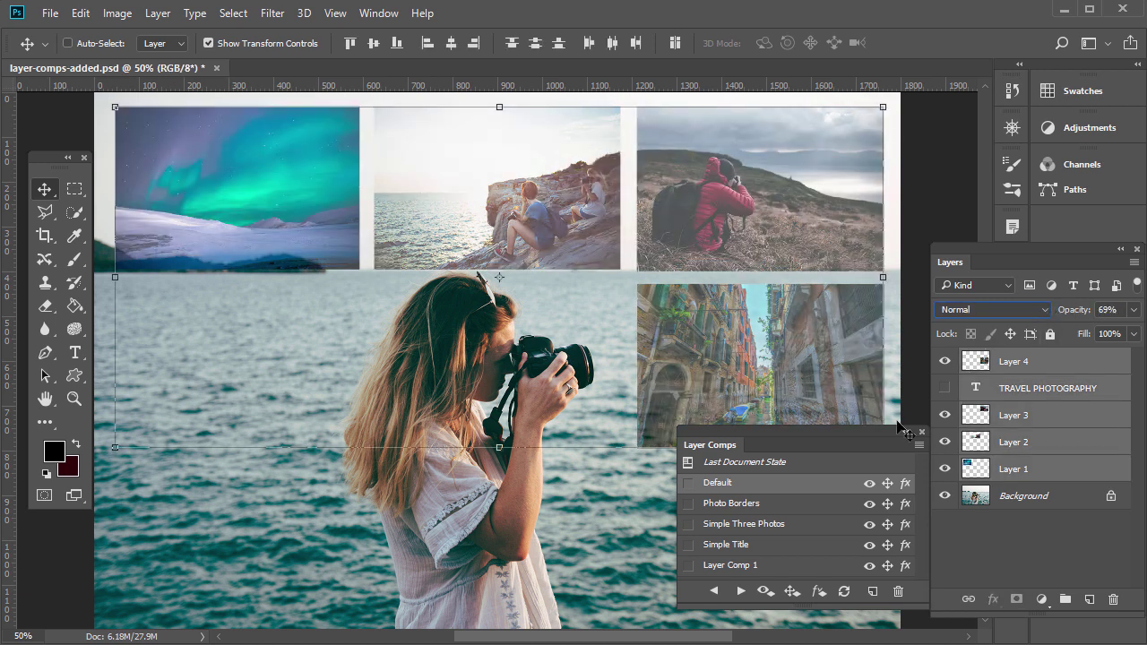
left_click_drag(804, 429, 791, 358)
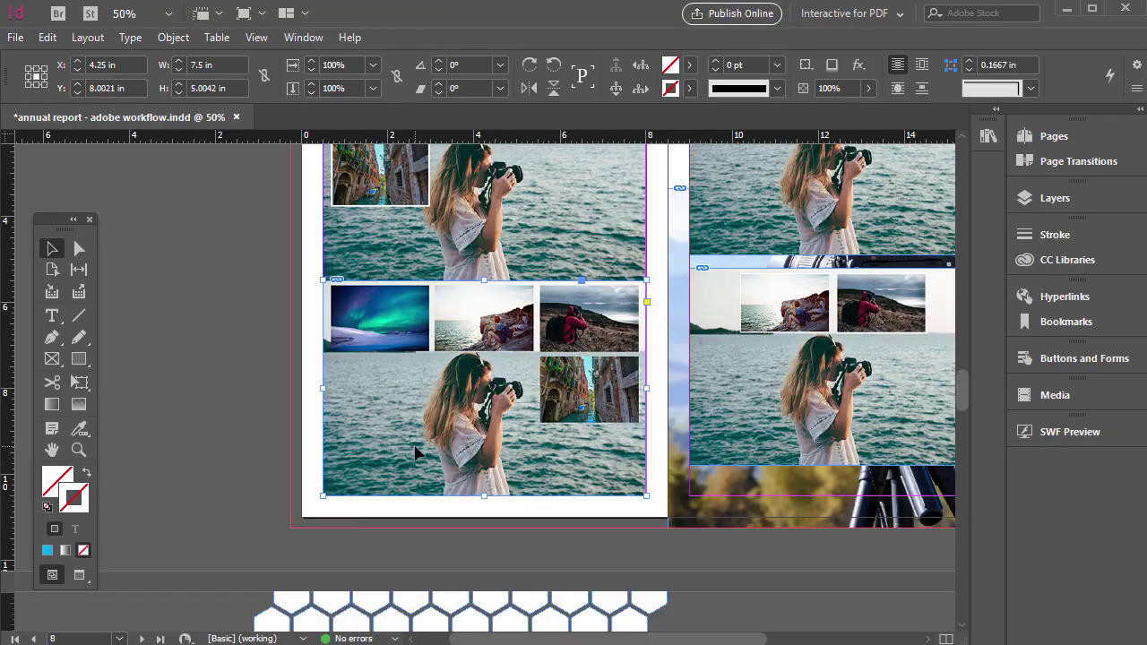
Check the InDesign layout, then save the faded layer-comps-added.psd in Photoshop.
key("ctrl+equal")
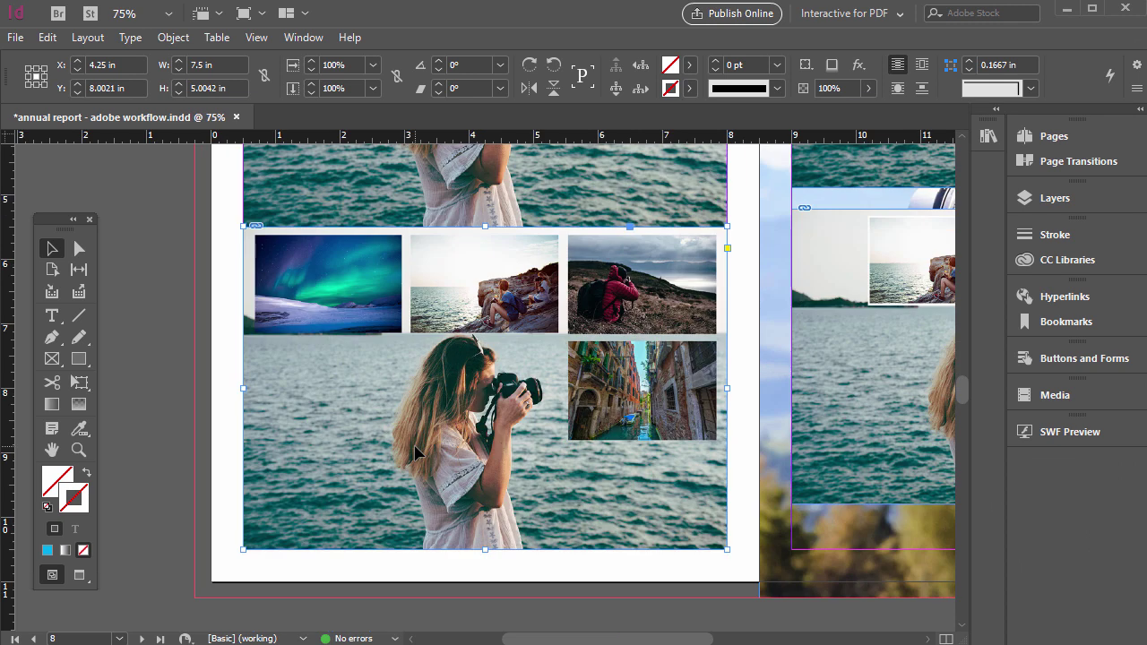
scroll(428, 394, "up", 2)
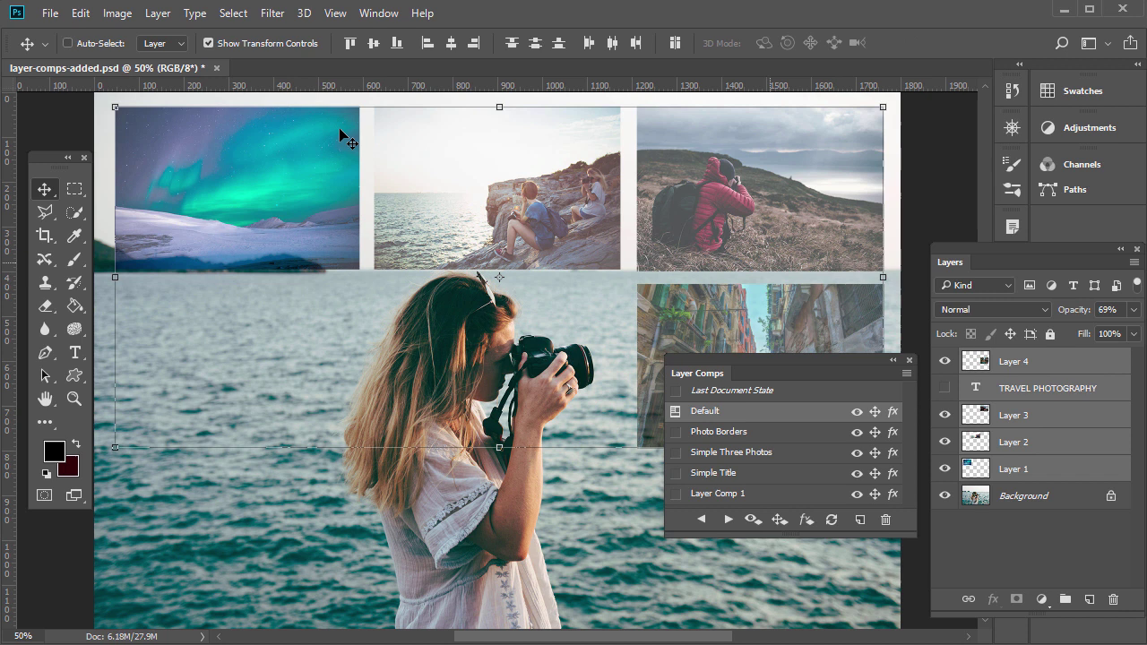
left_click(50, 13)
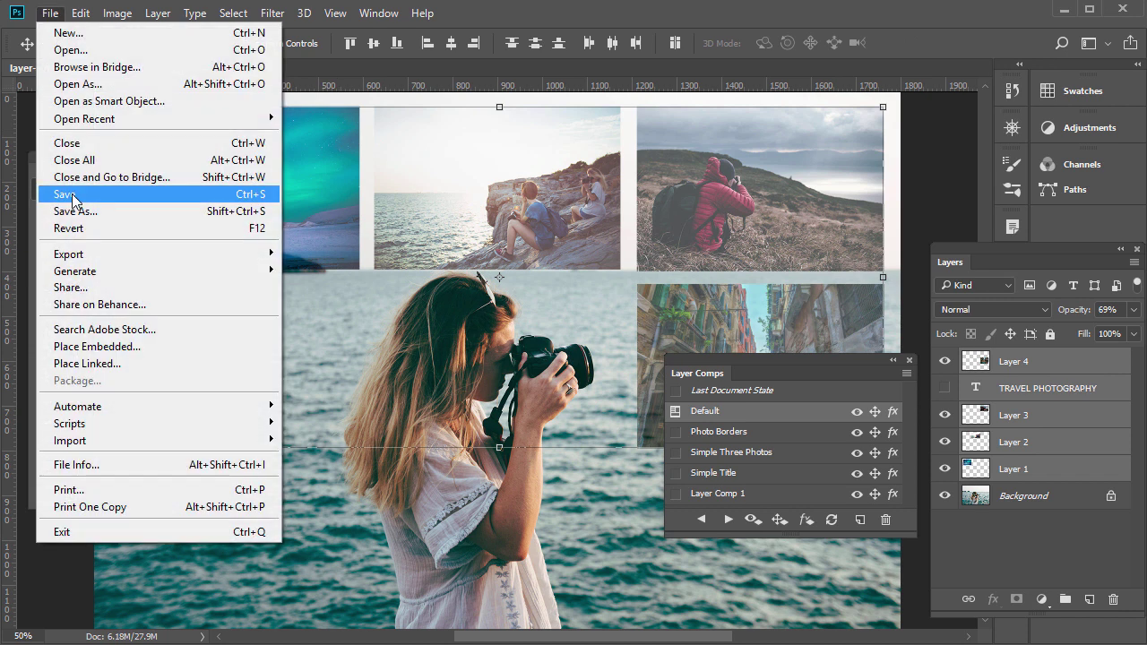
left_click(69, 195)
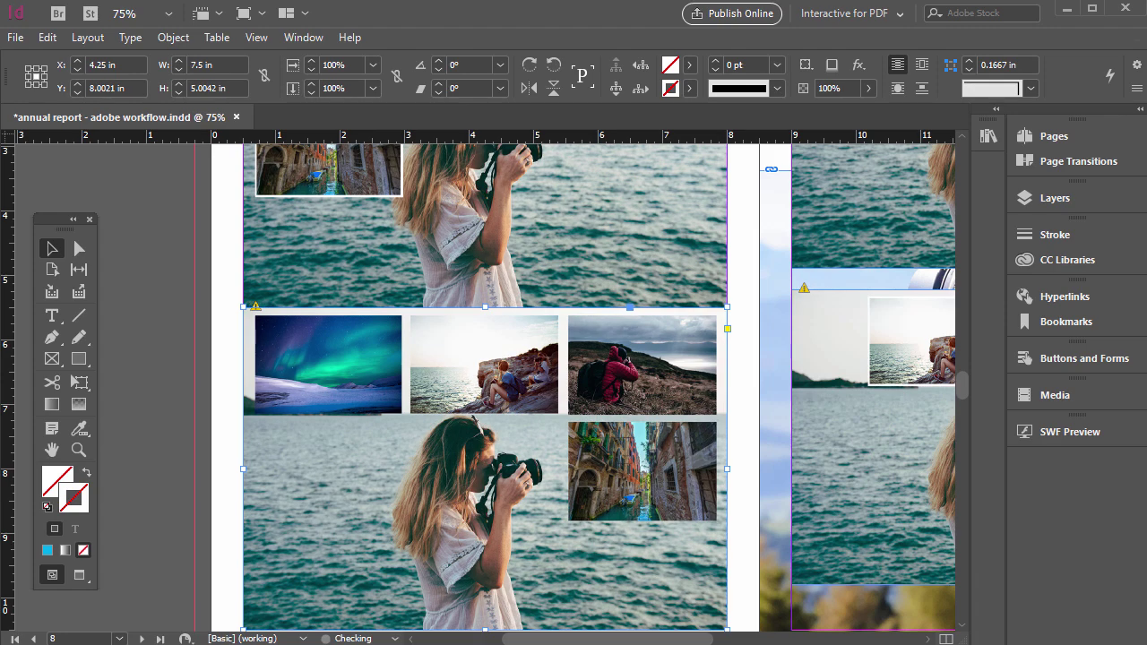
Update the modified PSD links in the left page, top, right page and lower right frames.
scroll(265, 354, "up", 3)
scroll(269, 412, "down", 1)
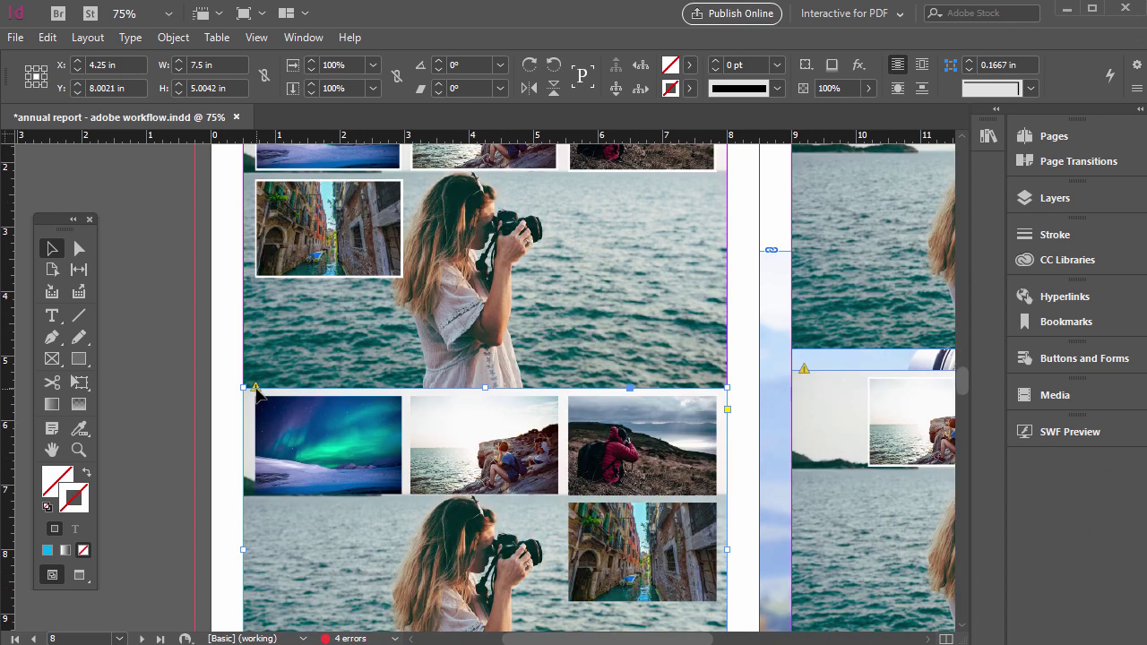
scroll(618, 439, "up", 3)
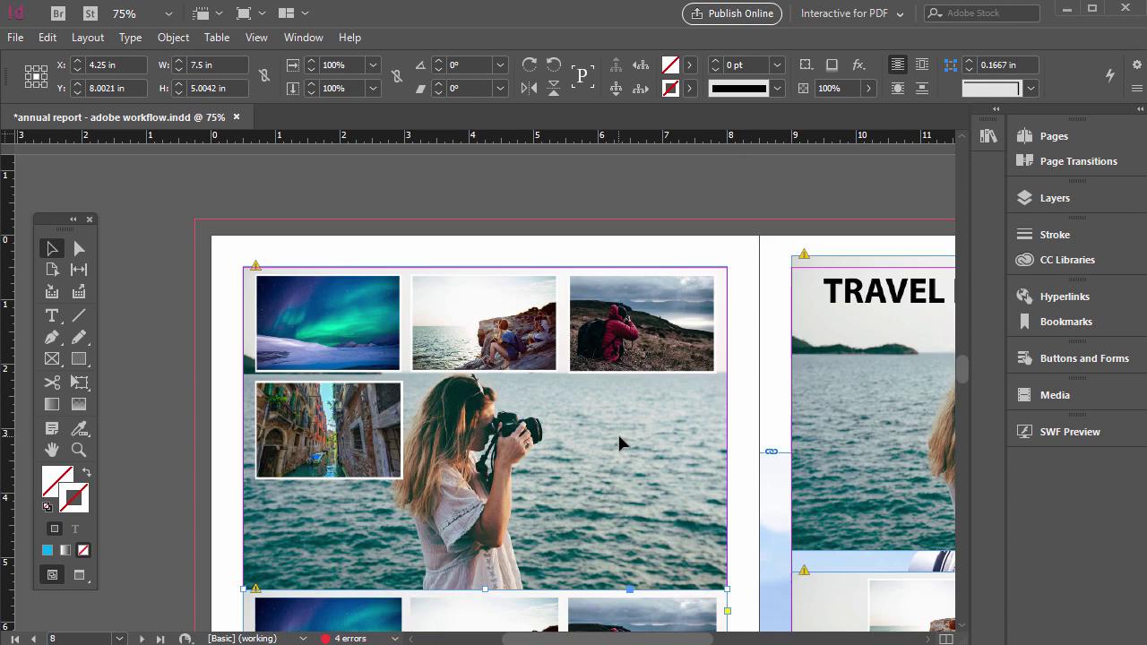
scroll(499, 354, "down", 4)
left_click(256, 349)
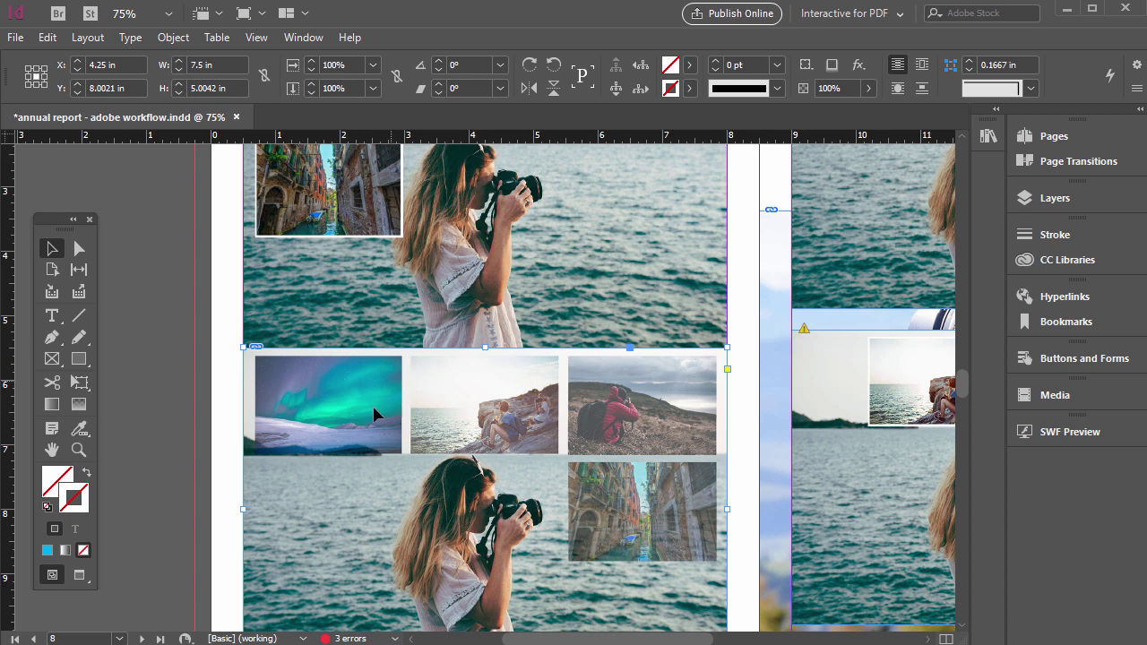
scroll(365, 421, "up", 1)
scroll(358, 420, "down", 2)
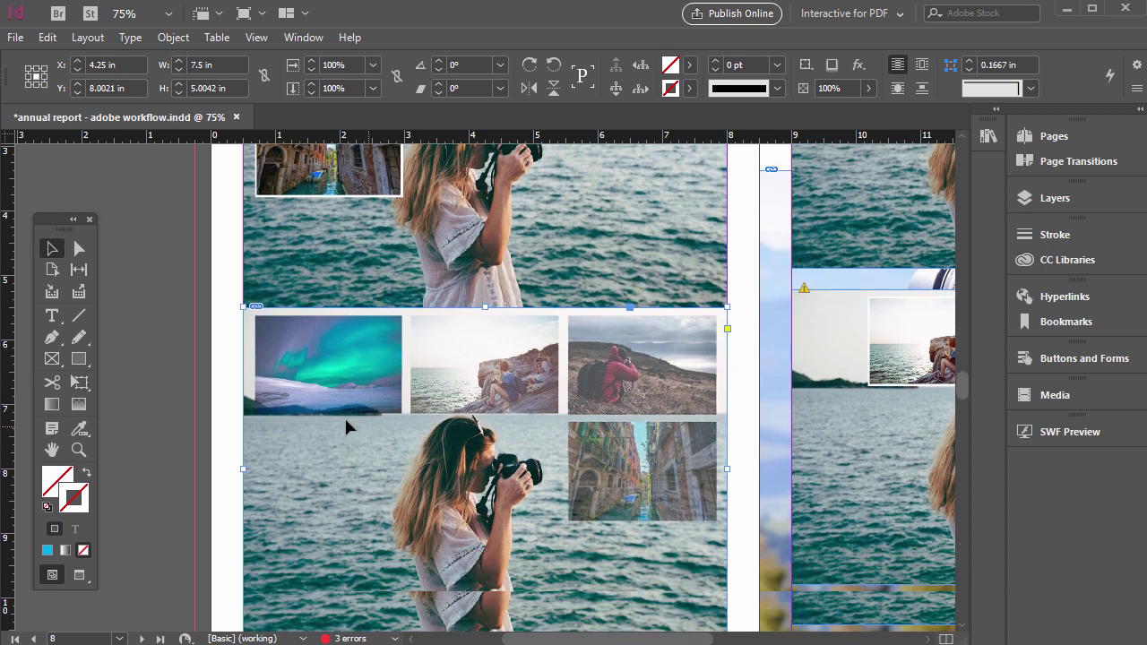
scroll(333, 379, "up", 6)
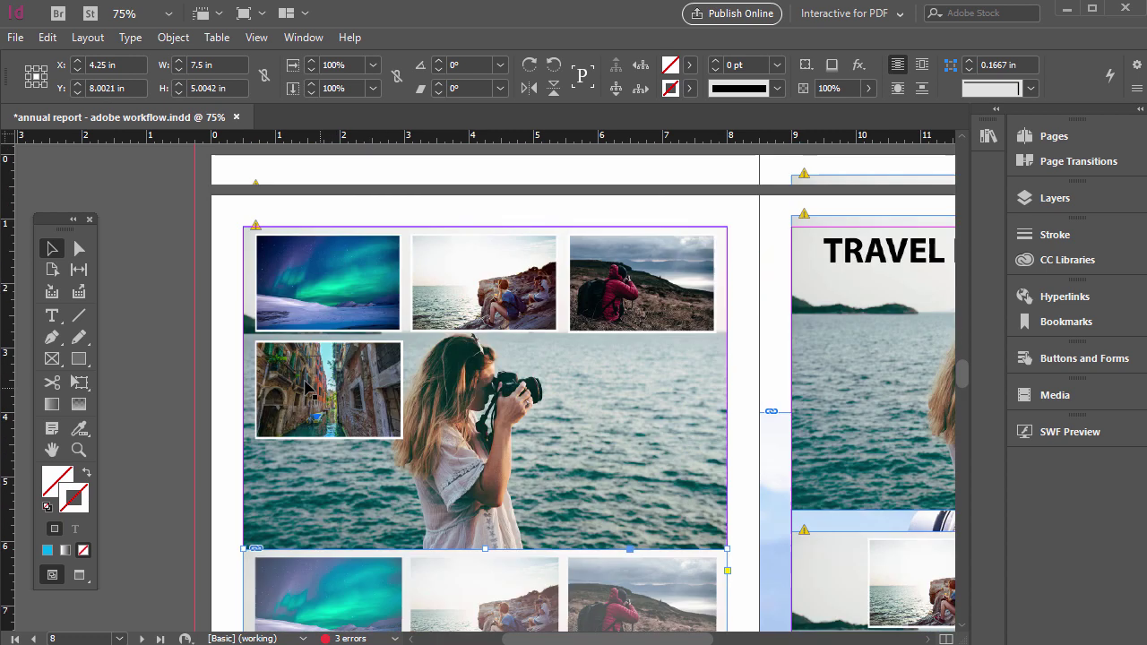
left_click(256, 227)
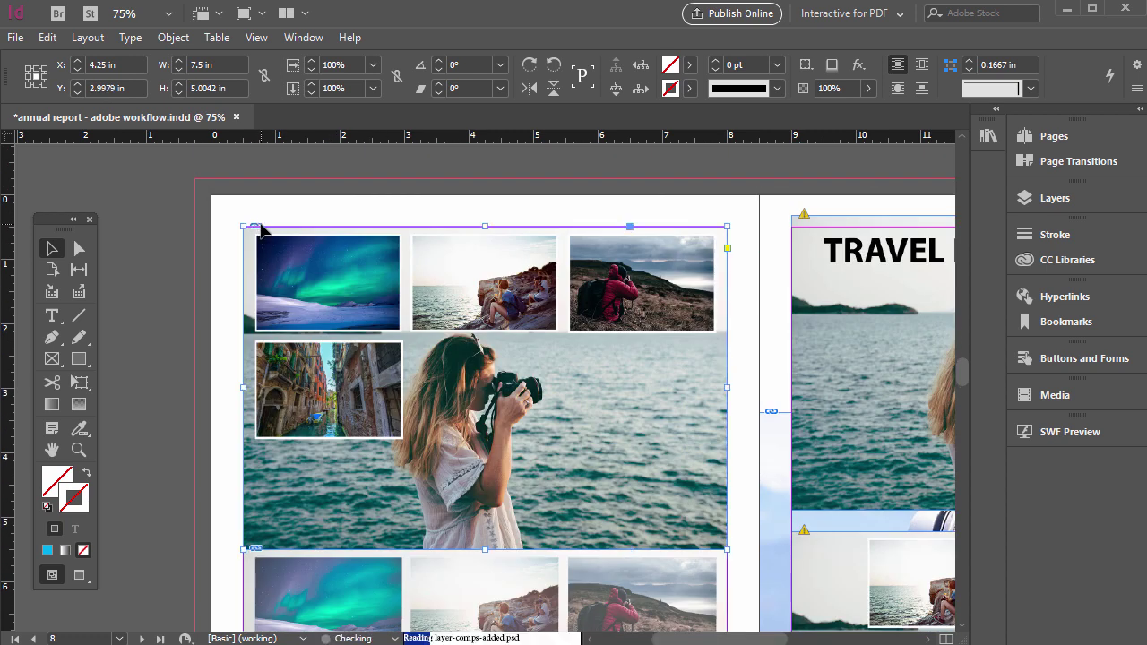
left_click(803, 218)
left_click_drag(696, 638, 786, 638)
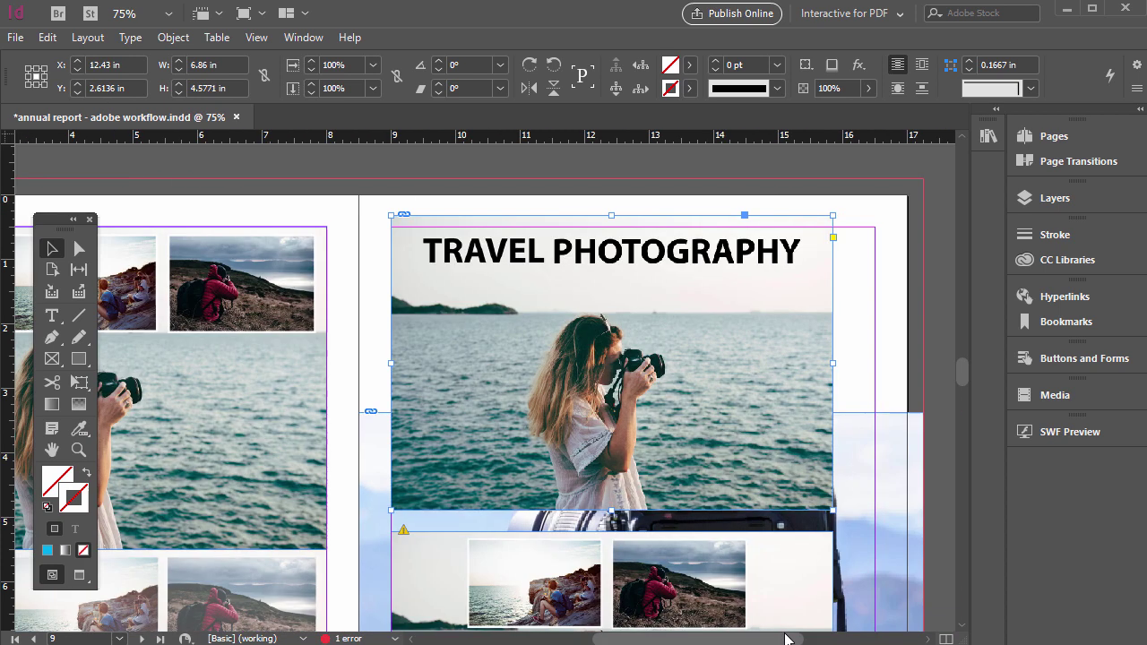
scroll(691, 492, "down", 3)
left_click(403, 371)
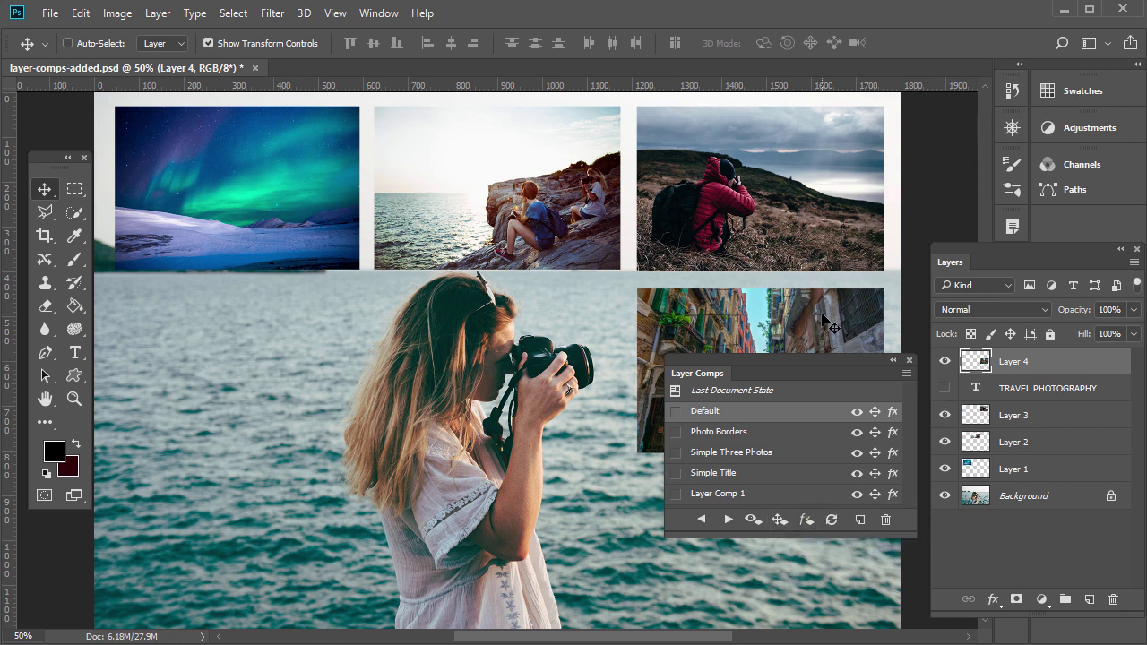
Shift the street photo about 64 px left, update its comp position, and preview the Photo Borders comp.
left_click_drag(826, 325, 768, 325)
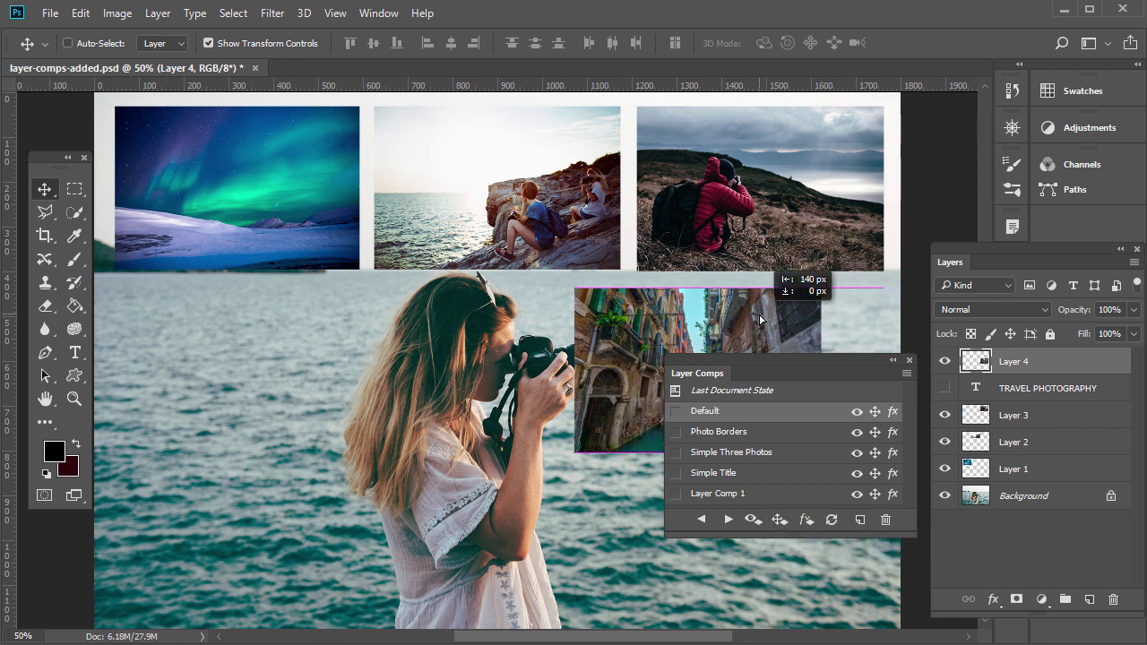
left_click(780, 521)
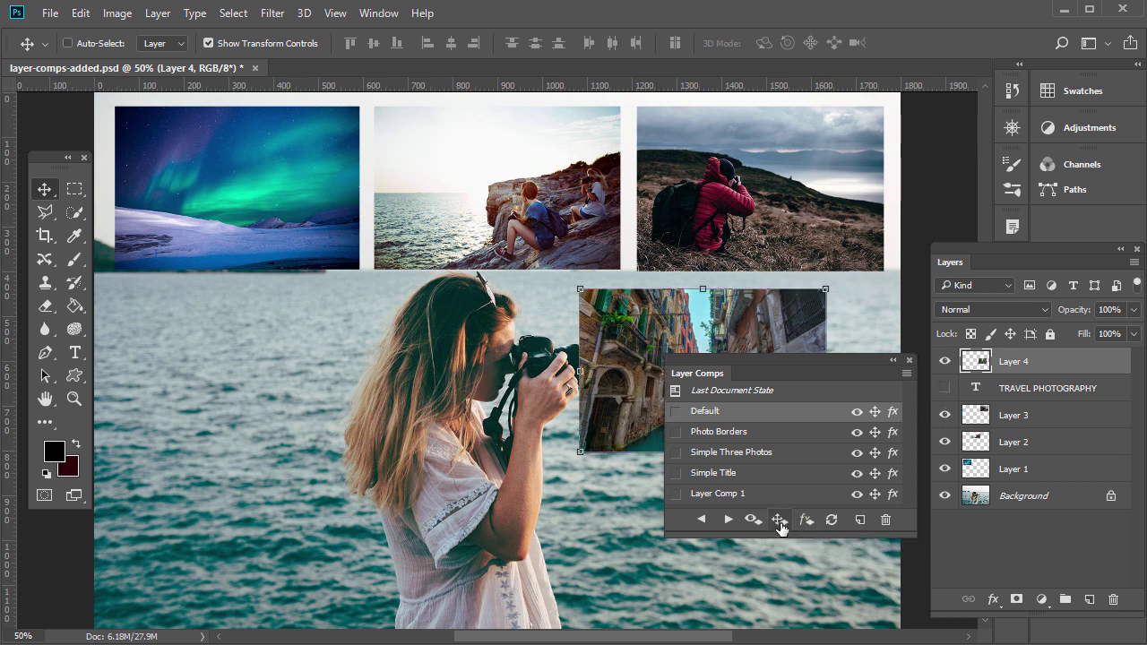
left_click(675, 431)
Reapply the Default comp, move the Venice canal photo back to its original spot, and reapply Default.
left_click(676, 411)
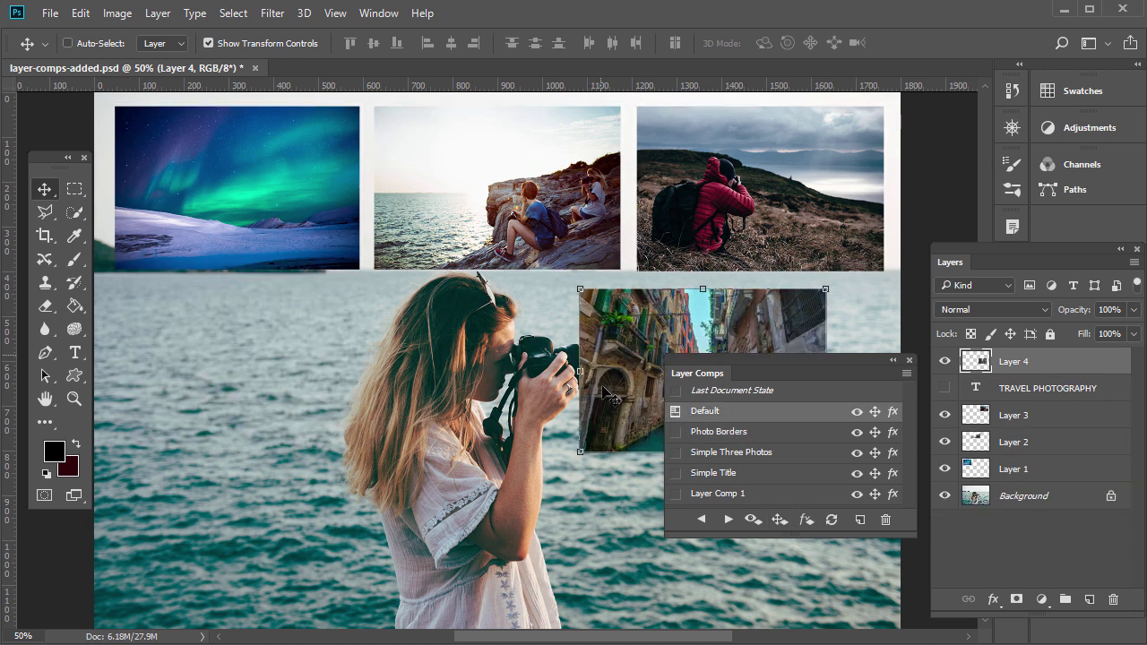
mouse_move(638, 316)
left_mouse_down()
mouse_move(708, 269)
mouse_move(731, 277)
mouse_move(696, 316)
left_mouse_up()
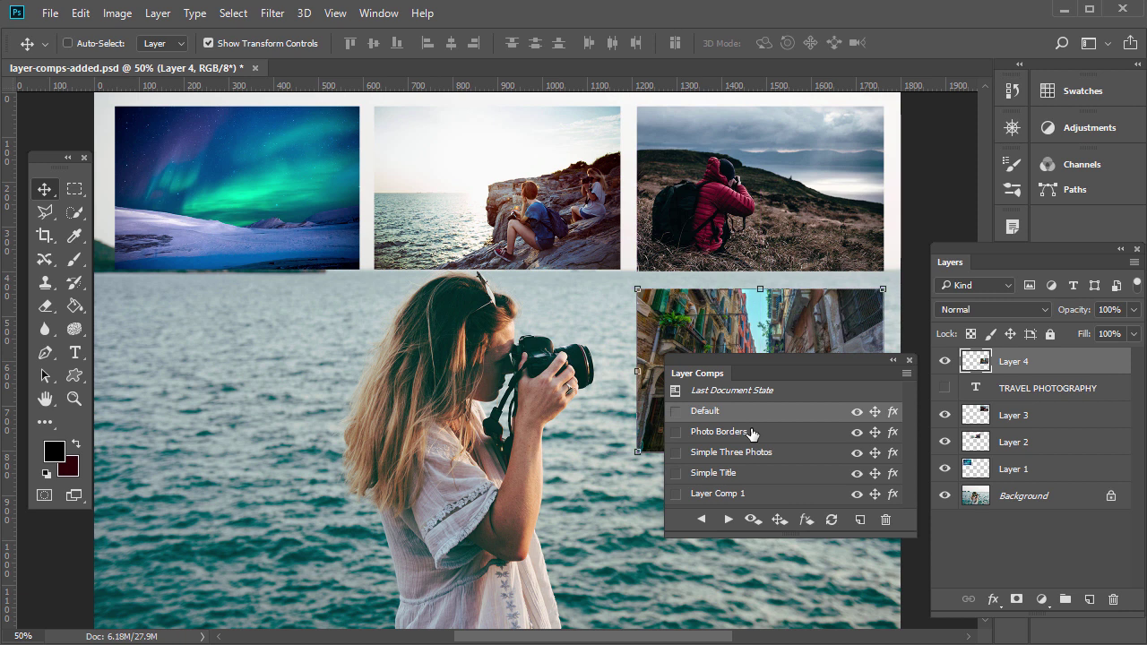
left_click(778, 411)
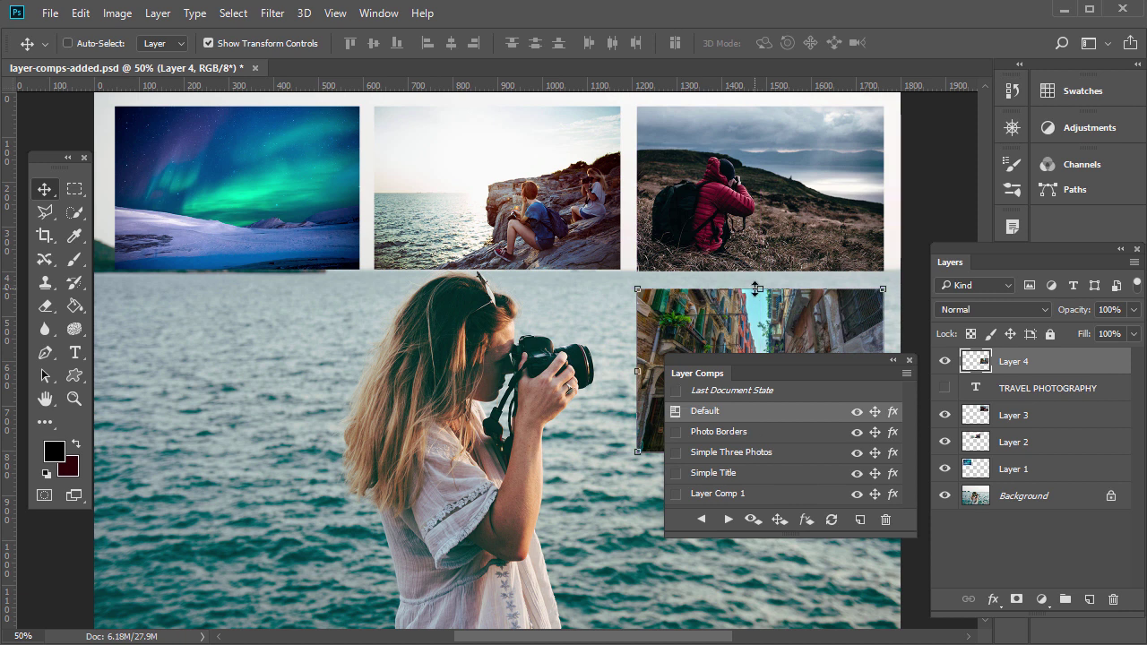